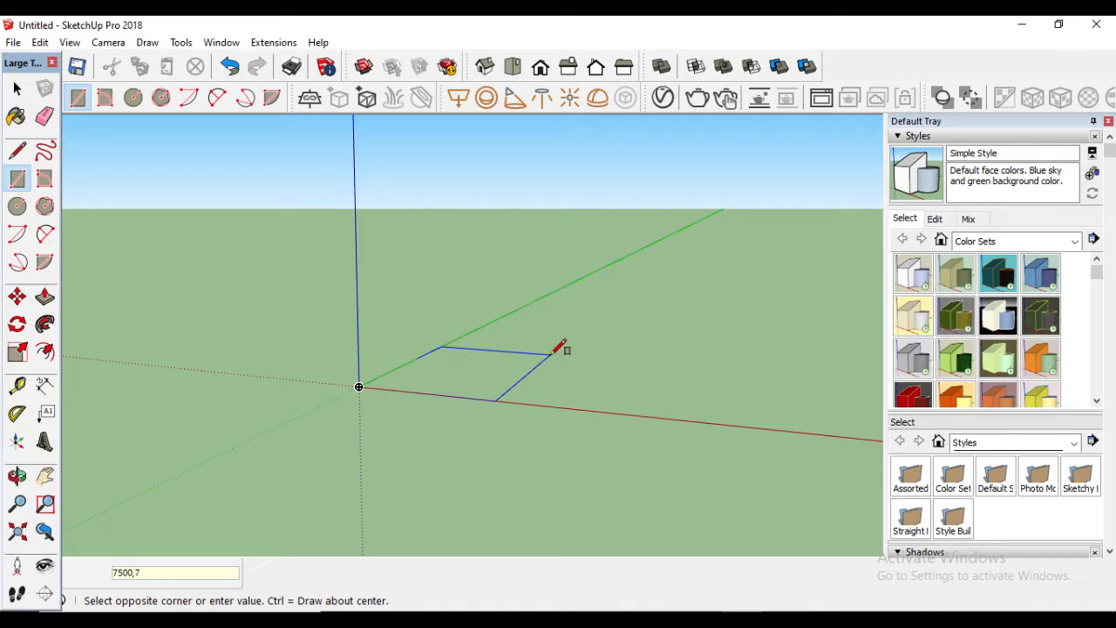
- Complete the 7500 × 7500 mm square at the origin and extrude its face upward 300 mm into a slab
scroll(541, 345, "down", 5)
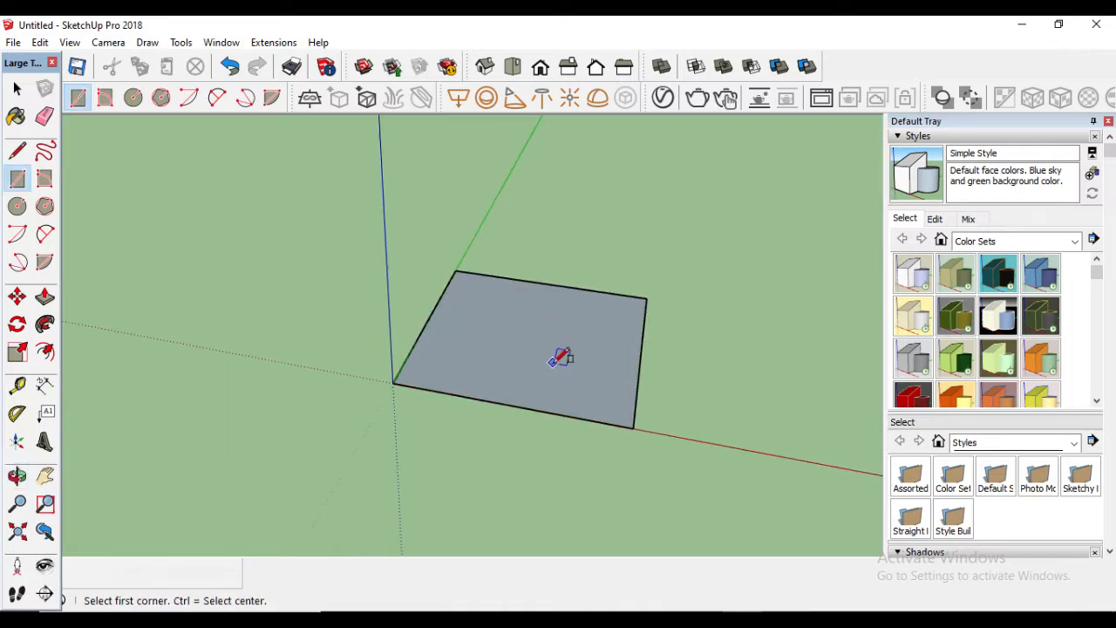
scroll(548, 349, "up", 2)
key("p")
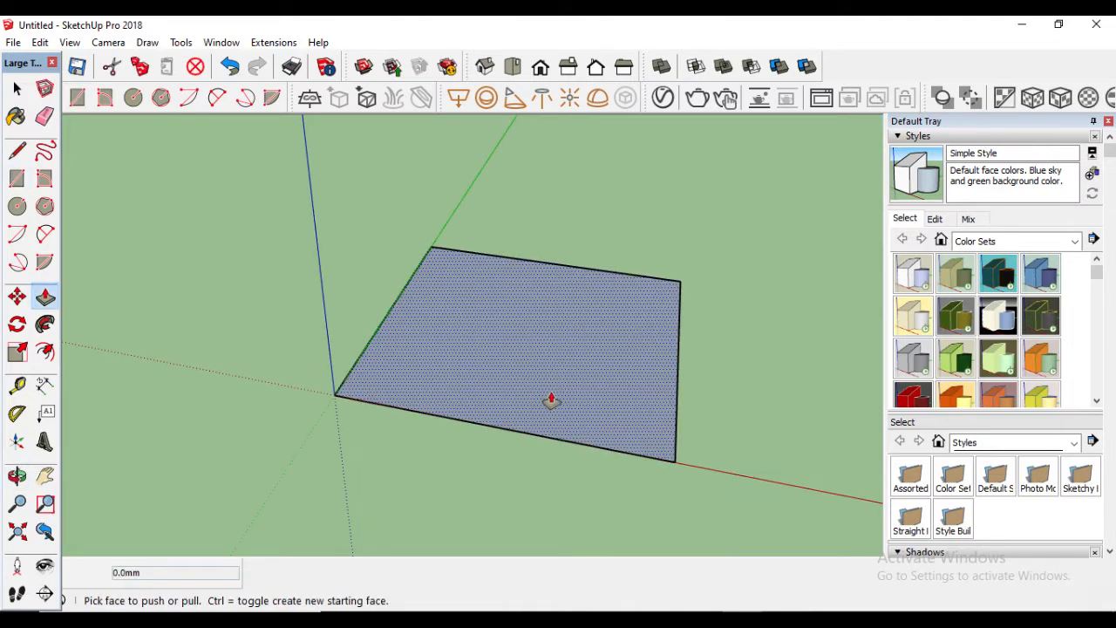
left_click(551, 401)
middle_click_drag(551, 399, 578, 284)
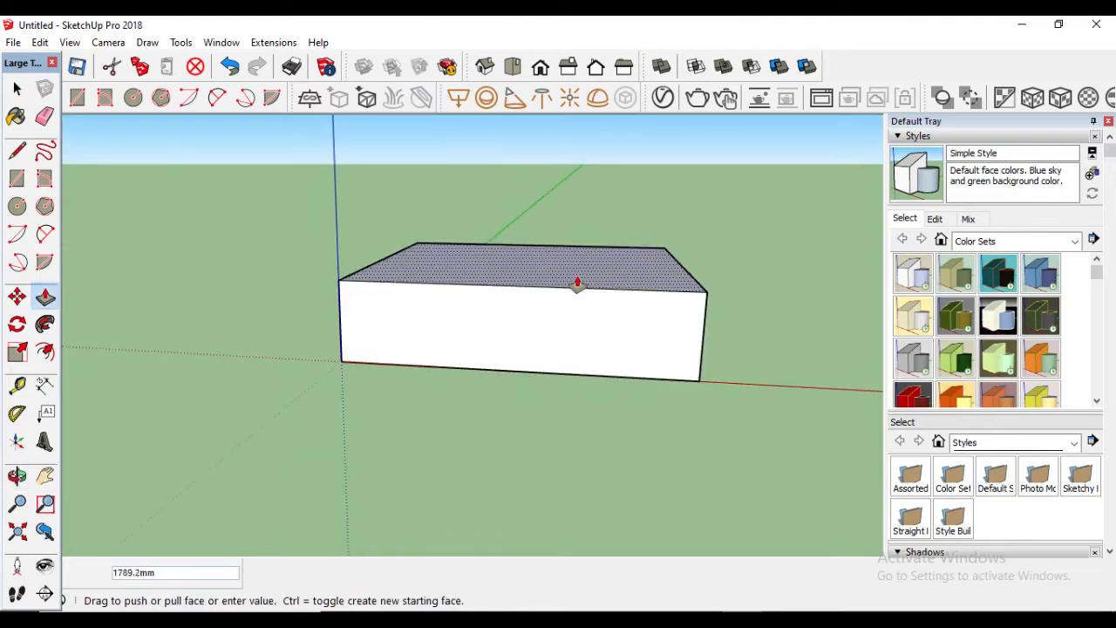
type("300")
key("Return")
- Place three guides parallel to the slab's left edge at successive offsets of 3000, 1500 and 3000 mm
middle_click_drag(577, 301, 511, 157)
left_click(512, 67)
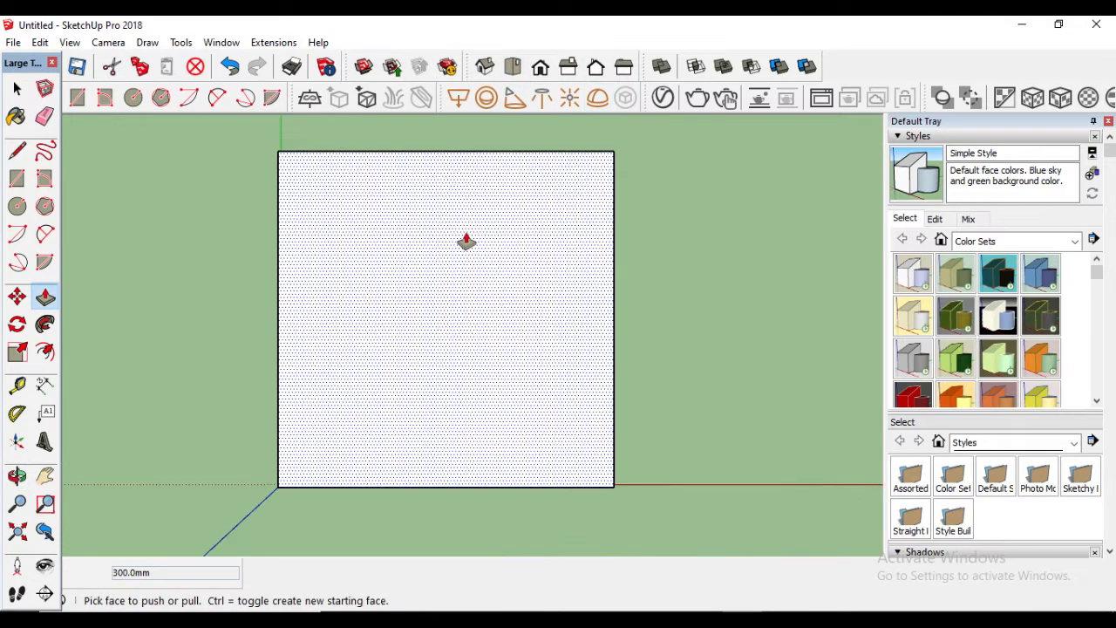
key("space")
key("t")
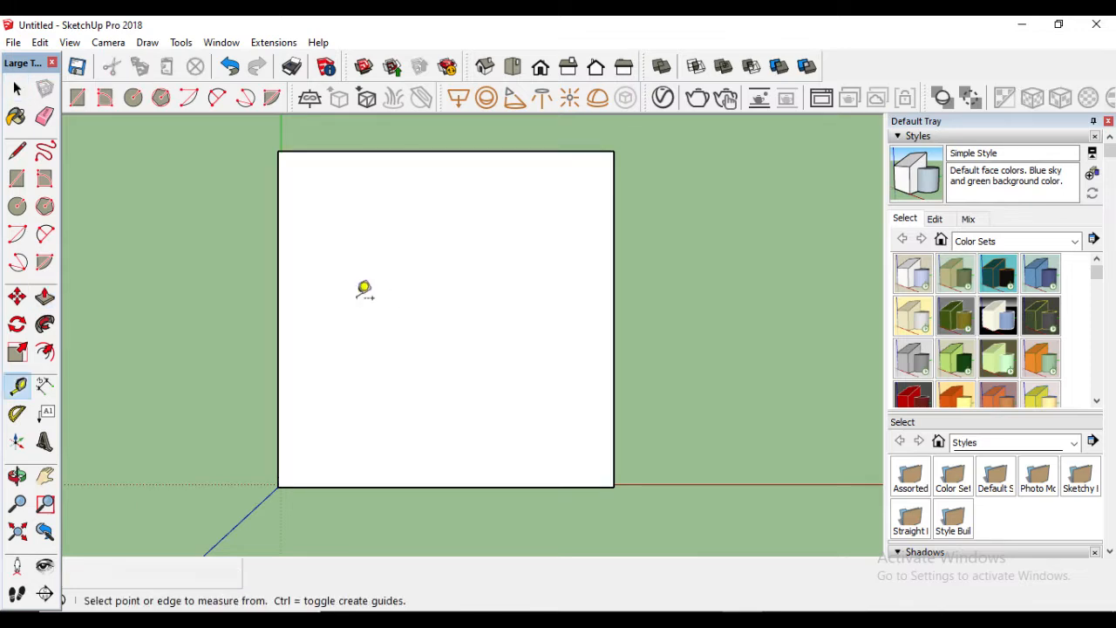
left_click(278, 262)
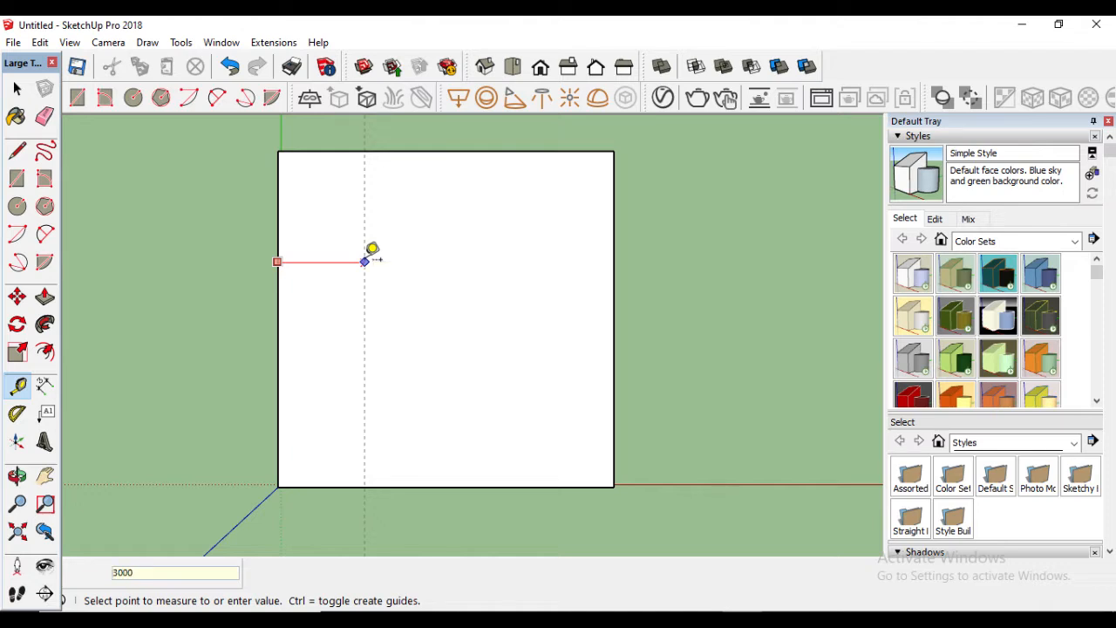
key("Return")
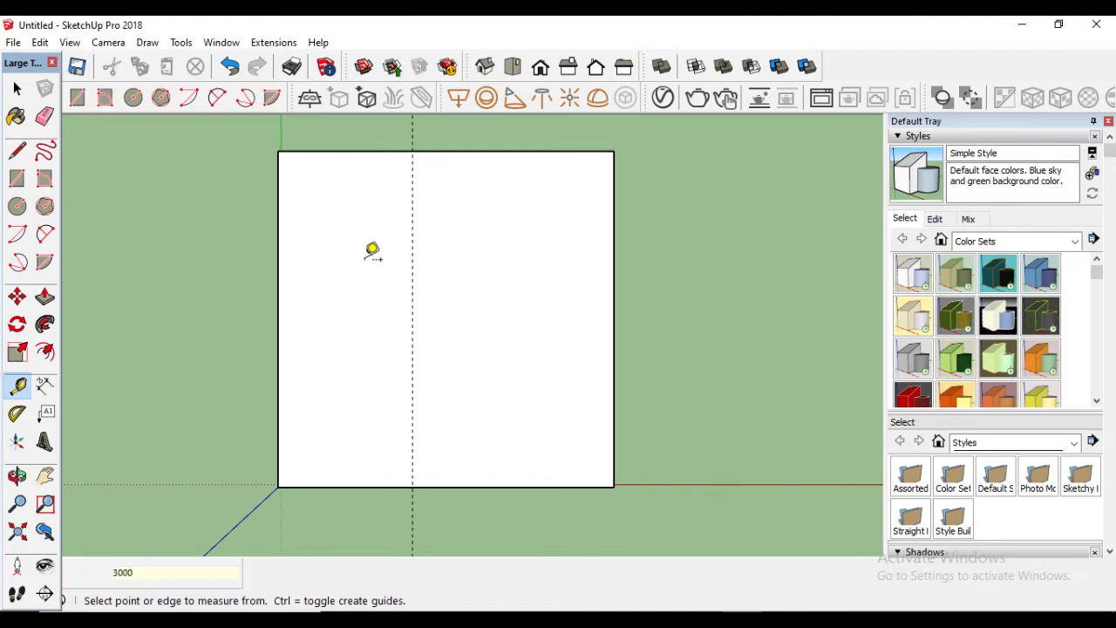
left_click(413, 233)
type("1500")
key("Return")
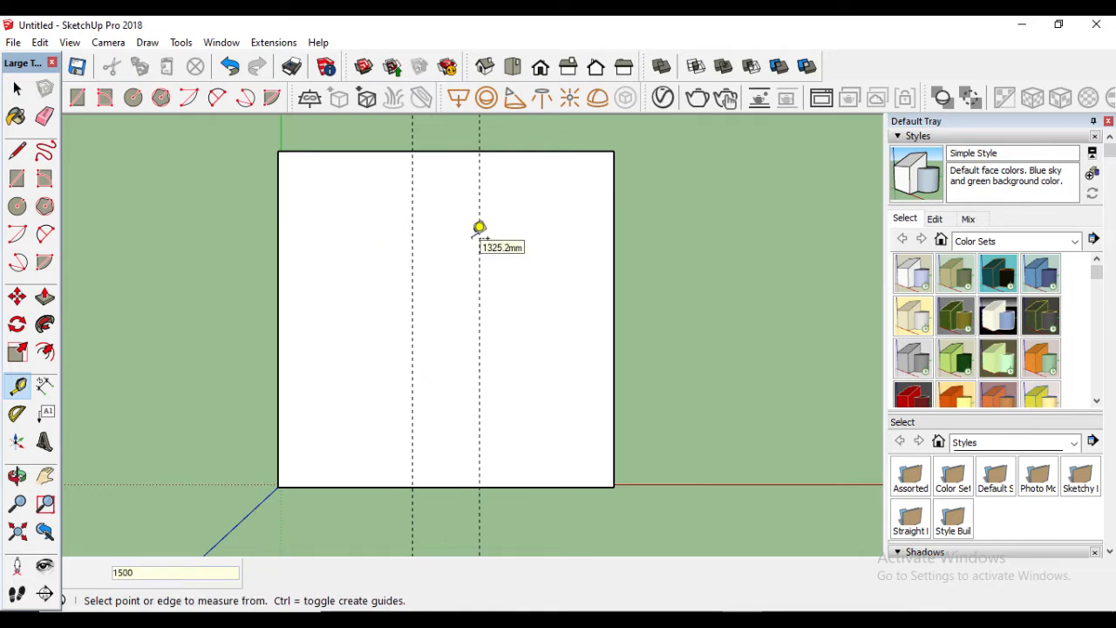
left_click(479, 218)
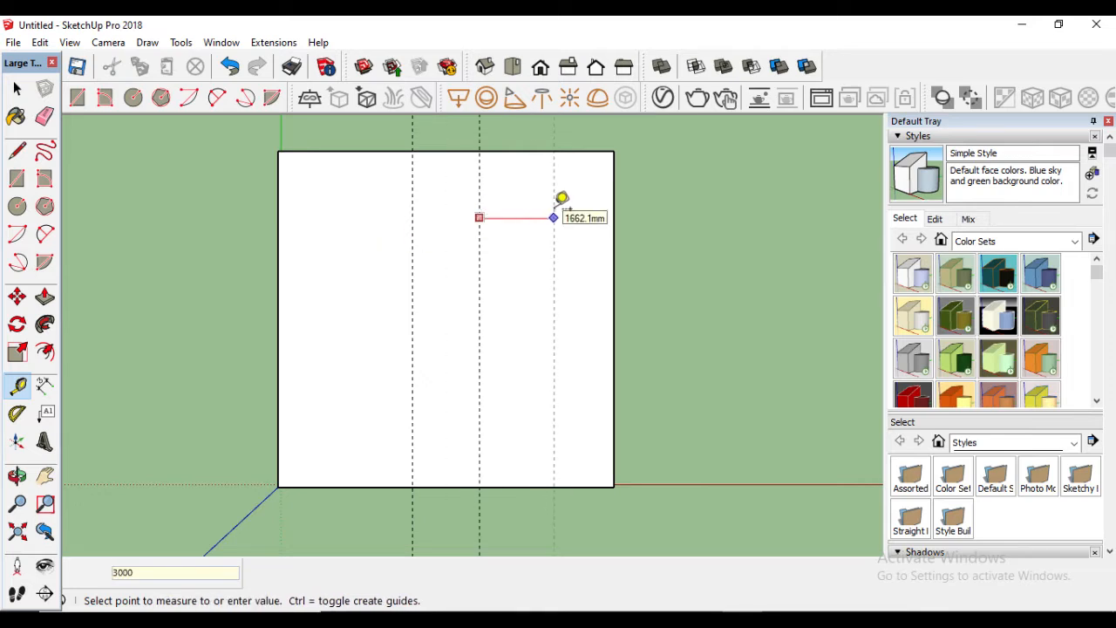
type("3000")
key("Return")
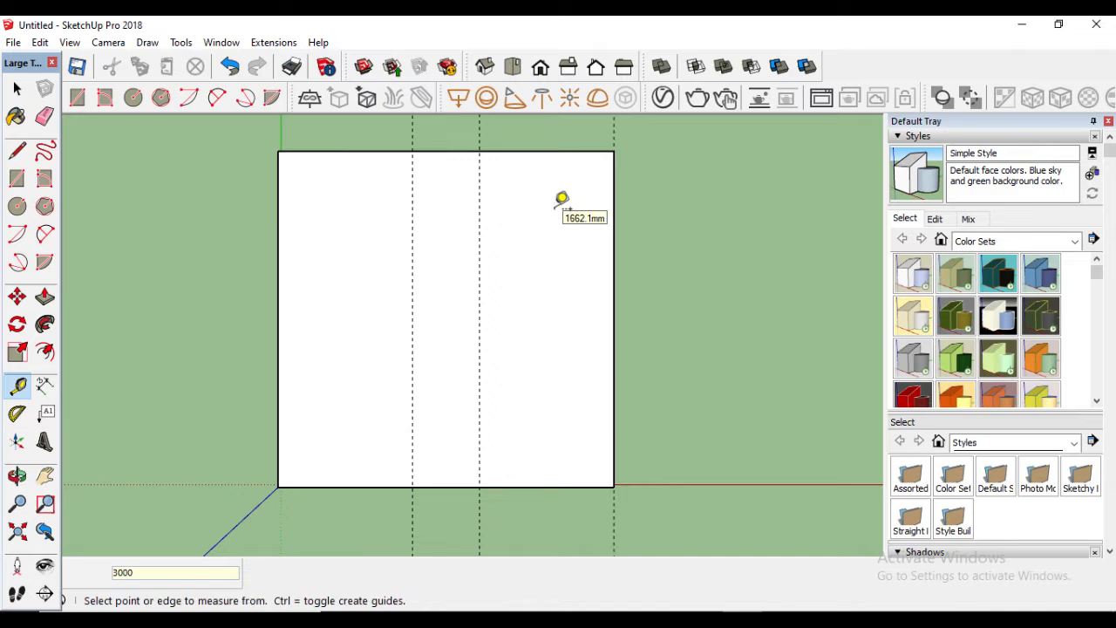
- Place three guides parallel to the slab's back edge at successive offsets of 3000, 3000 and 1500 mm
left_click(562, 151)
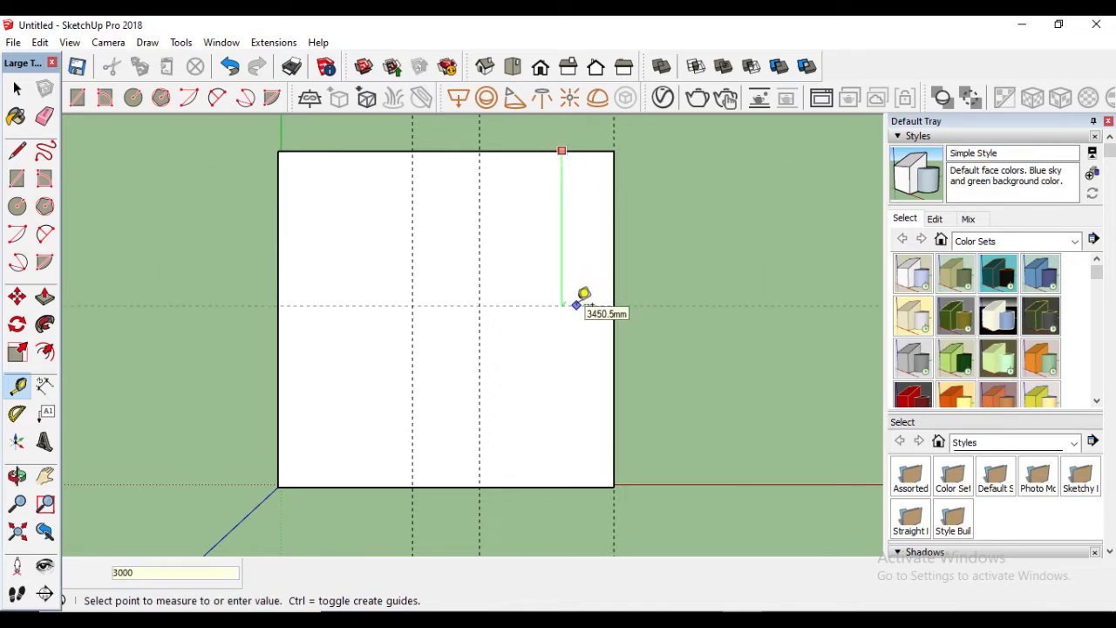
type("3000")
key("Return")
left_click(572, 285)
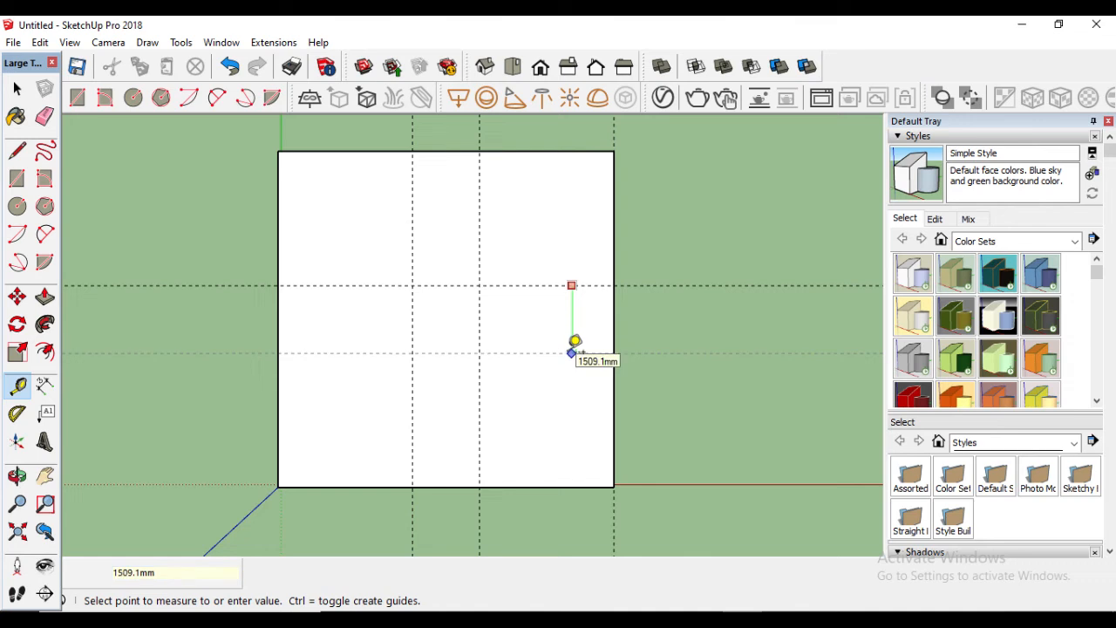
type("3000")
key("Return")
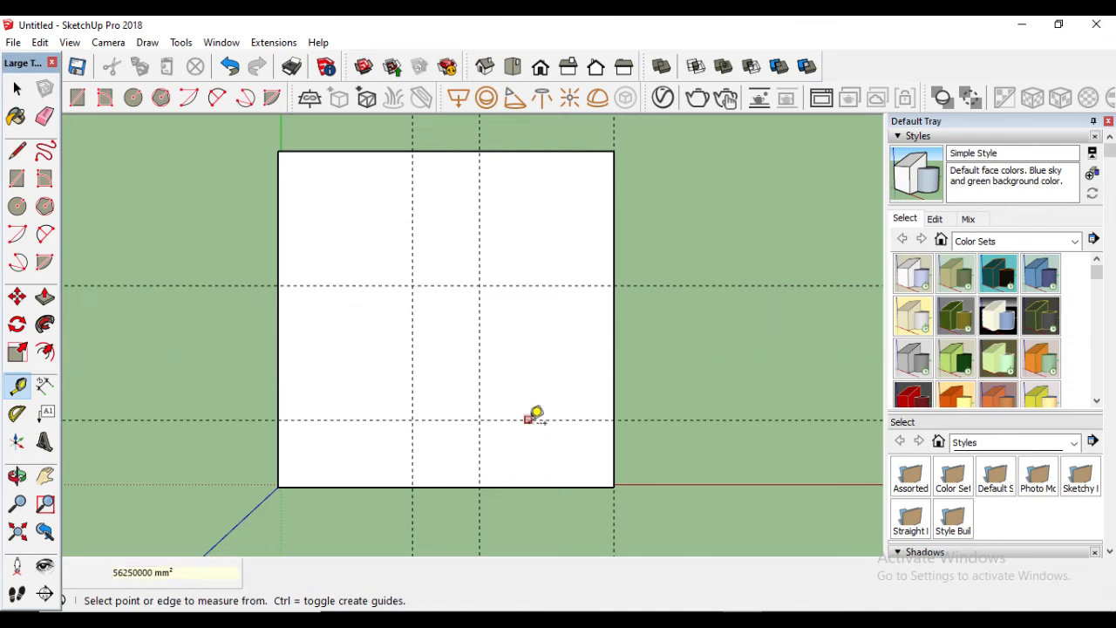
left_click(527, 419)
type("1500")
key("Return")
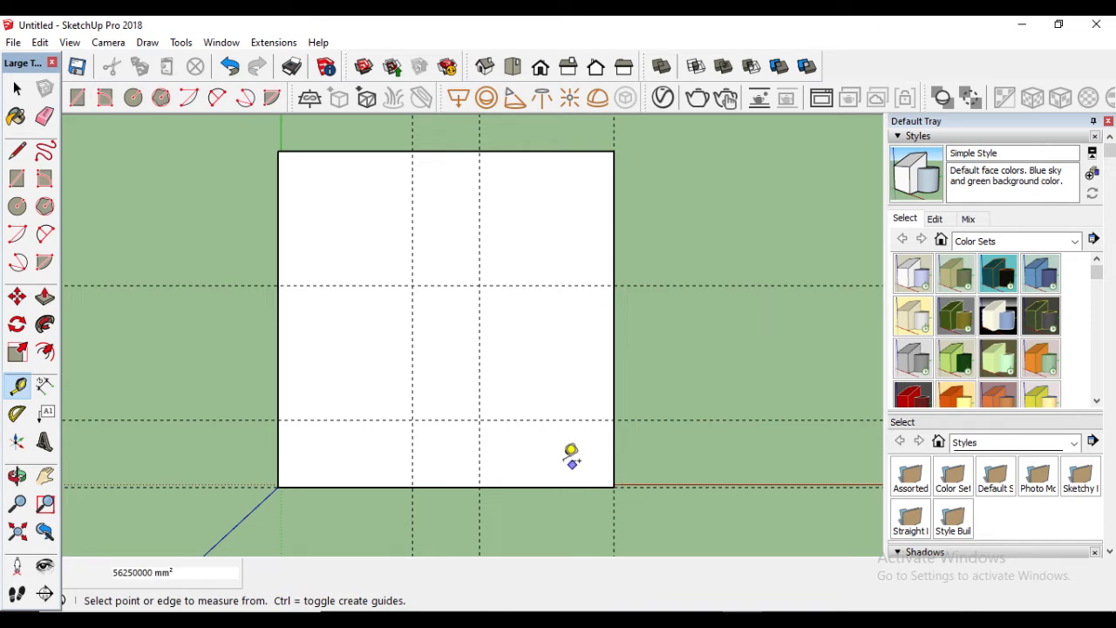
- Add 150 mm wall-thickness guides inside the slab's left and right edges and on the facing sides of the two lengthwise inner guides
left_click(277, 201)
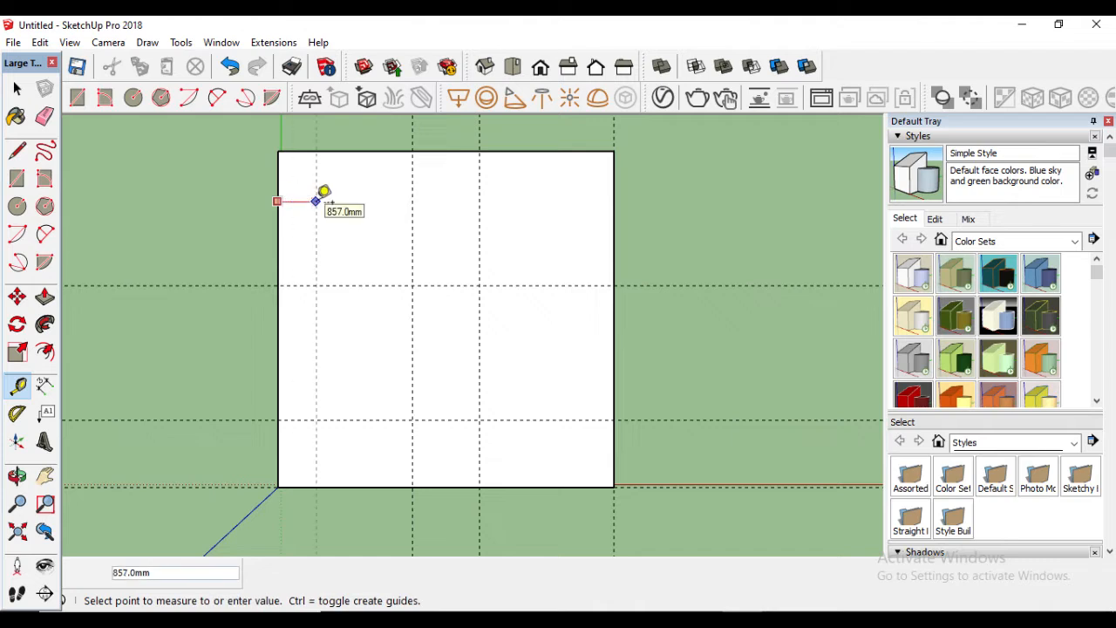
type("150")
key("Return")
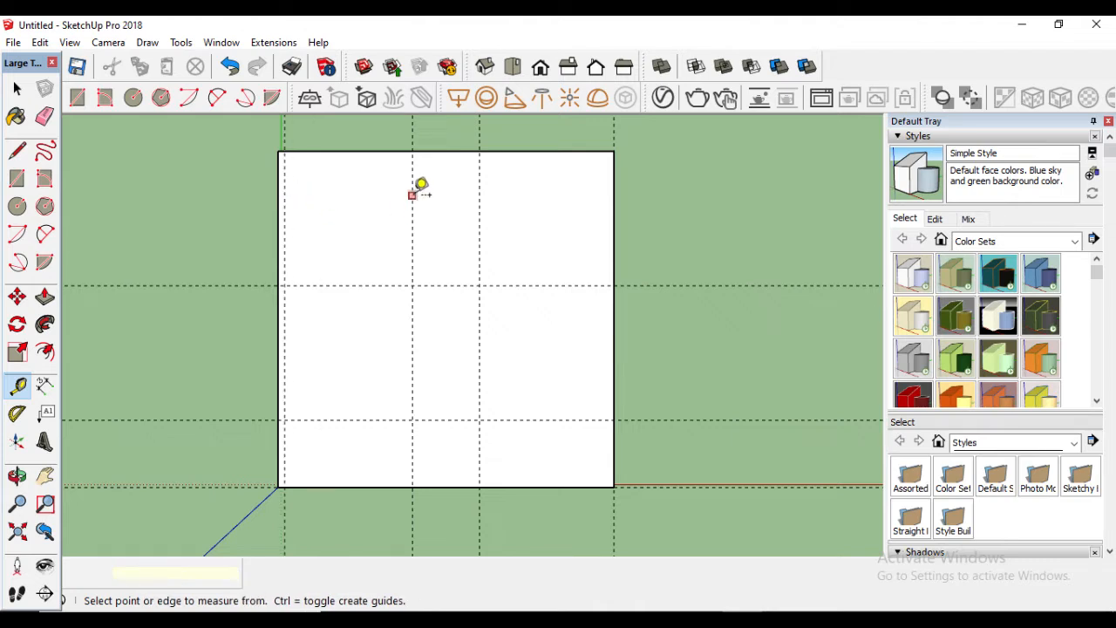
left_click(414, 190)
type("150")
key("Return")
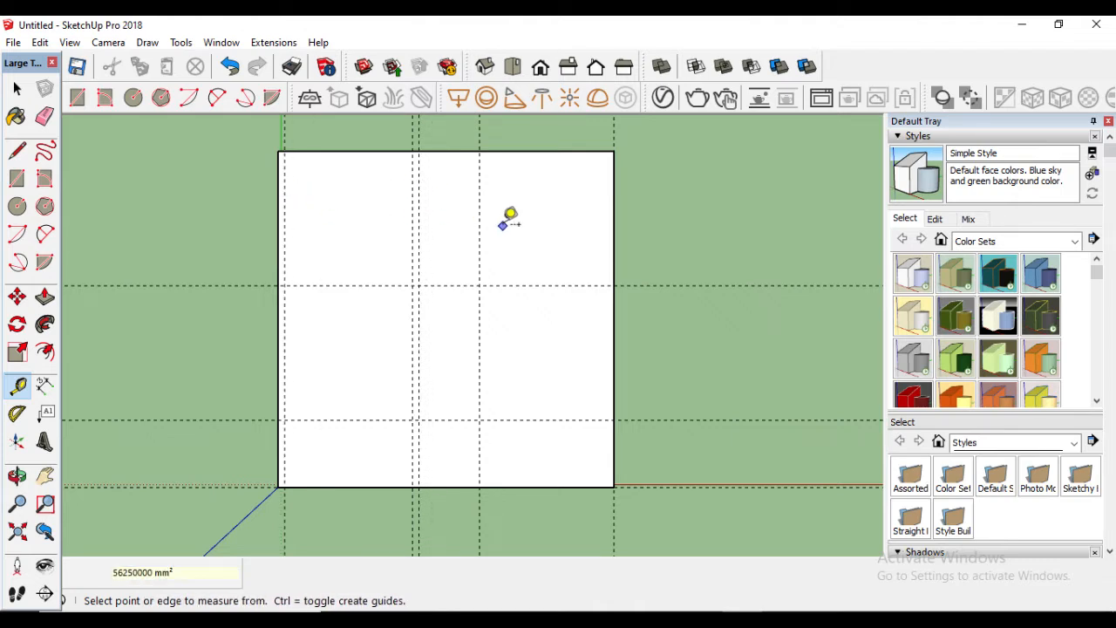
left_click(479, 209)
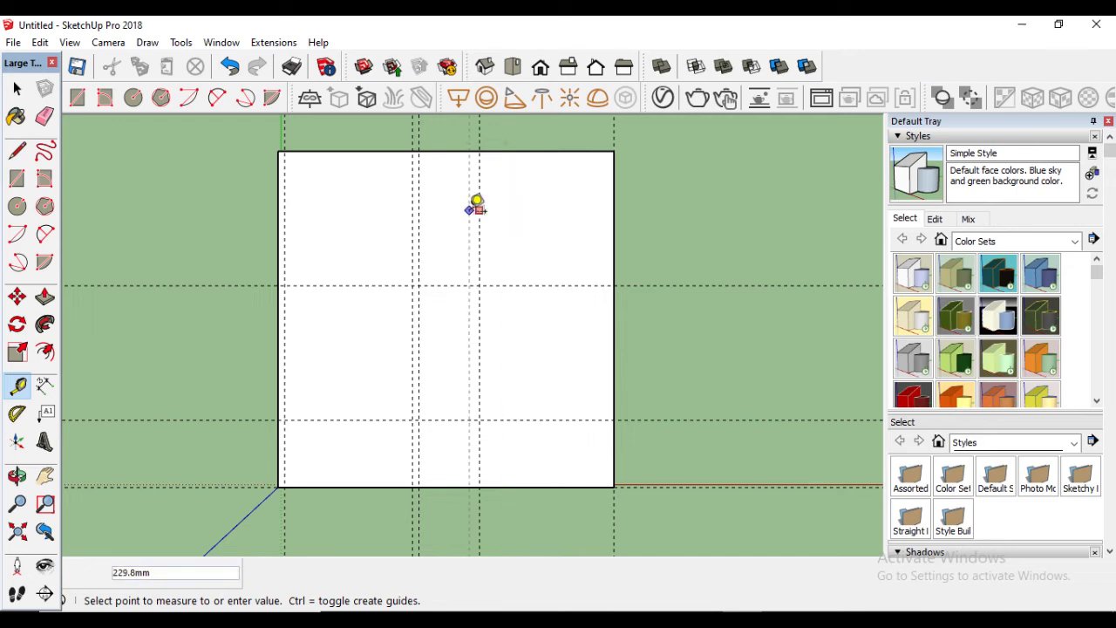
type("150")
key("Return")
left_click(610, 196)
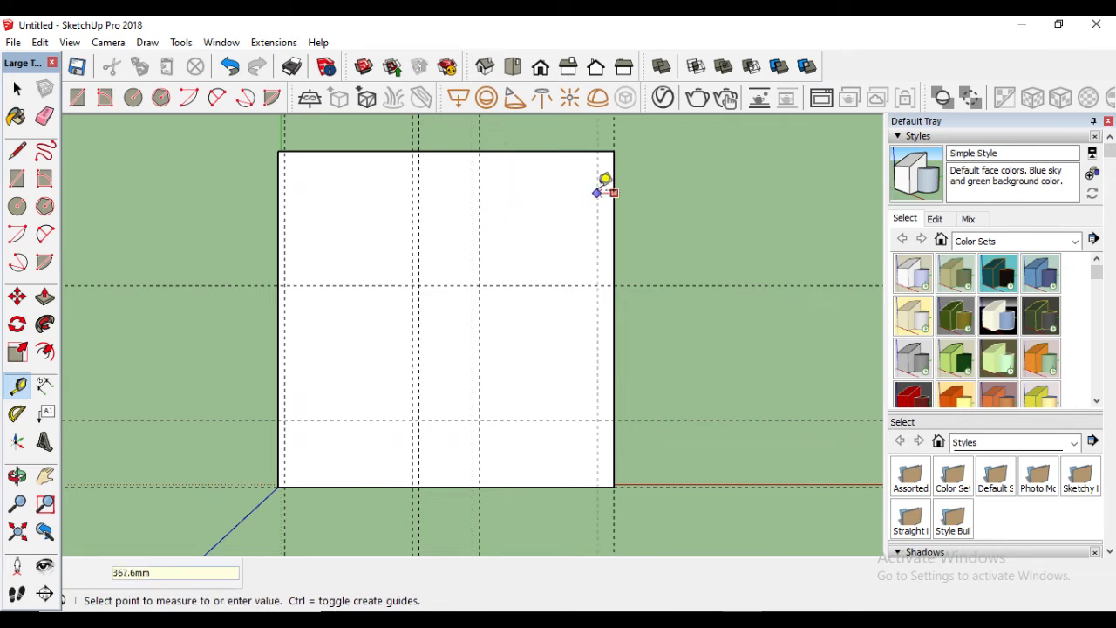
key("Escape")
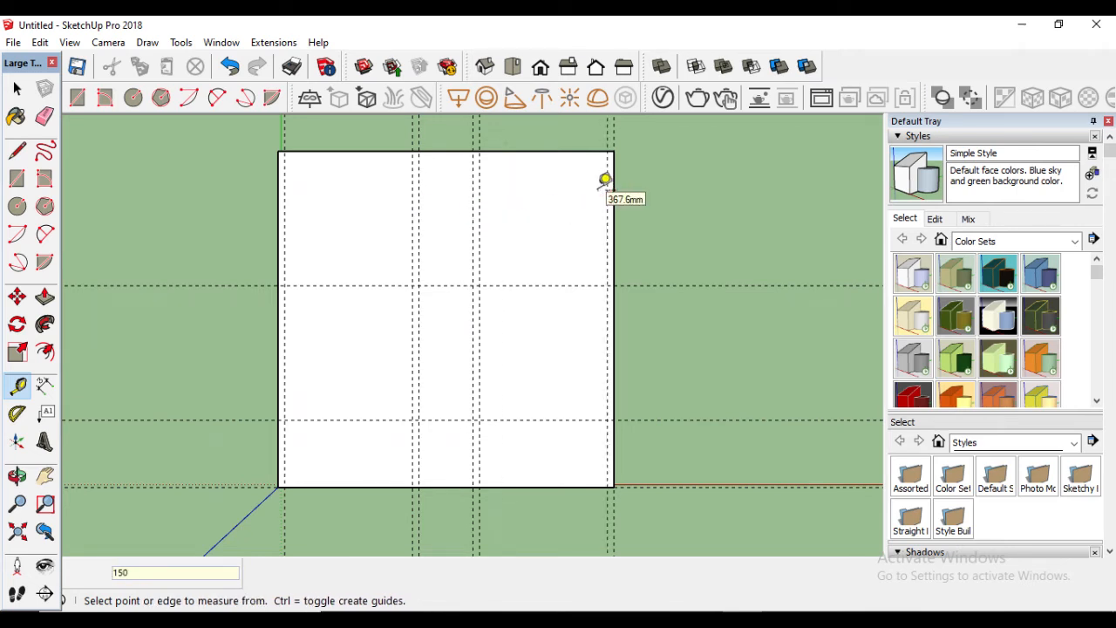
- Place a guide 150 mm inside the slab's back edge, offset another forward from it, and pair that one with a guide 150 mm behind
left_click(536, 150)
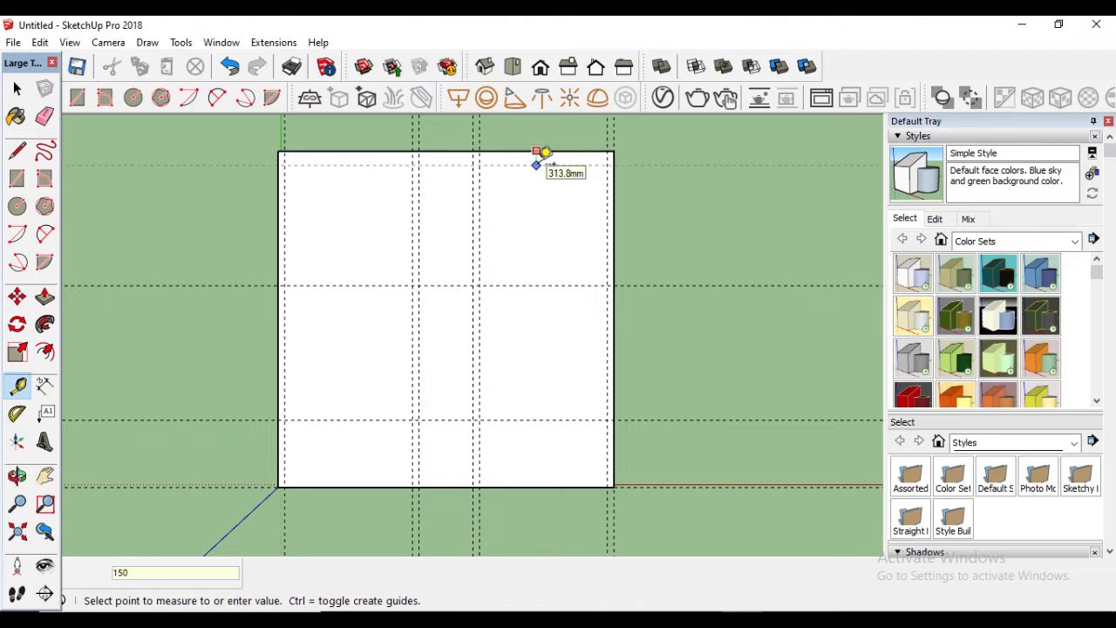
left_click(545, 153)
left_click(535, 158)
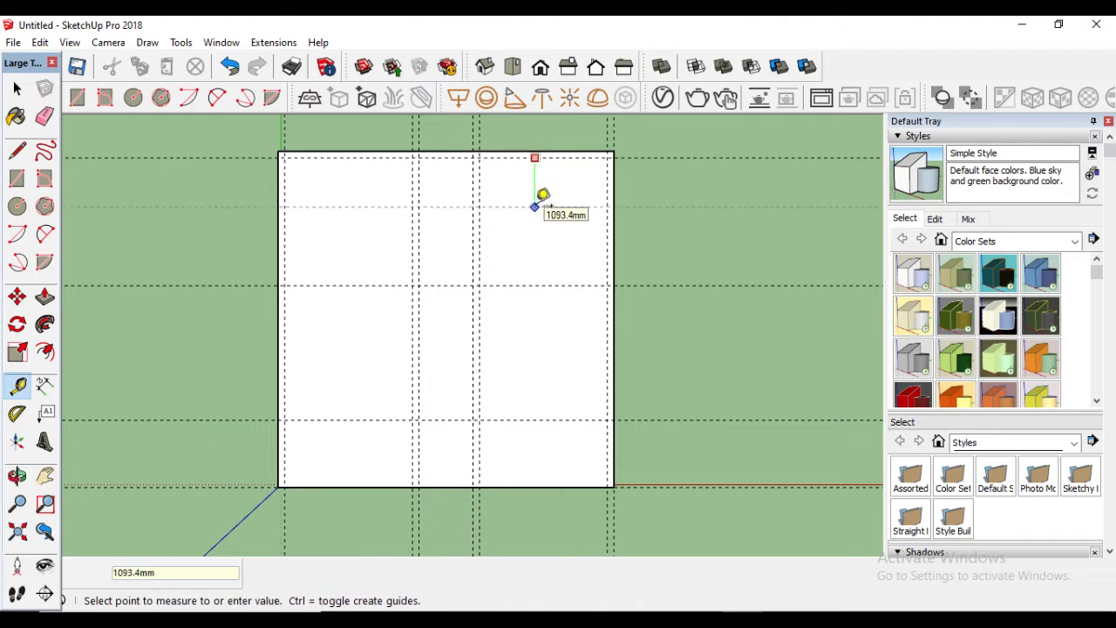
key("Return")
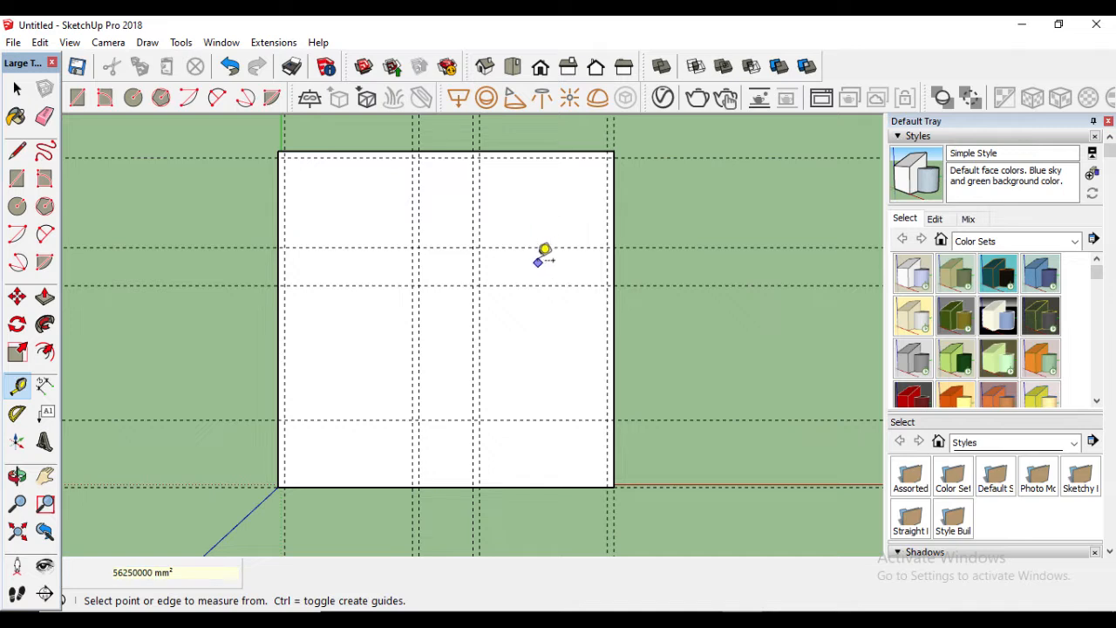
left_click(522, 247)
left_click(524, 230)
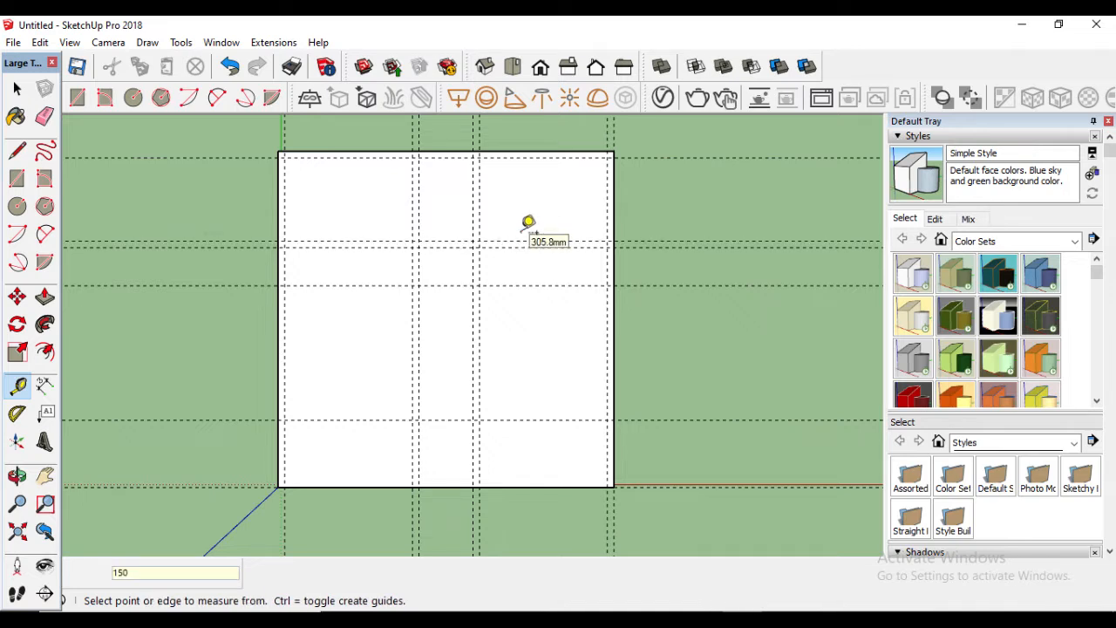
- Add guides 150 mm in front of the two 3000 mm-spaced cross guides and one 150 mm inside the slab's front edge
left_click(534, 286)
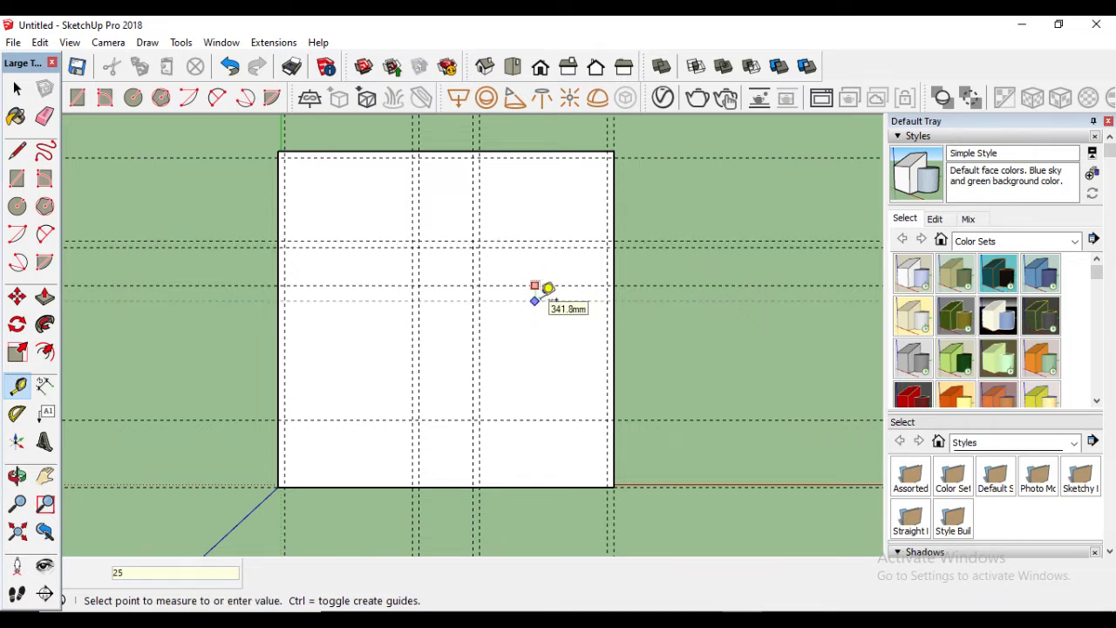
type("150")
key("Return")
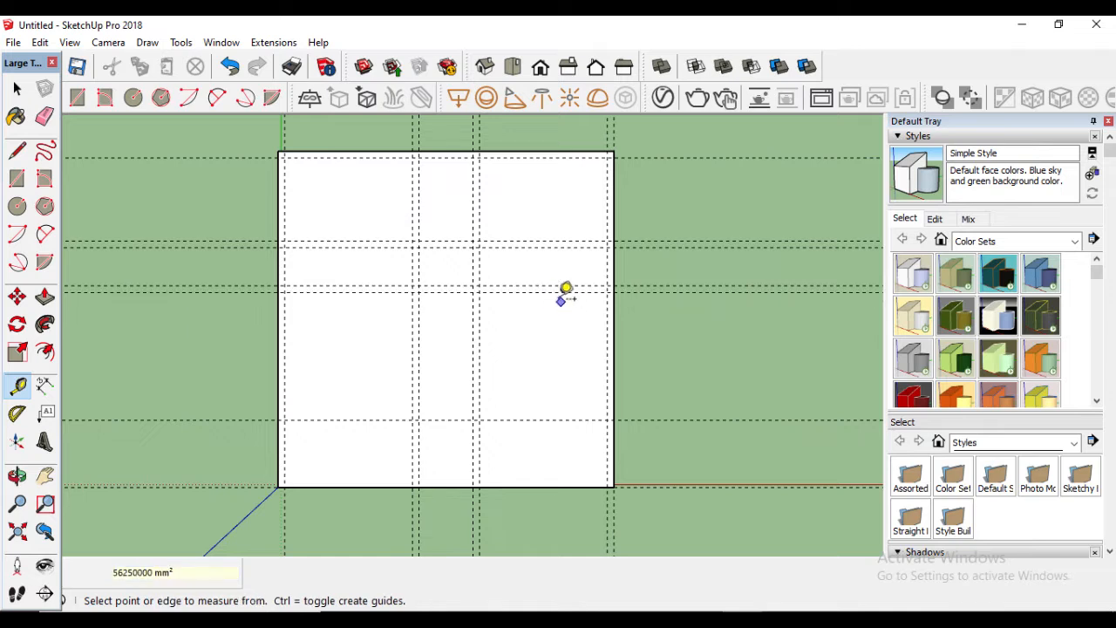
left_click(546, 420)
type("150")
key("Return")
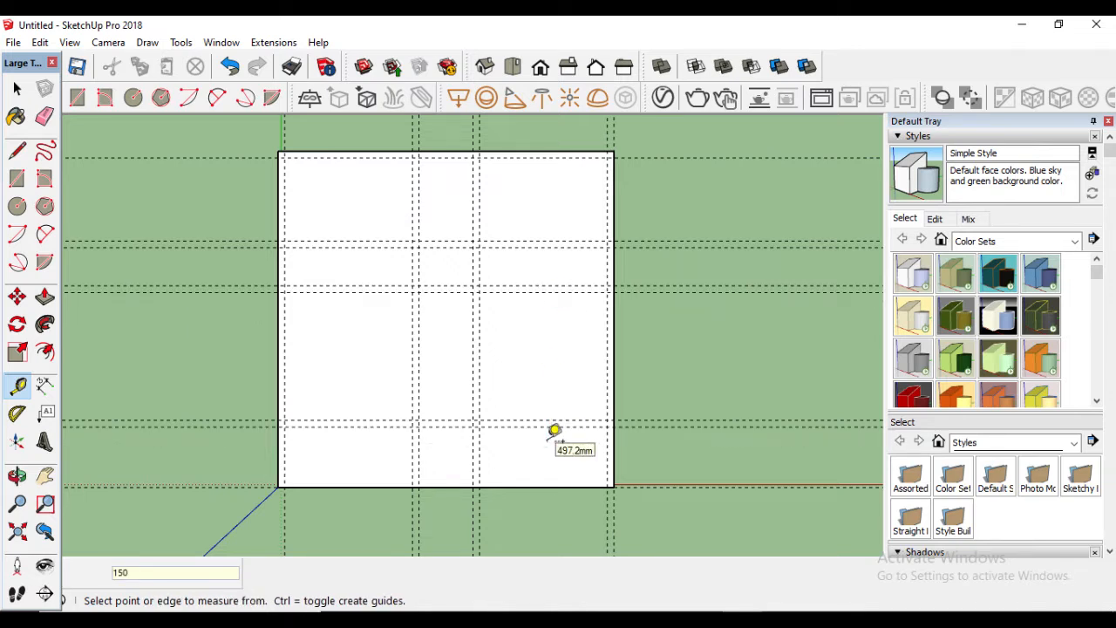
left_click(524, 485)
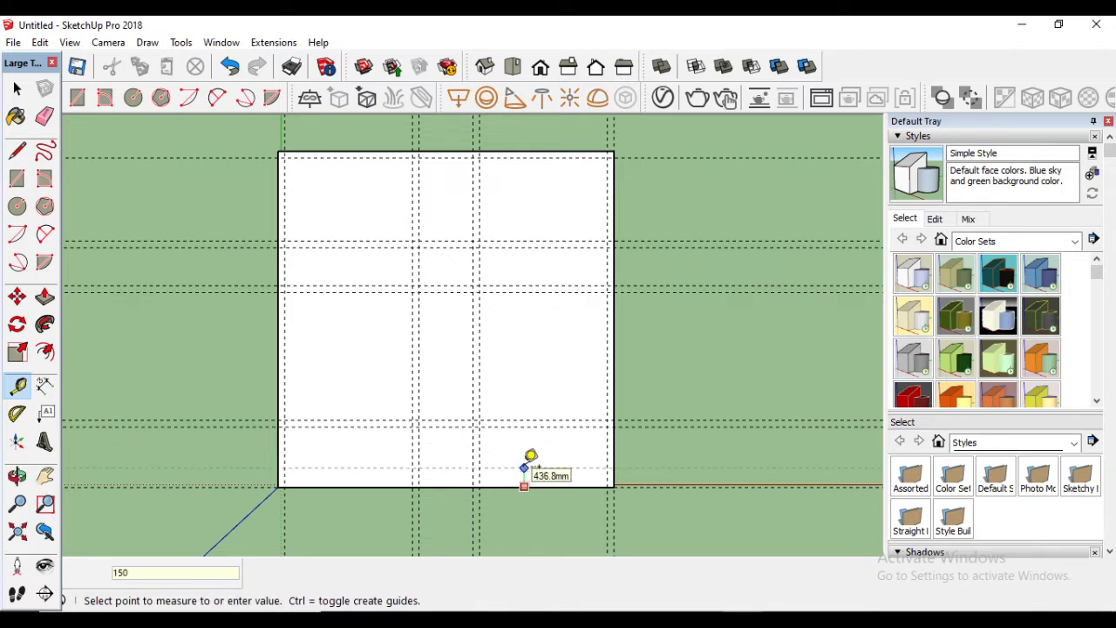
key("Escape")
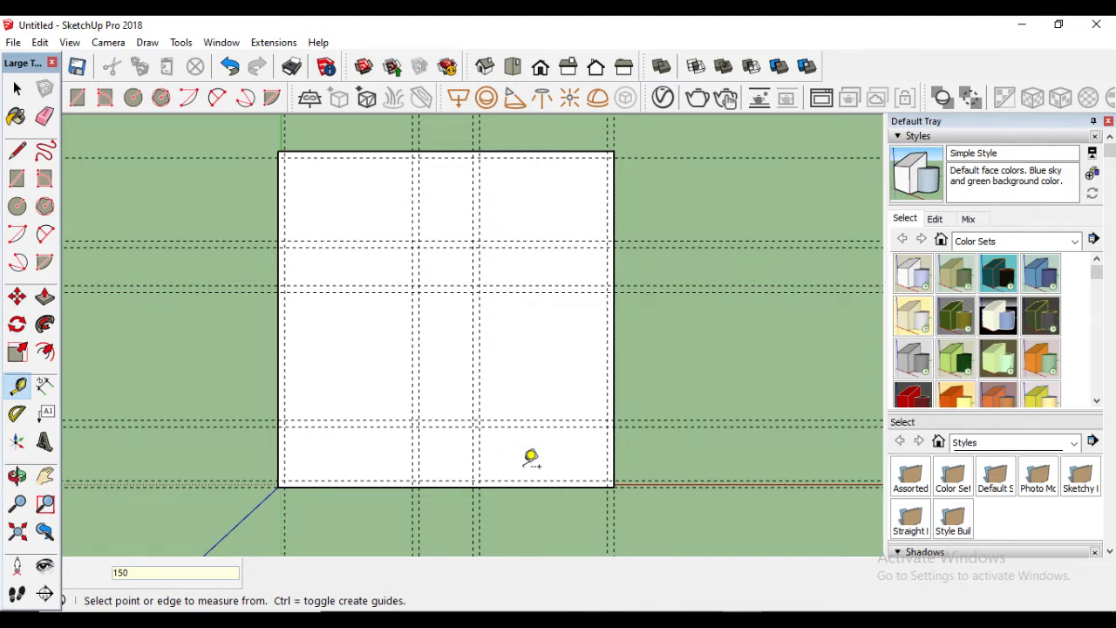
- Draw the porch side wall's outer line along the lengthwise guide from the front cross guide to the slab's front edge
key("l")
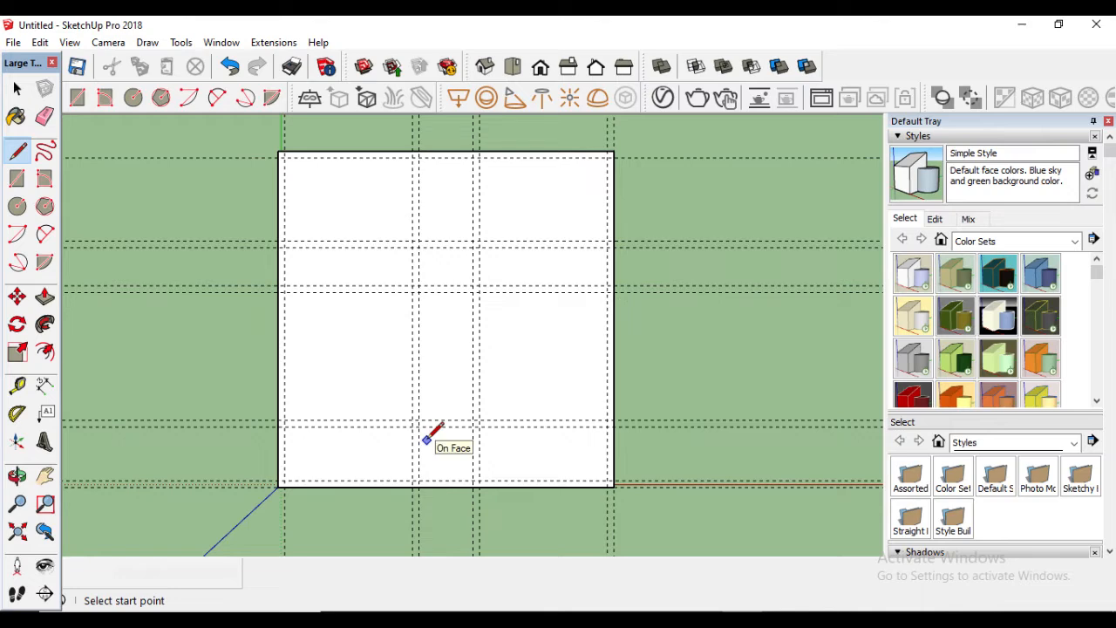
scroll(427, 440, "up", 2)
left_click(415, 410)
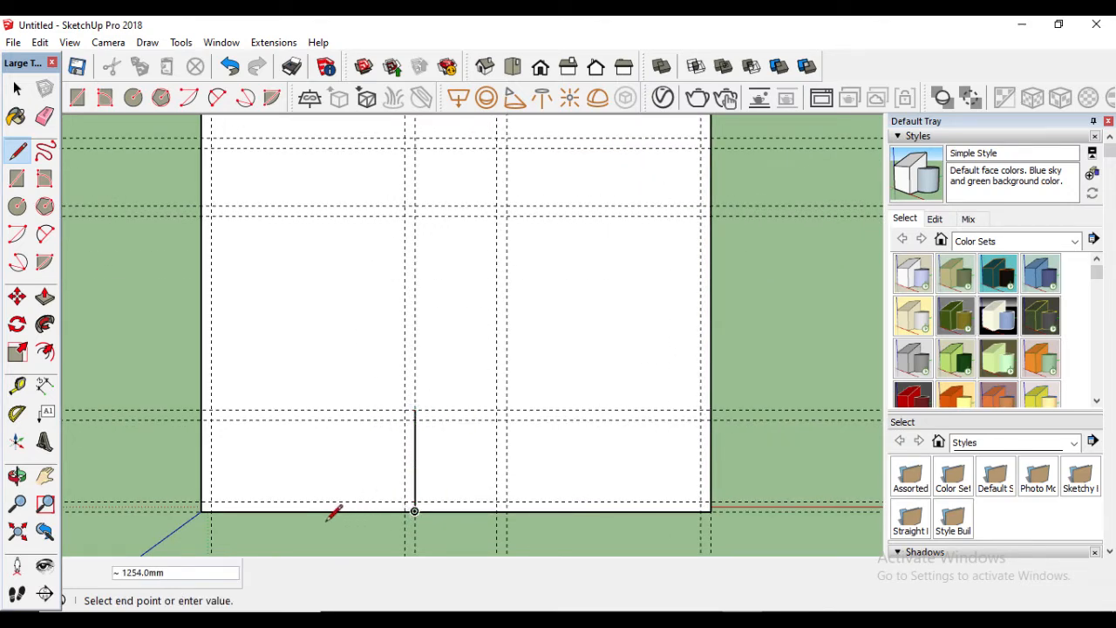
key("Escape")
- Trace the inner wall line down beside the short porch wall, along the front guide, and up the left guide to the back corner
left_click(415, 410)
left_click(405, 502)
left_click(212, 502)
scroll(215, 508, "down", 3)
scroll(227, 253, "up", 2)
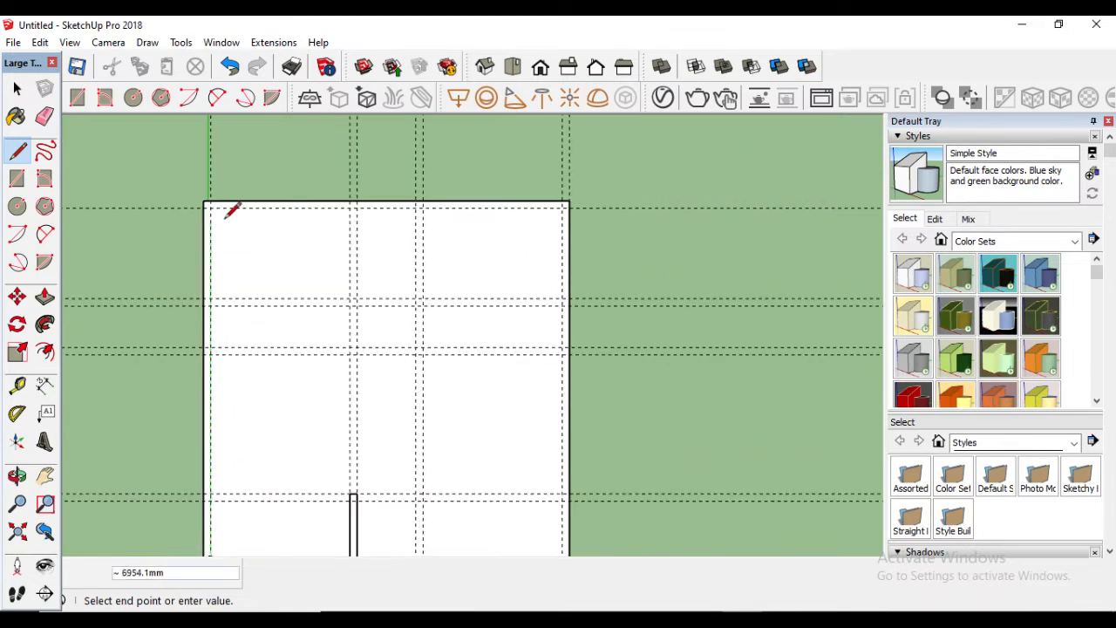
left_click(209, 208)
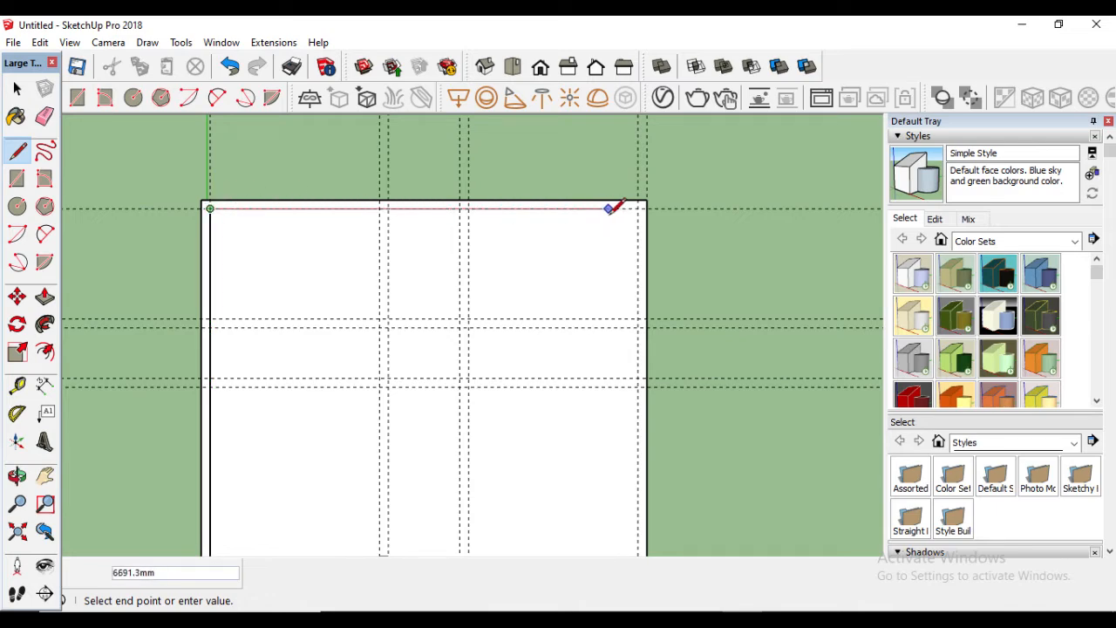
- Continue the wall outline along the back guide, down the right inner guide, and along the front pair's outer guide to the porch wall
left_click(645, 209)
scroll(506, 218, "down", 2)
scroll(593, 447, "up", 2)
left_click(590, 435)
left_click(353, 435)
- Draw the recessed front wall's inner line along its rear guide from the porch wall to the right inner wall line
left_click(353, 428)
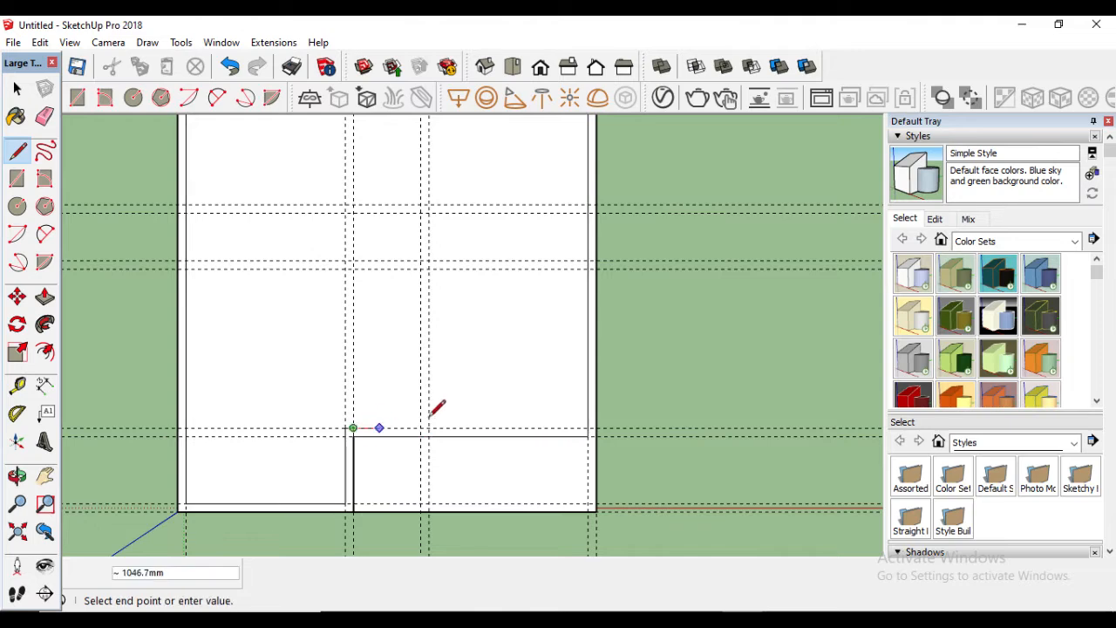
left_click(590, 428)
scroll(428, 439, "down", 2)
scroll(431, 436, "up", 1)
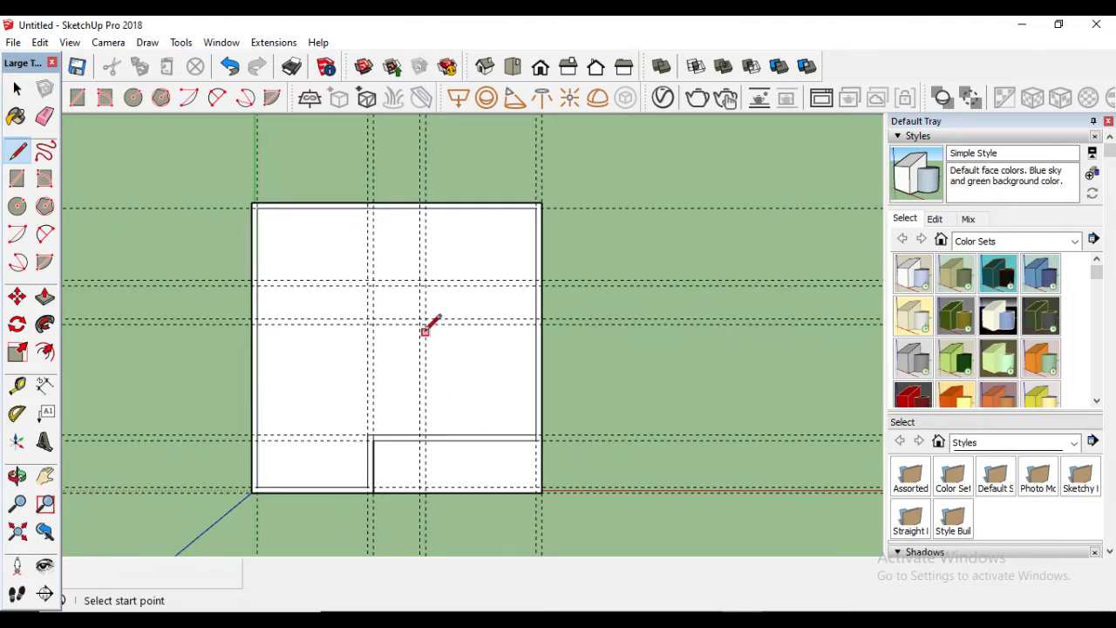
- Draw both faces of the middle partition wall along the lengthwise guide pair, from the back wall's inner line to the recessed front wall
left_click(423, 205)
left_click(422, 435)
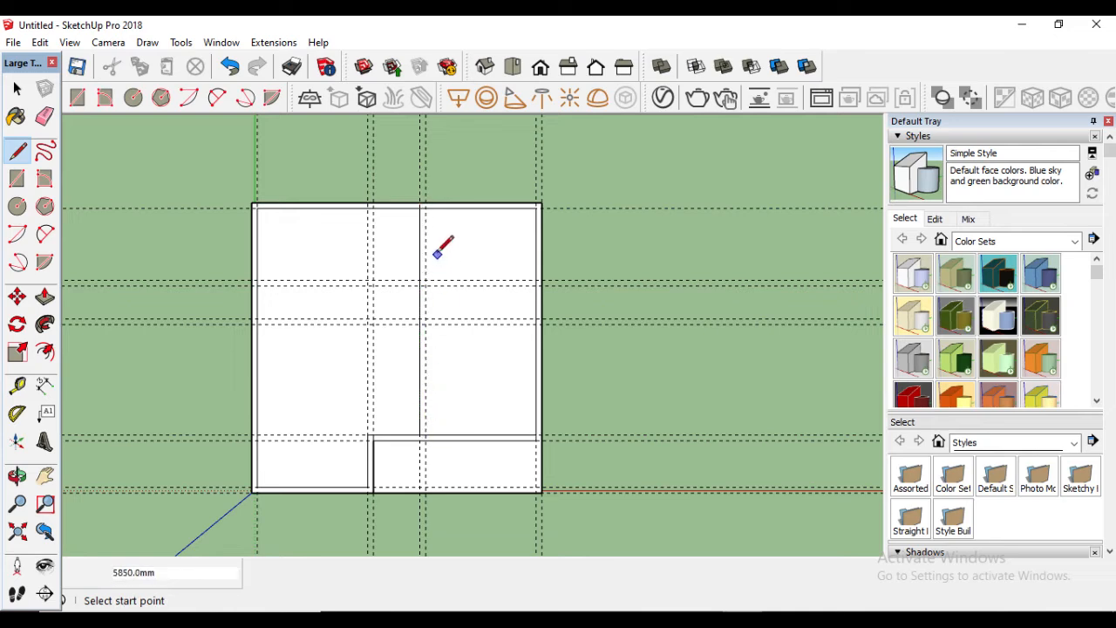
left_click(428, 207)
left_click(428, 436)
scroll(425, 324, "up", 2)
left_click(425, 324)
key("Escape")
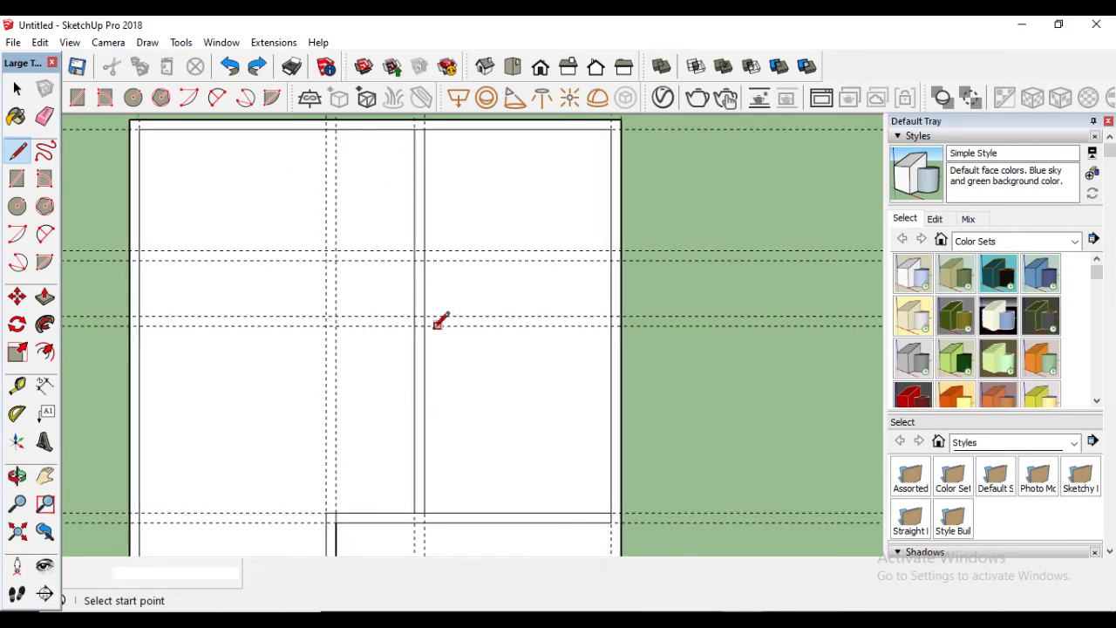
- Draw a rectangle for the cross wall between the middle partition and the right inner wall line, within the front cross-guide pair
scroll(428, 321, "up", 2)
key("r")
left_click(422, 304)
left_click(748, 318)
scroll(491, 349, "down", 4)
scroll(310, 356, "up", 1)
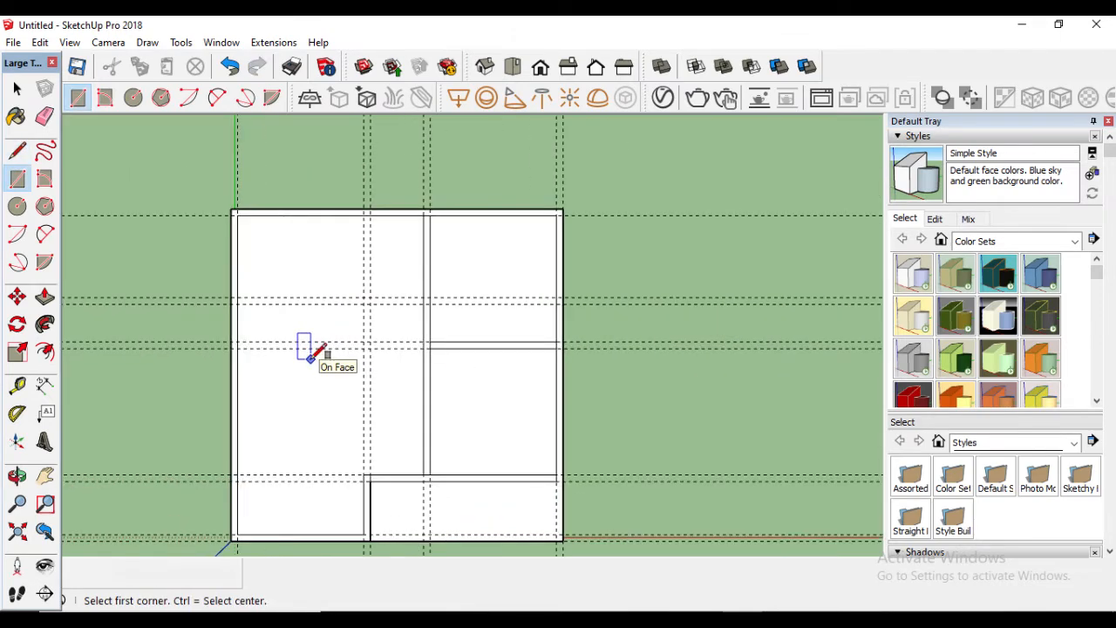
- Enclose the small back room with wall rectangles from the back edge to the rear cross guides and across 1500 × 150 mm to the partition
scroll(361, 196, "up", 2)
left_click(358, 197)
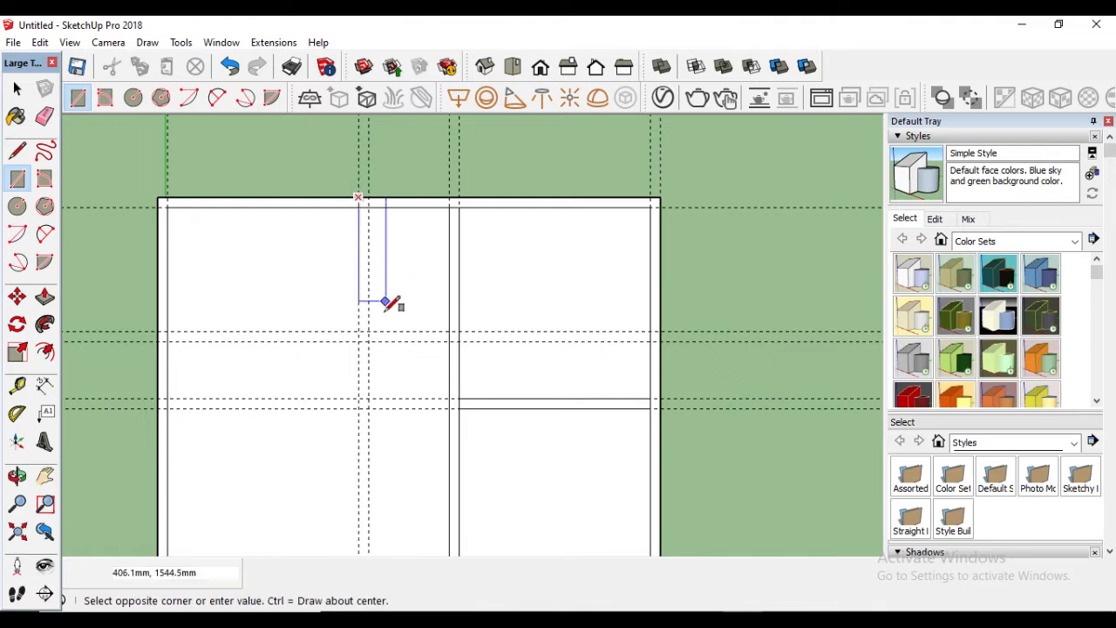
left_click(369, 341)
left_click(359, 331)
left_click(459, 341)
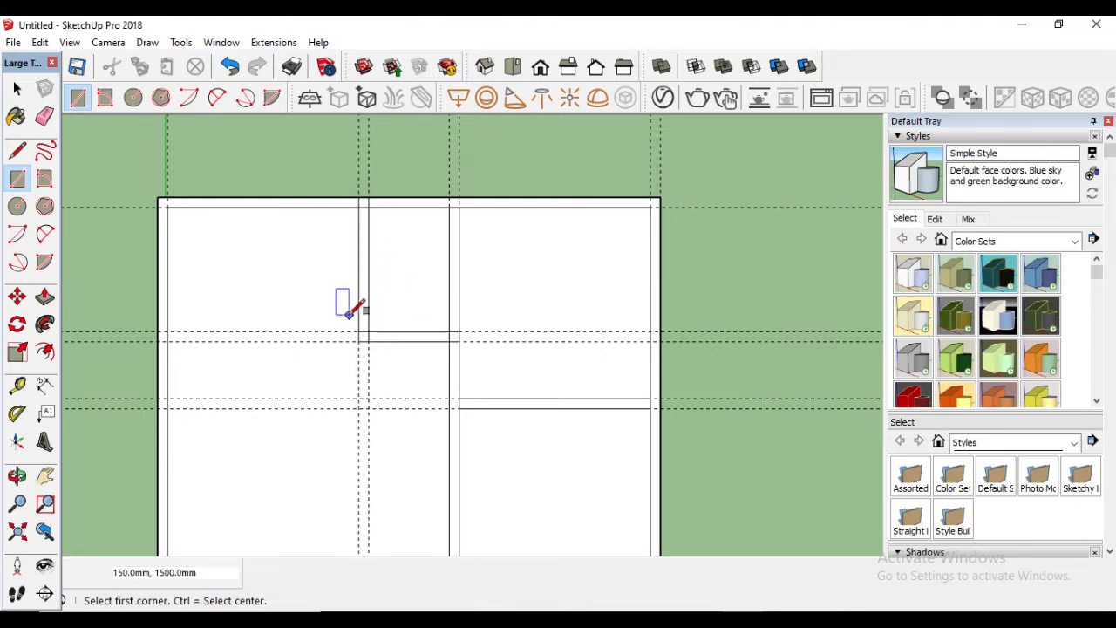
- Erase all the construction guides around the slab, keeping the wall outlines
scroll(392, 320, "down", 3)
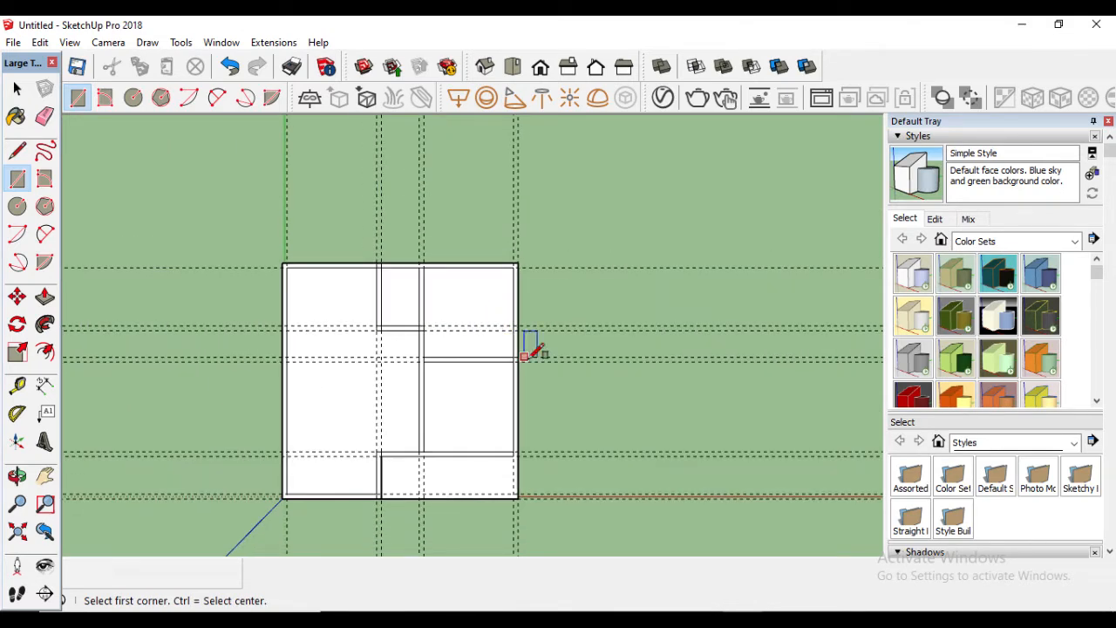
scroll(508, 450, "up", 1)
key("e")
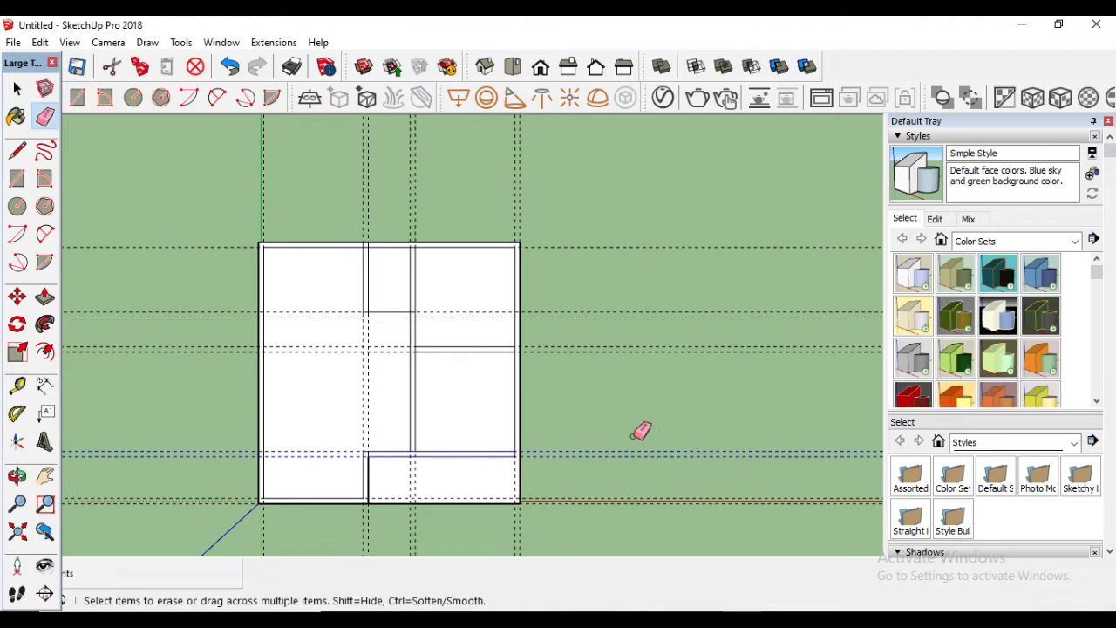
left_click_drag(541, 195, 240, 203)
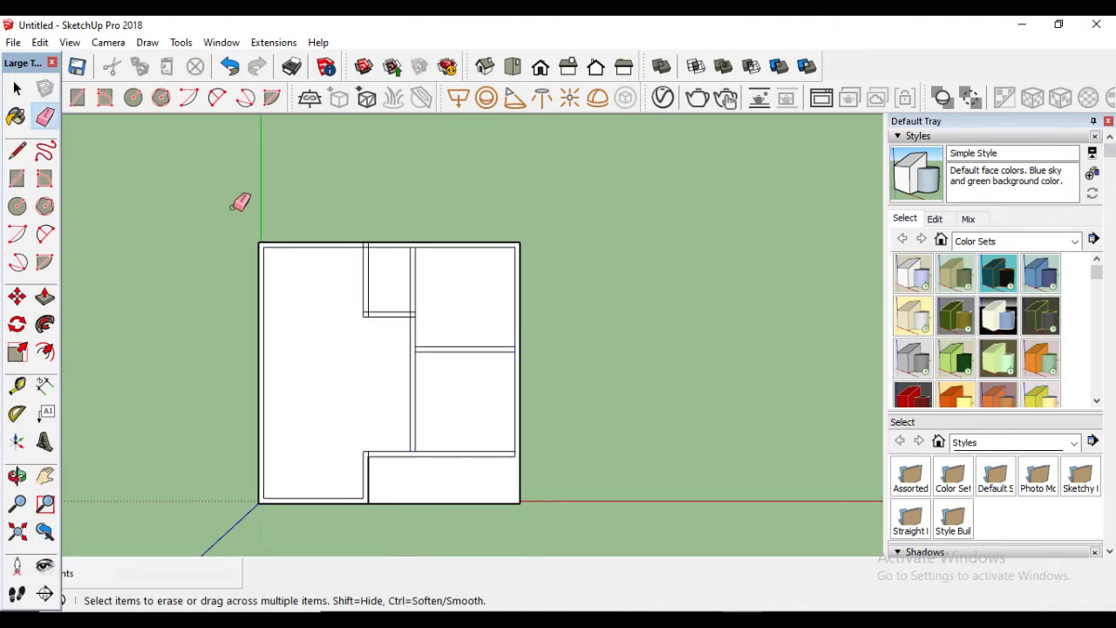
- Erase the leftover lines where the two lengthwise partitions meet the back wall and check that the wall face is continuous
scroll(375, 236, "up", 5)
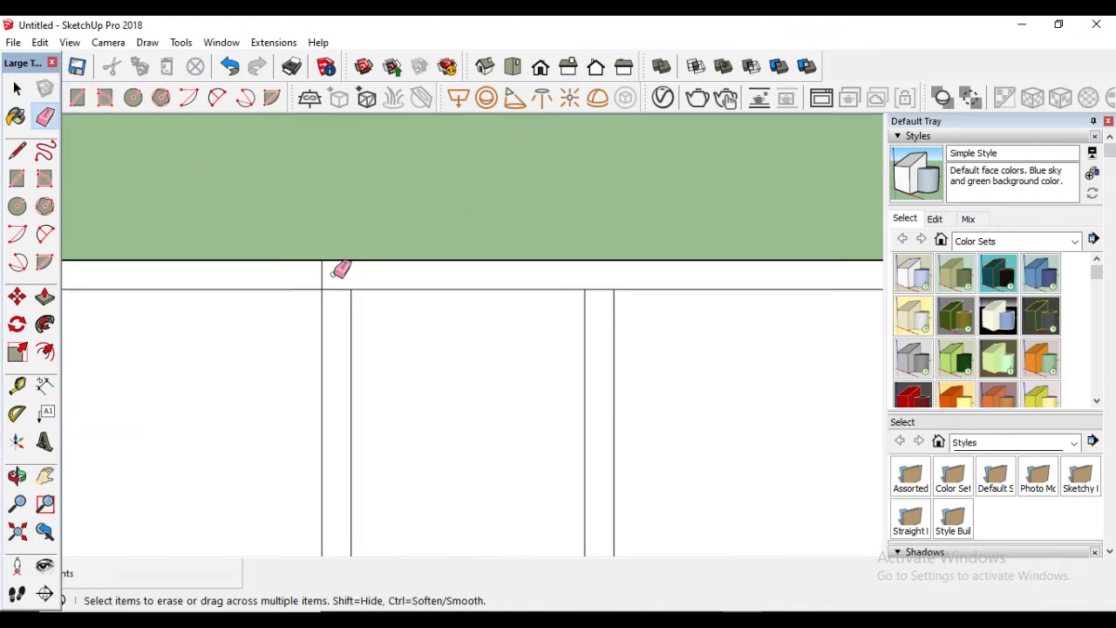
scroll(564, 287, "down", 5)
scroll(576, 290, "up", 6)
left_click(572, 278)
scroll(572, 289, "down", 2)
right_click(571, 287)
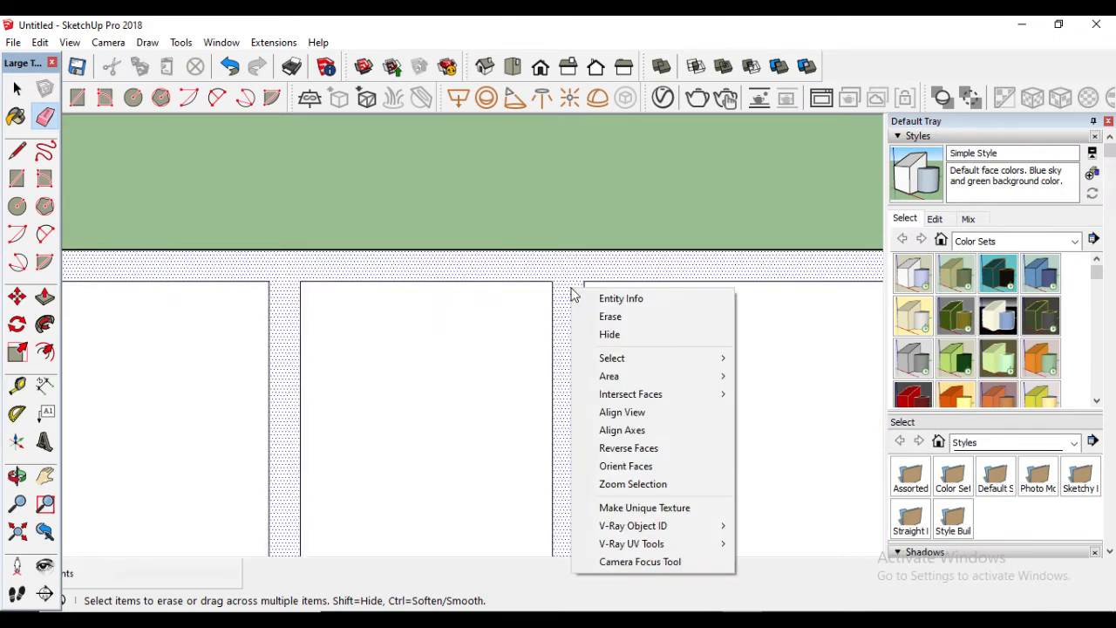
left_click(568, 160)
scroll(561, 217, "down", 4)
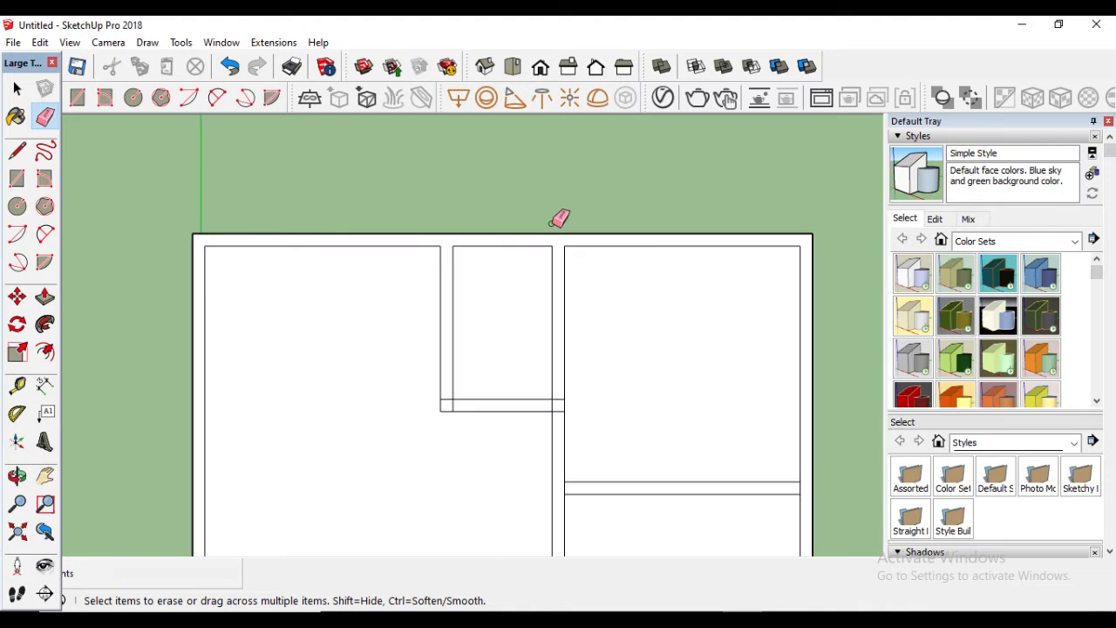
- Erase the leftover lines at the remaining wall junctions around the small back room, the dividing cross wall and the recessed front wall
scroll(563, 392, "up", 5)
scroll(563, 463, "up", 1)
left_click(559, 465)
left_click_drag(353, 451, 337, 433)
scroll(435, 310, "down", 6)
scroll(472, 415, "up", 8)
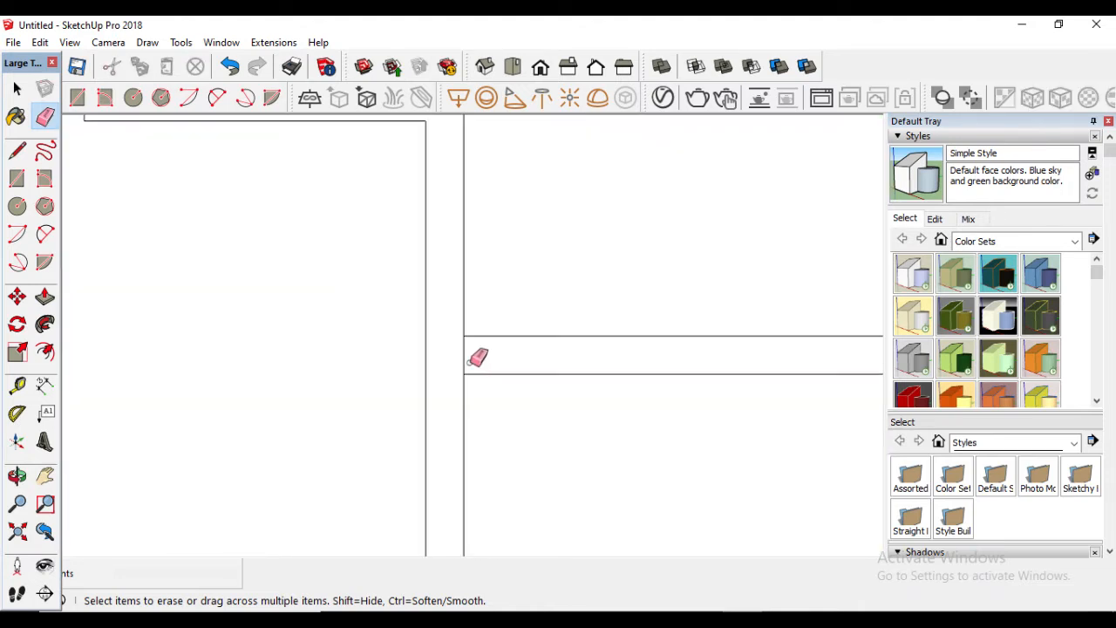
scroll(478, 358, "down", 8)
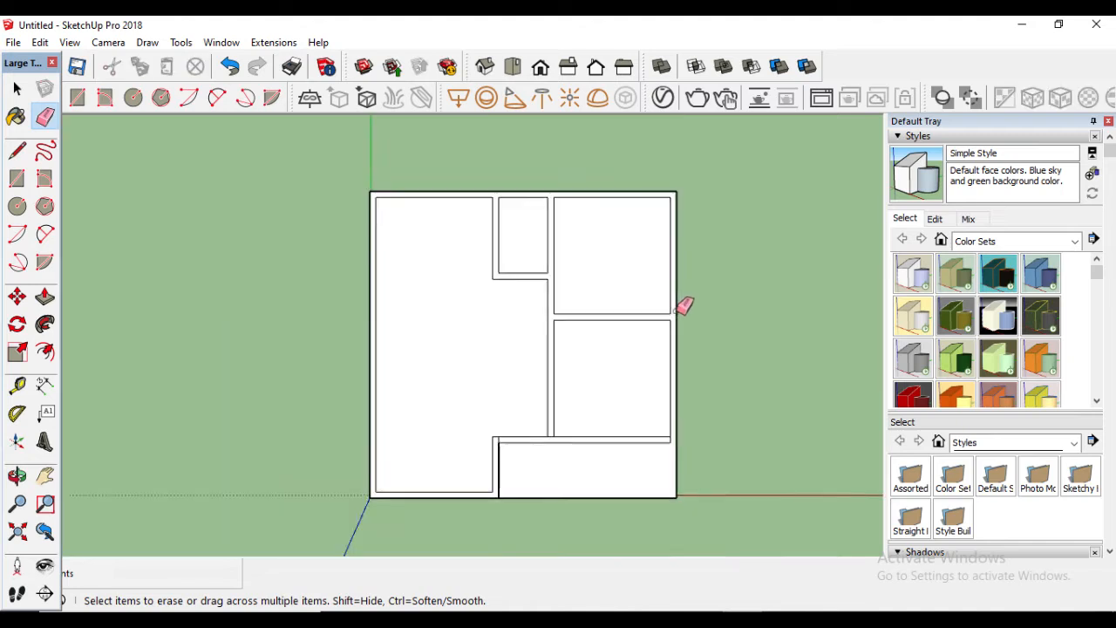
scroll(602, 384, "up", 5)
scroll(476, 389, "down", 4)
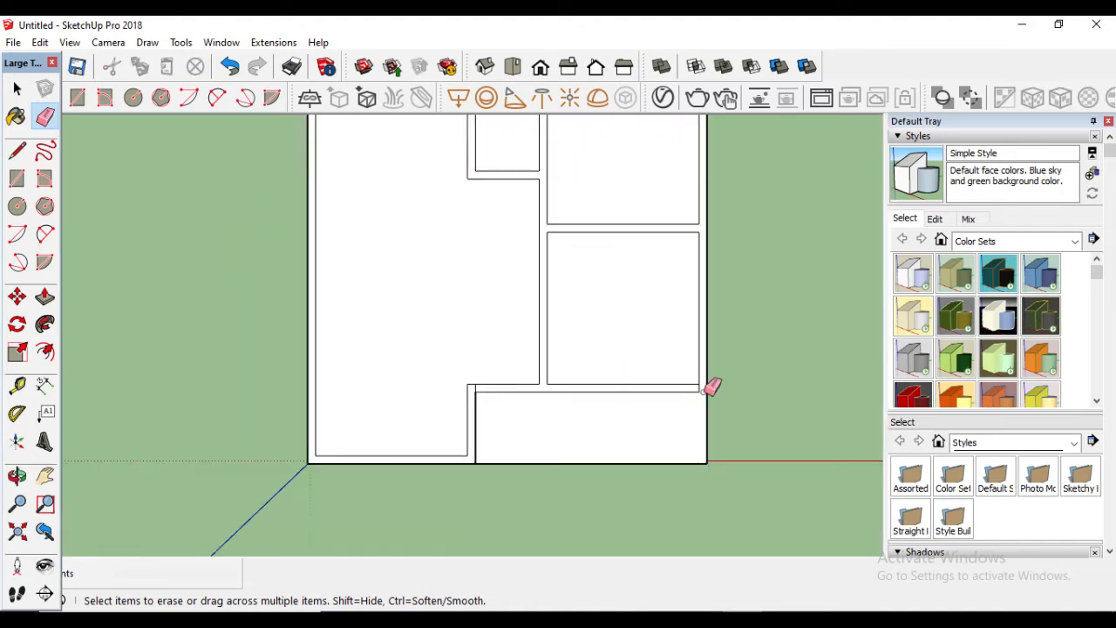
- Extend the recessed front wall's outer line to the slab's right edge and erase the leftover short line at that corner
key("l")
scroll(611, 402, "up", 4)
left_click(582, 416)
left_click(606, 417)
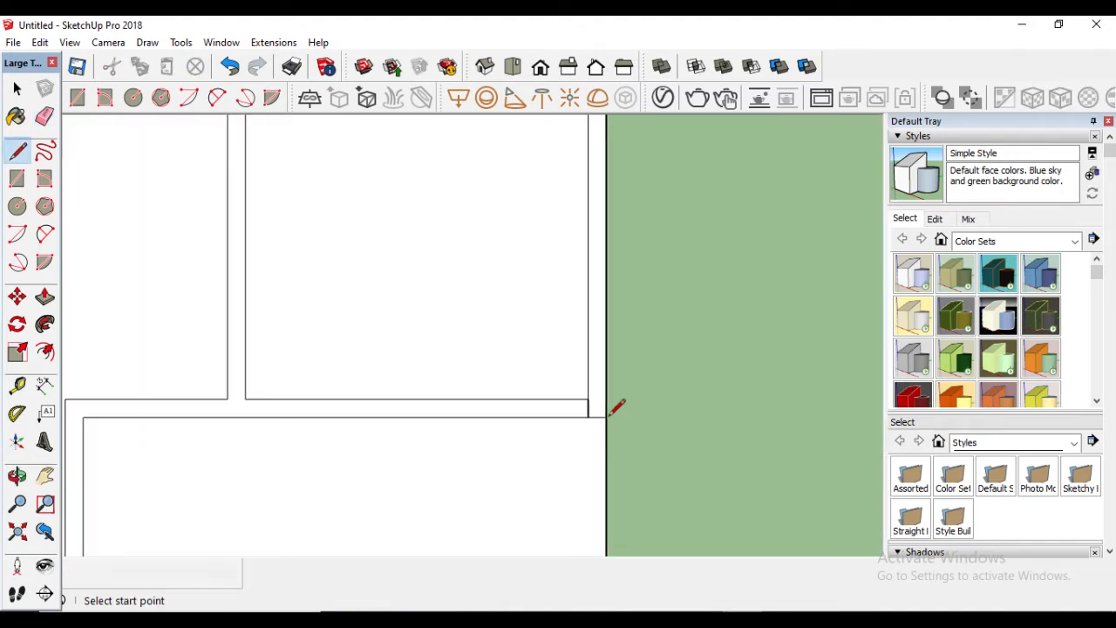
scroll(610, 406, "down", 7)
key("e")
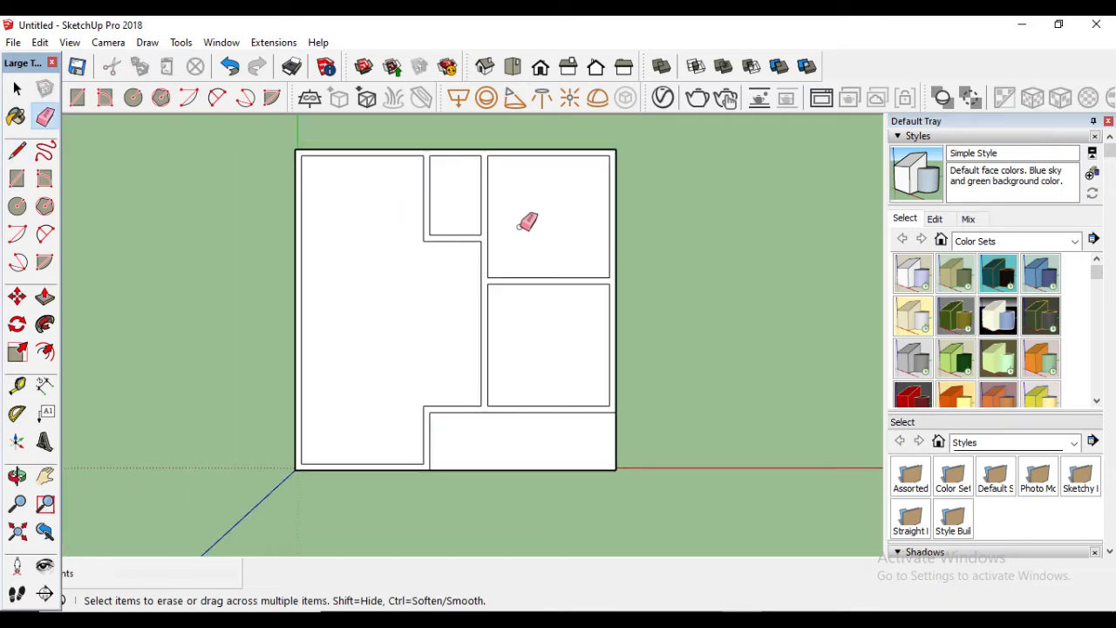
scroll(537, 241, "down", 1)
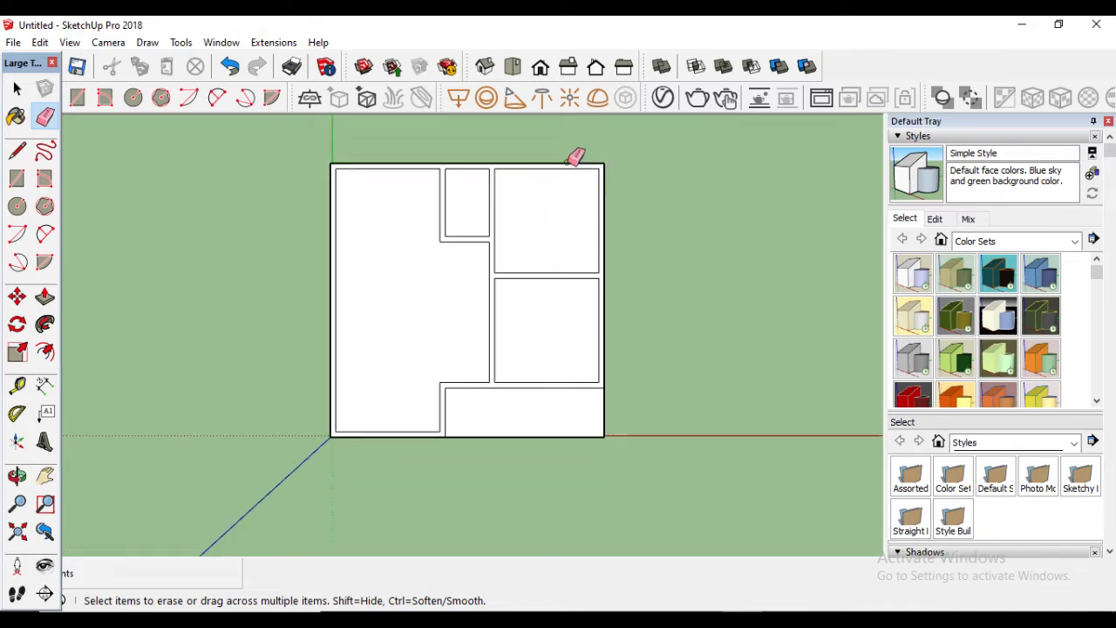
- Place a cross guide along the small back room's outer front wall line and another guide 50 mm in front of it
scroll(540, 205, "up", 3)
key("t")
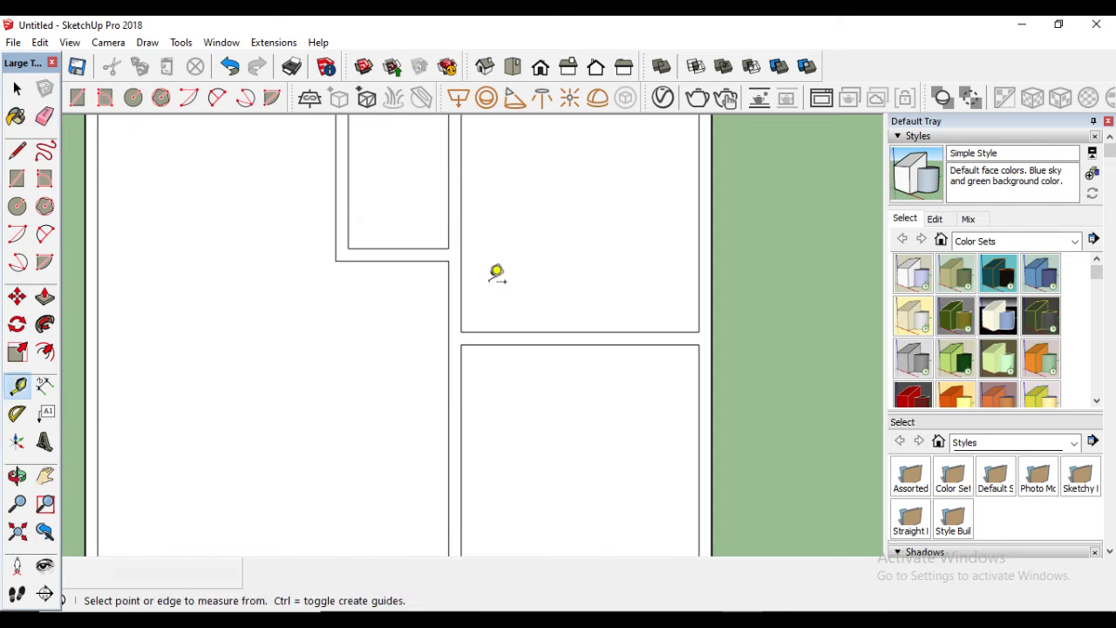
scroll(410, 255, "up", 2)
left_click(484, 251)
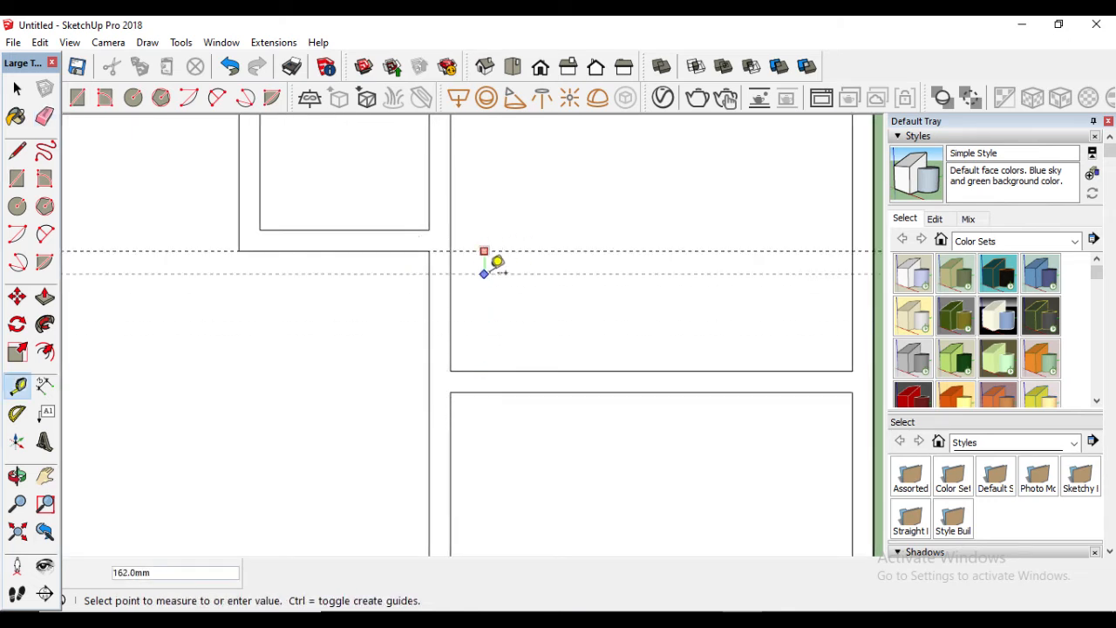
left_click(494, 260)
type("2850")
key("Return")
- Place a guide 50 mm behind the dividing wall of the right rooms and measure its distance to the rear guides
left_click(512, 370)
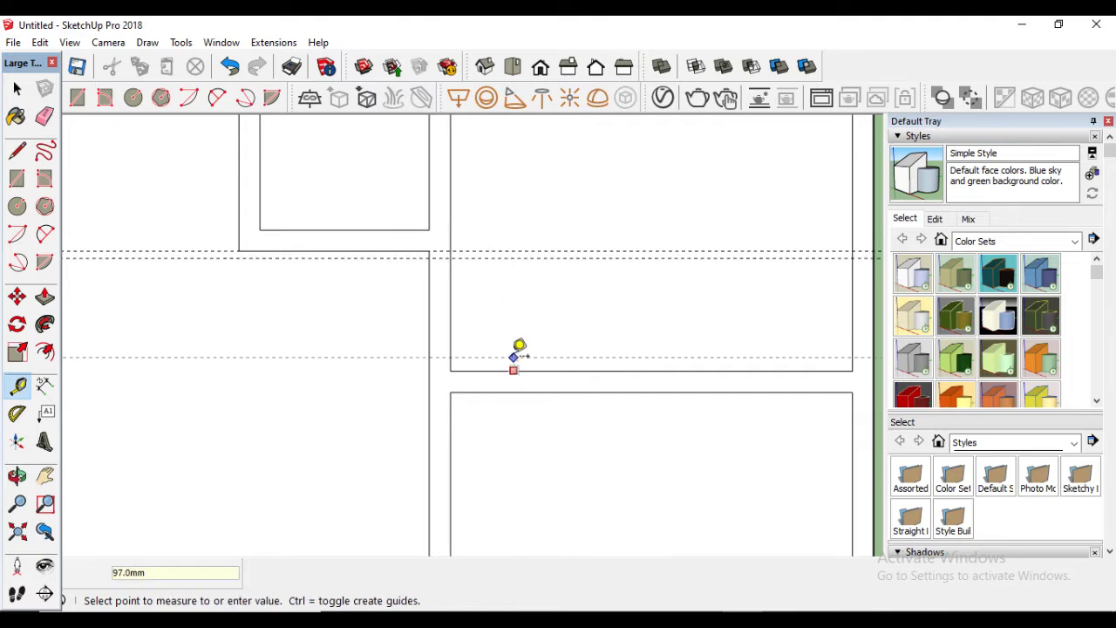
type("50")
key("Return")
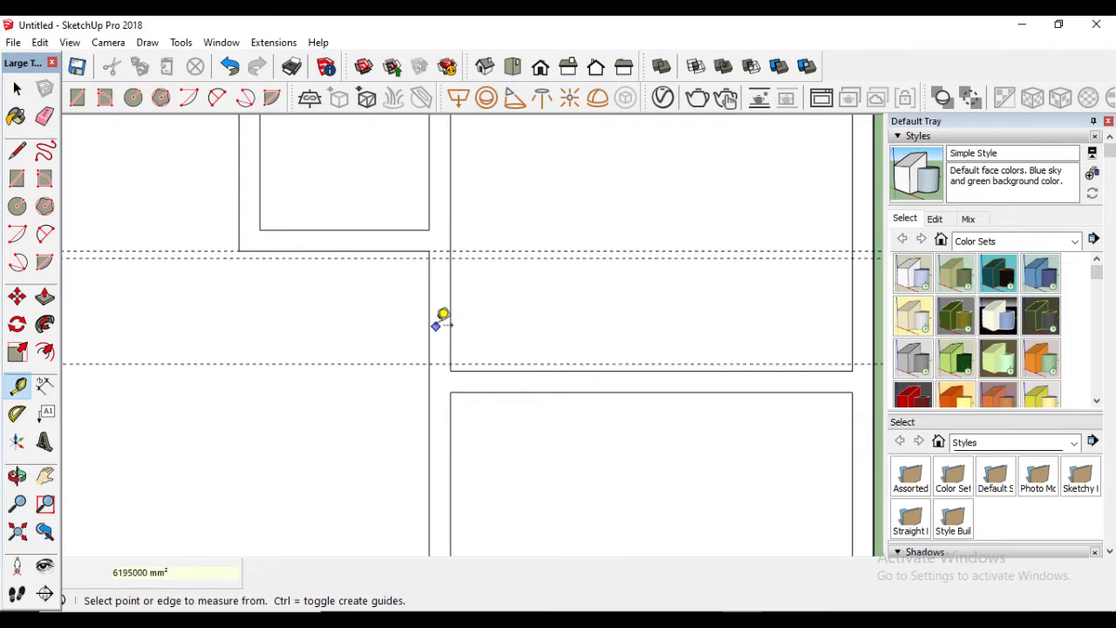
left_click(437, 364)
left_click(453, 248)
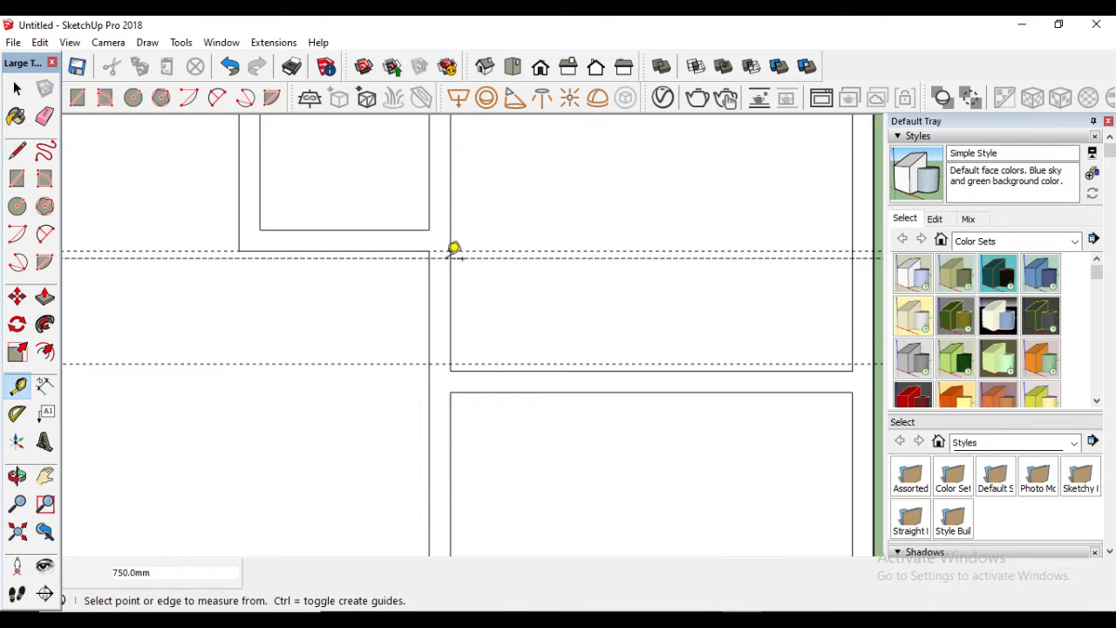
- Place a guide 50 mm in front of the right rooms' dividing wall and another 750 mm further toward the front
scroll(445, 305, "down", 5)
scroll(454, 349, "up", 5)
left_click(441, 278)
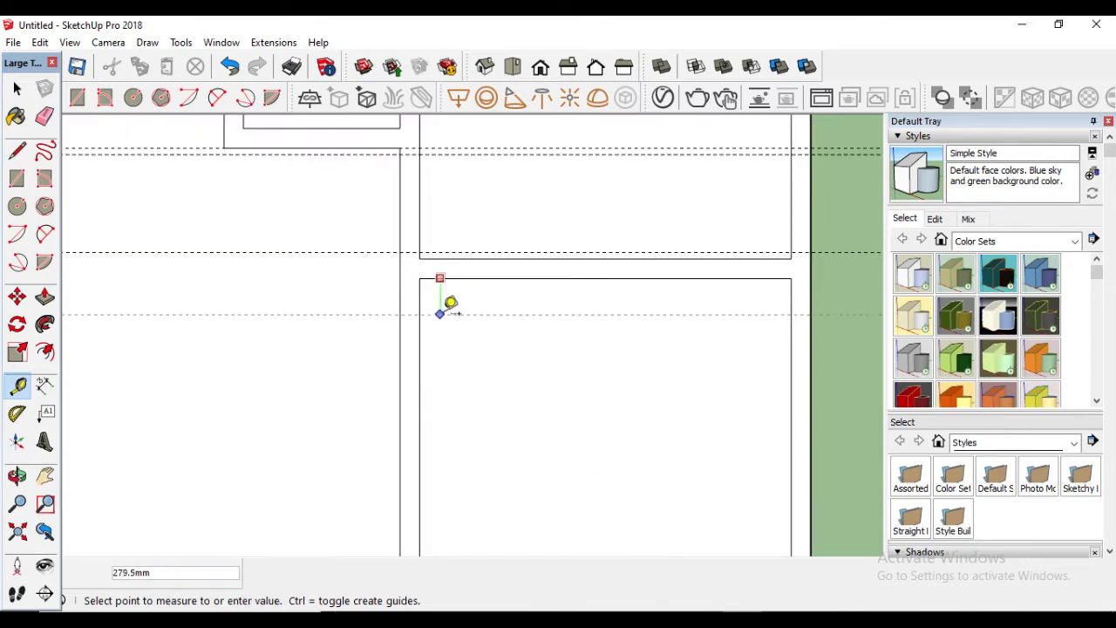
type("50")
key("Return")
scroll(443, 299, "up", 1)
scroll(449, 286, "up", 1)
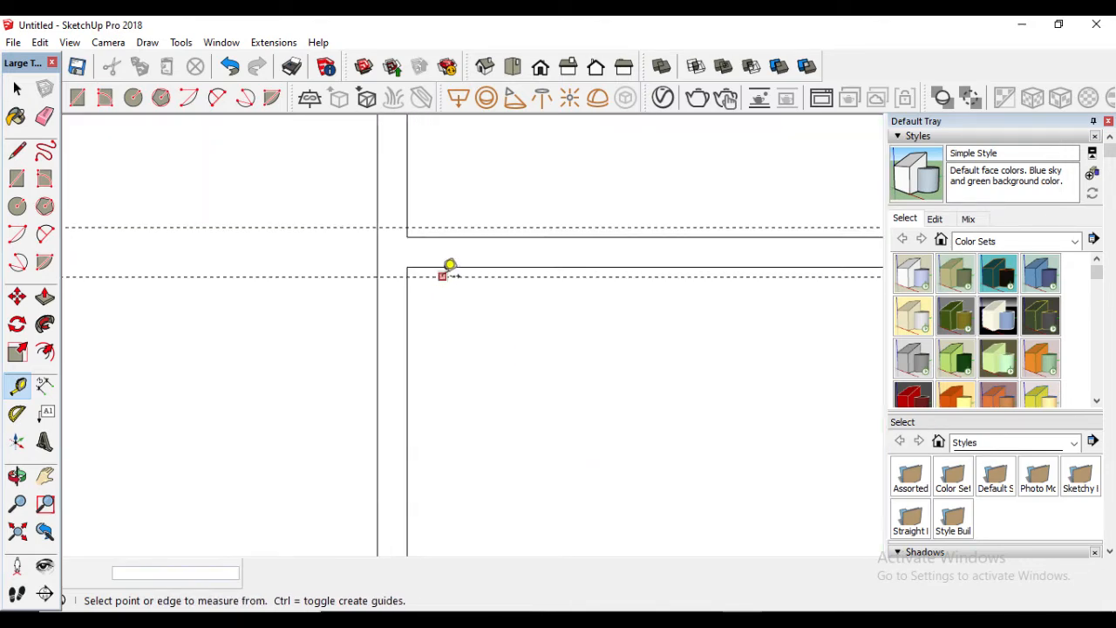
left_click(442, 277)
left_click(442, 341)
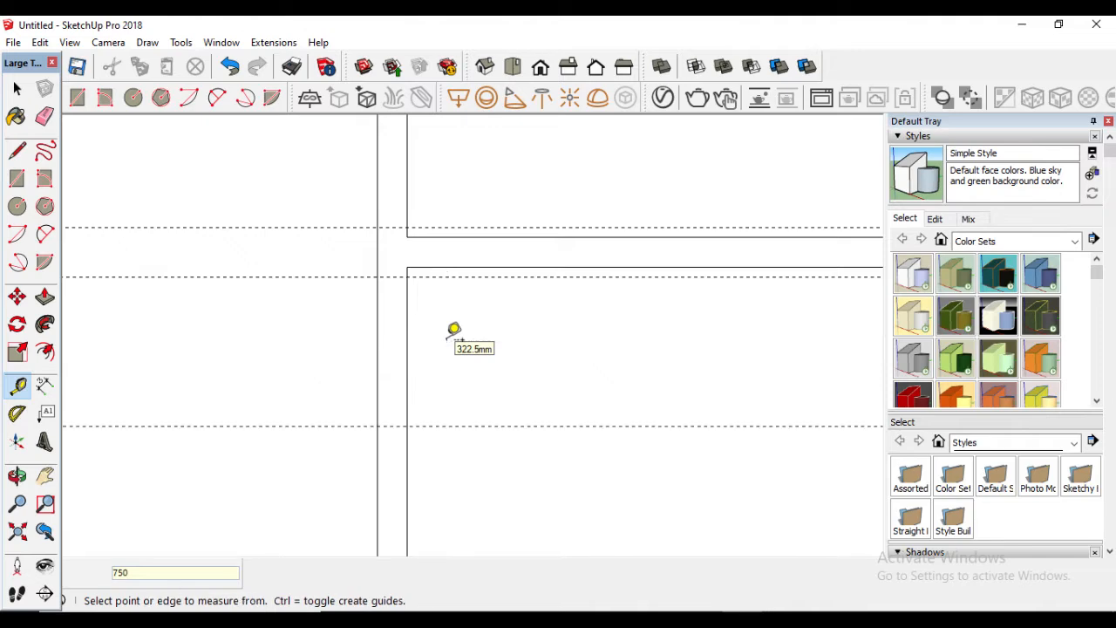
- Place a lengthwise guide 250 mm from the partition's left face and a second one 800 mm further left across the recessed front wall
scroll(453, 326, "down", 5)
scroll(452, 446, "up", 4)
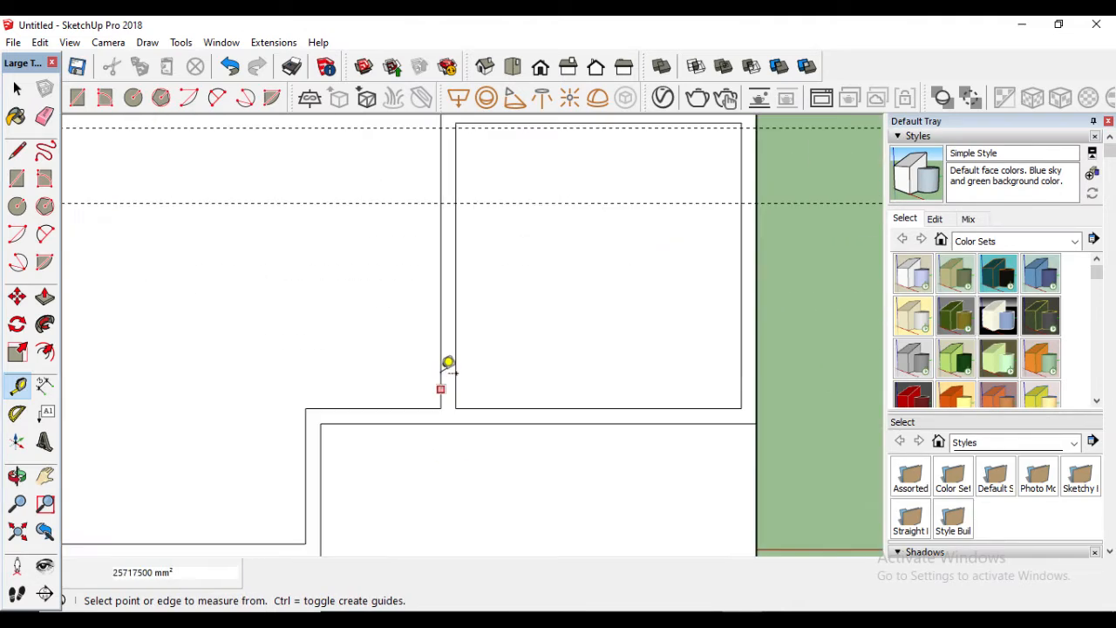
left_click(440, 388)
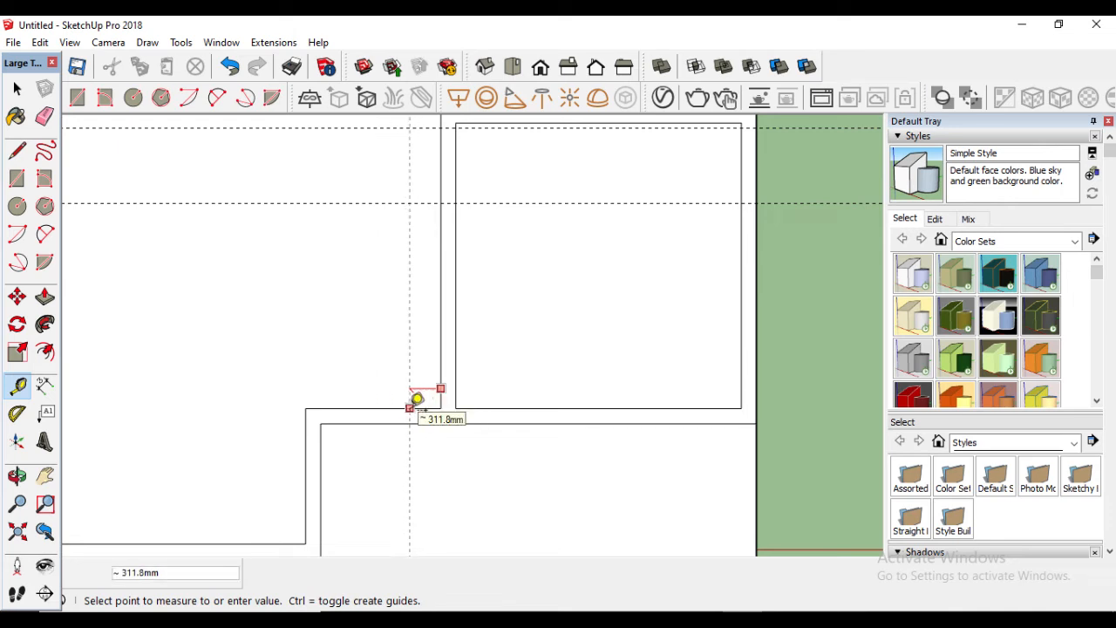
type("250")
key("Return")
left_click(416, 377)
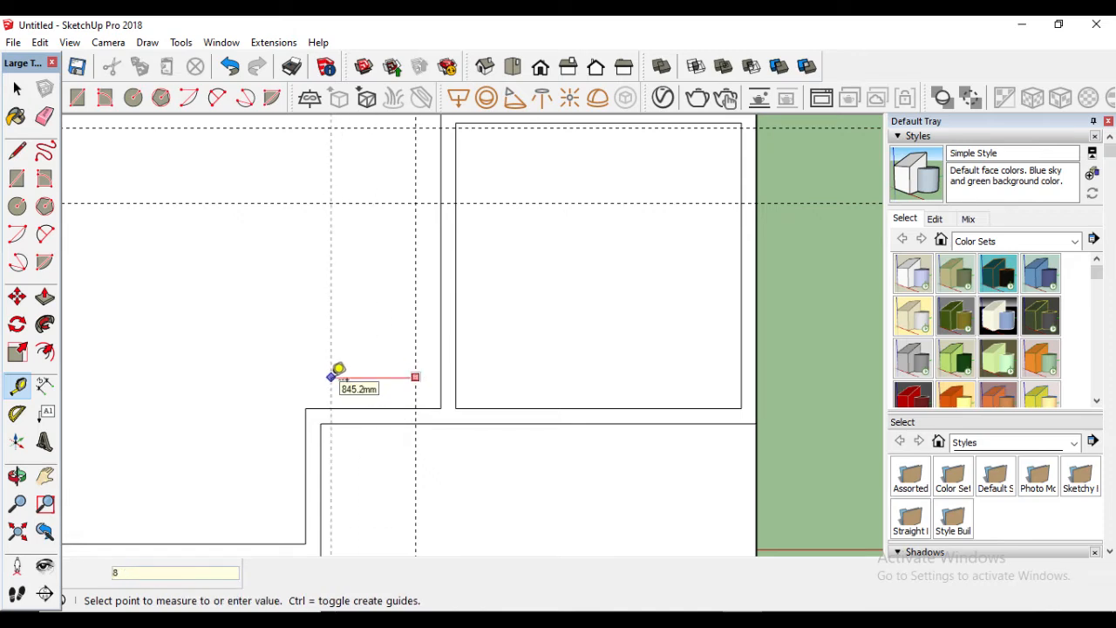
left_click(339, 369)
scroll(336, 373, "down", 3)
scroll(337, 456, "up", 2)
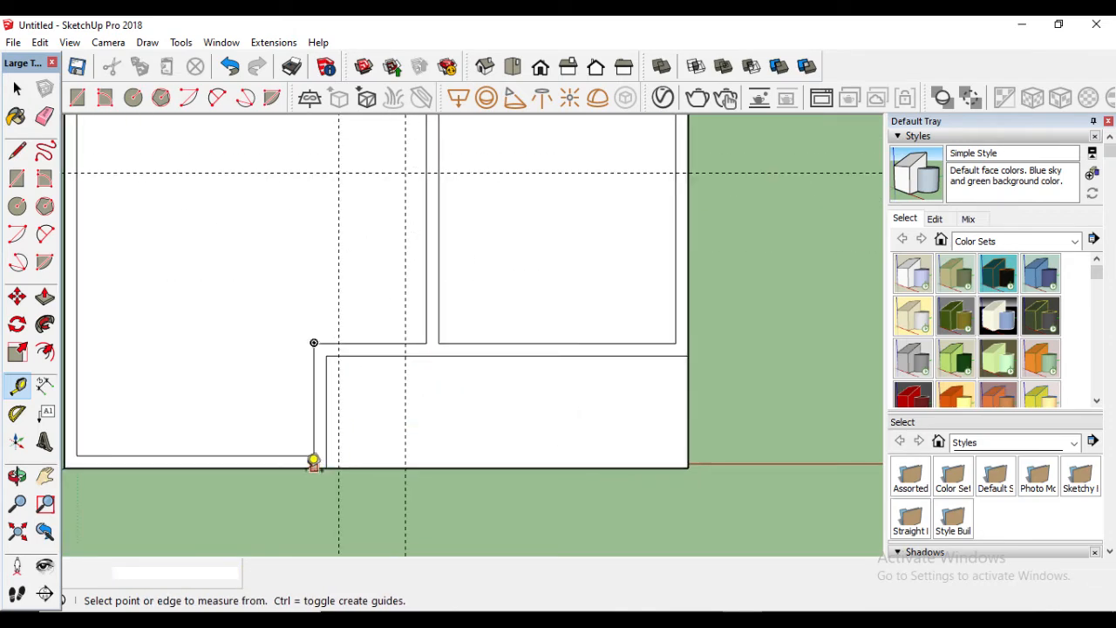
- Try to place a cross guide 200 mm behind the slab's front edge at the short porch wall
left_click(301, 467)
left_click(312, 428)
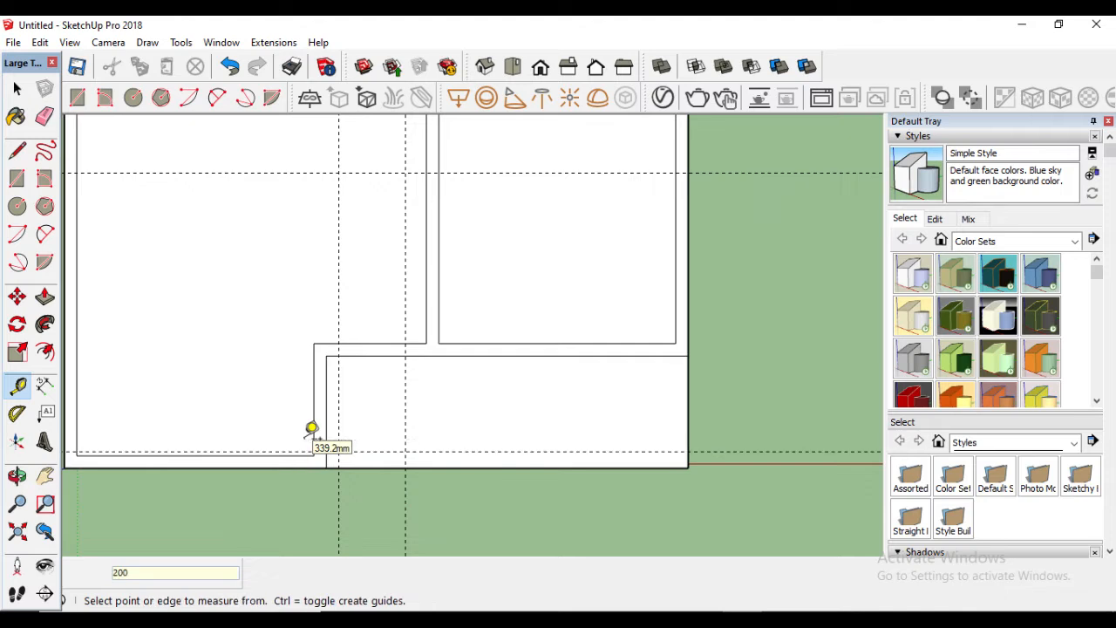
scroll(312, 432, "up", 2)
- Place a cross guide about 150 mm behind the front wall's inner line and another about 800 mm further back across the short porch wall
left_click(310, 460)
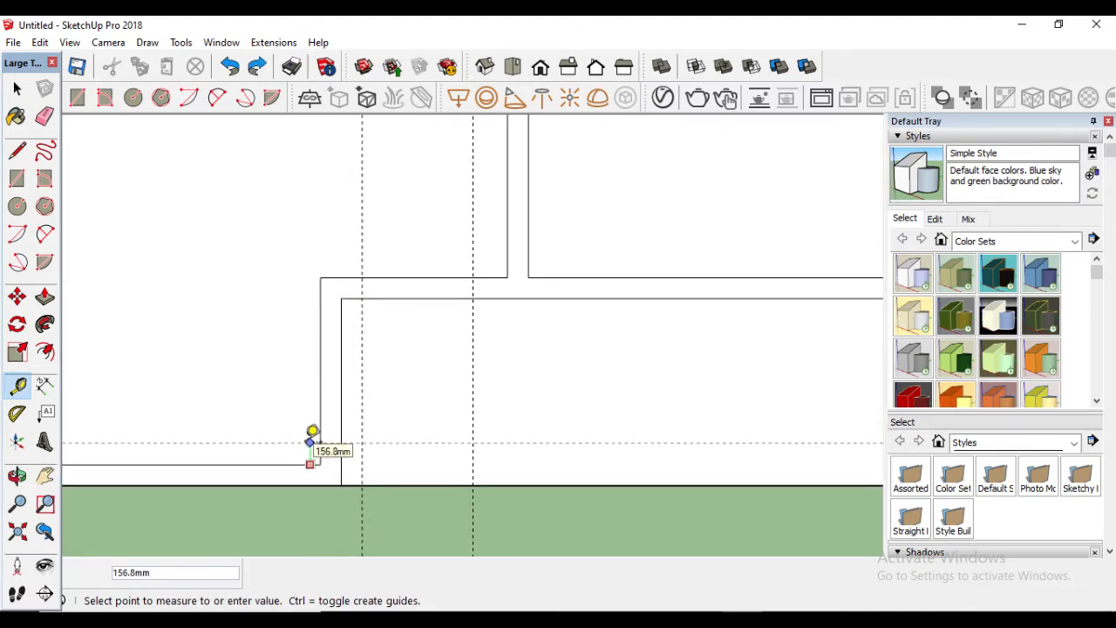
key("Return")
left_click(320, 444)
left_click(323, 393)
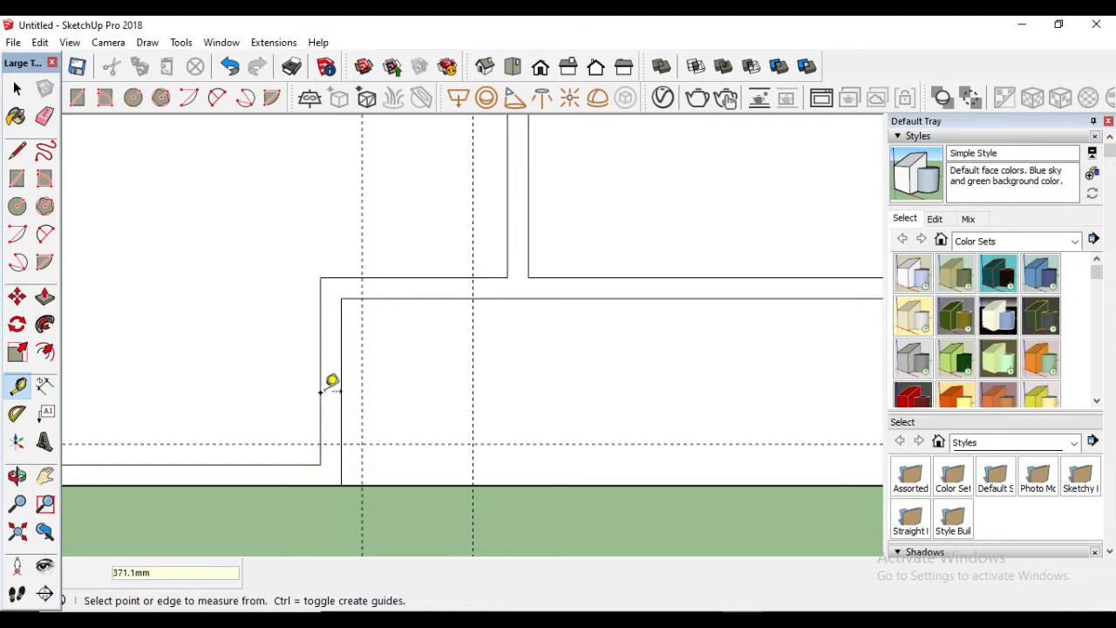
left_click(281, 443)
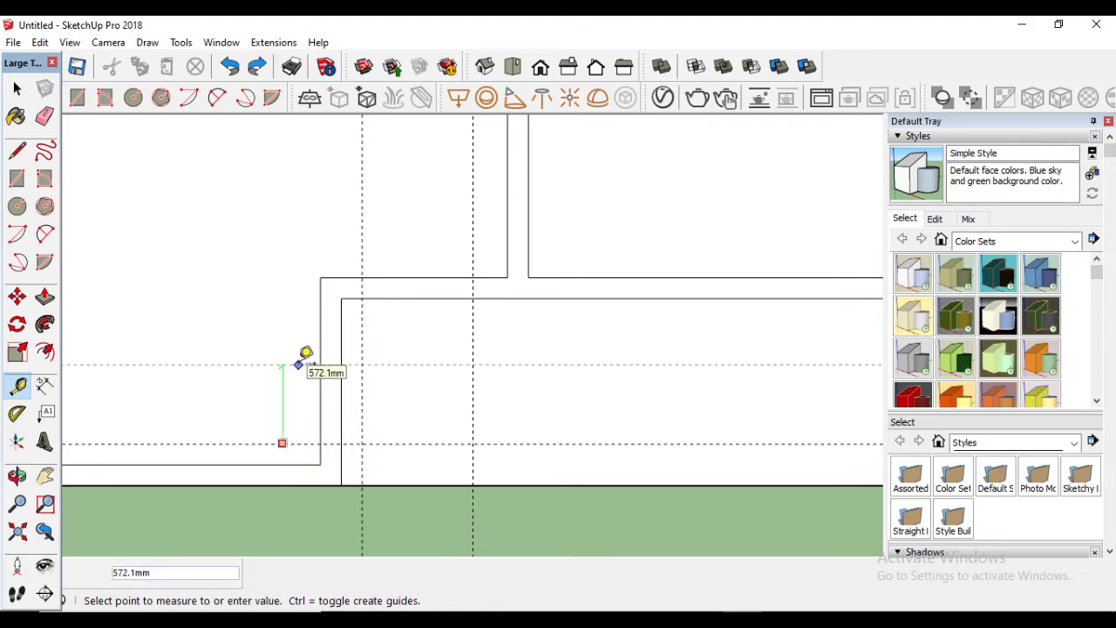
key("Return")
- Measure the distance between the two lengthwise guides crossing the recessed front wall
left_click(473, 298)
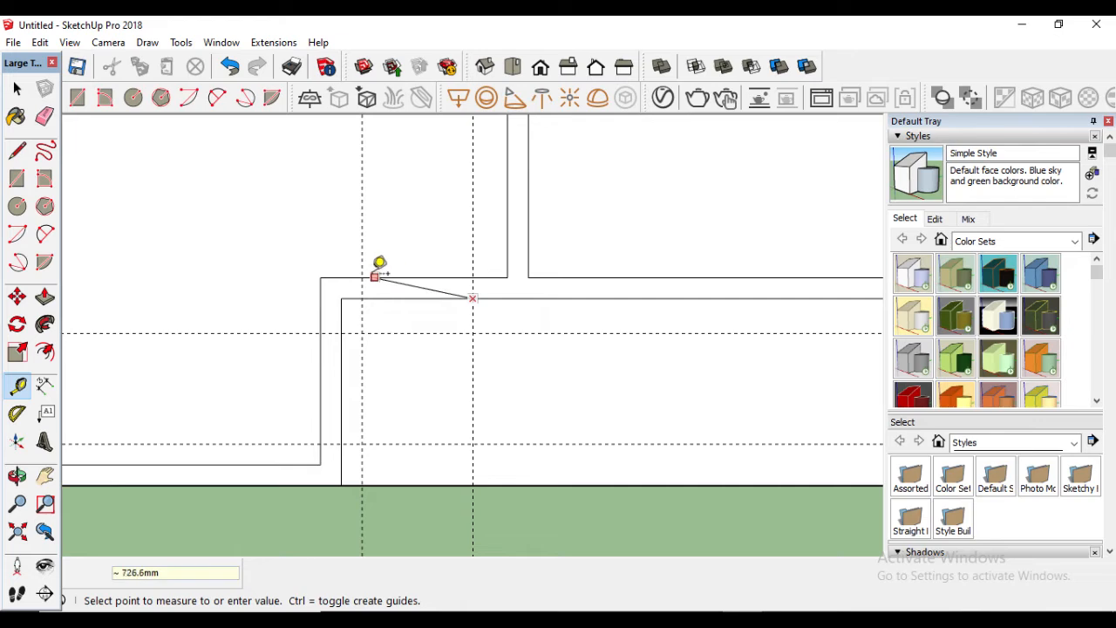
left_click(356, 278)
key("ctrl+z")
left_click(473, 311)
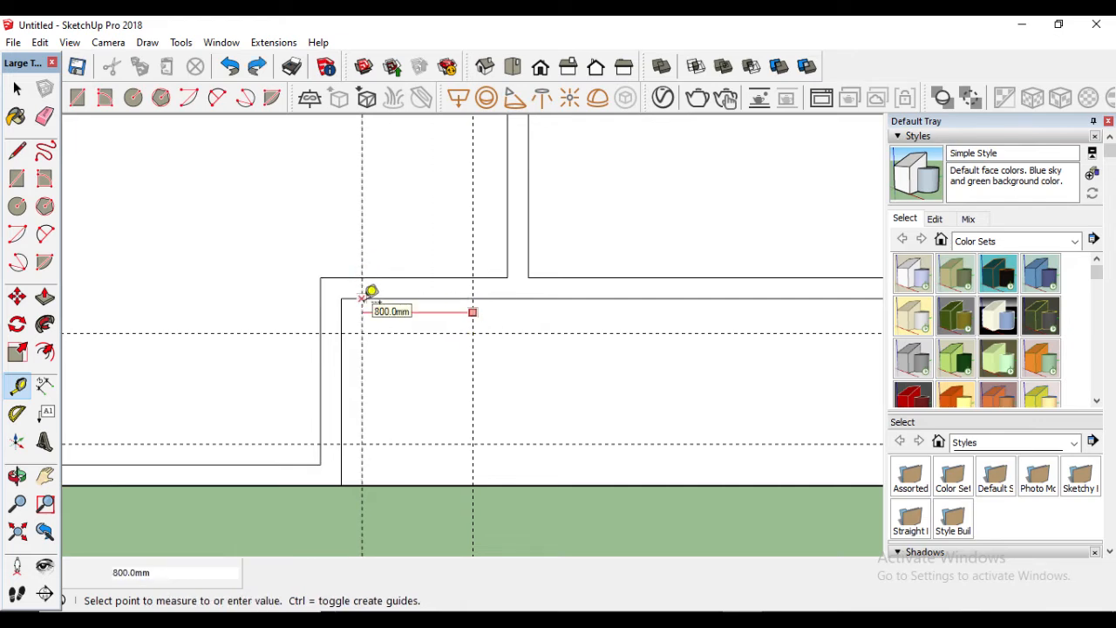
- Try to place a lengthwise guide 50 mm inward from the left guide crossing the small back room's front wall
left_click(363, 299)
scroll(363, 117, "down", 2)
scroll(430, 324, "down", 3)
scroll(398, 180, "up", 4)
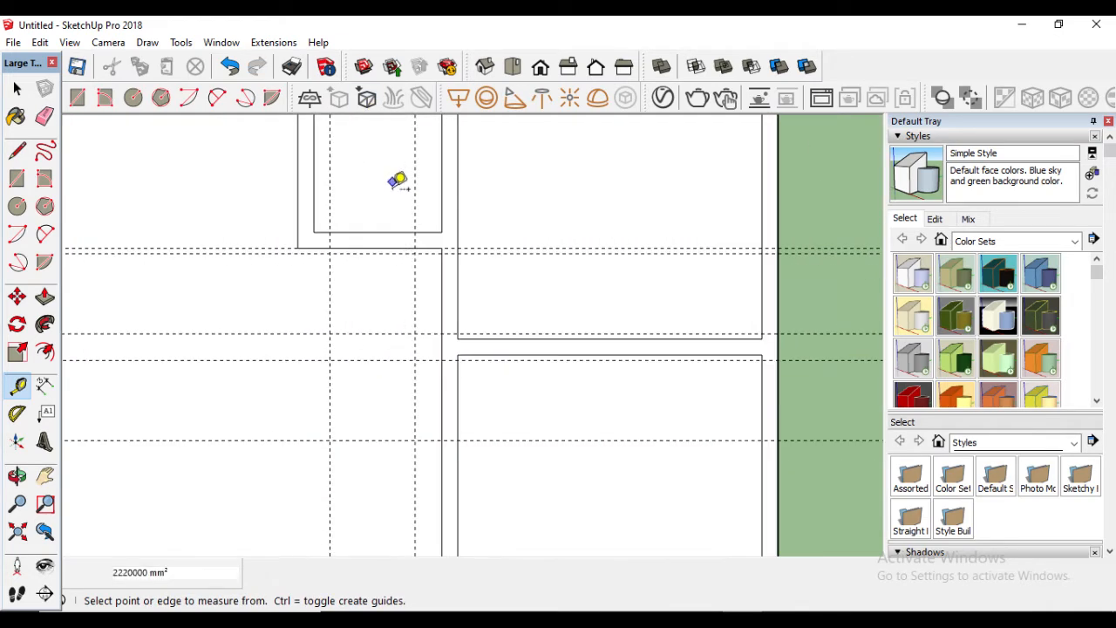
left_click(330, 215)
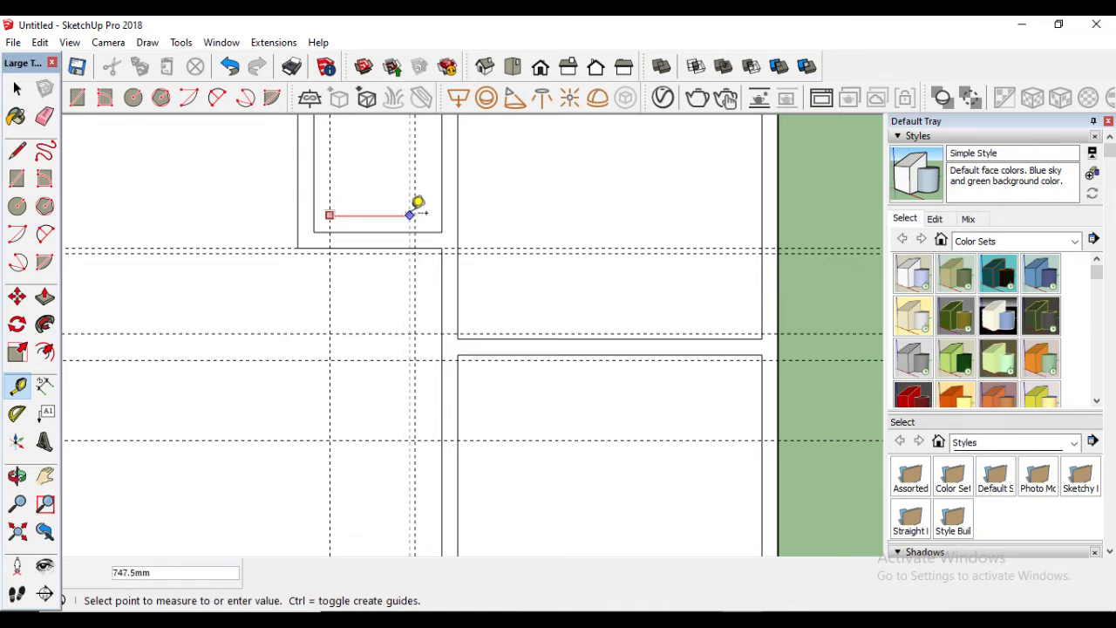
key("Escape")
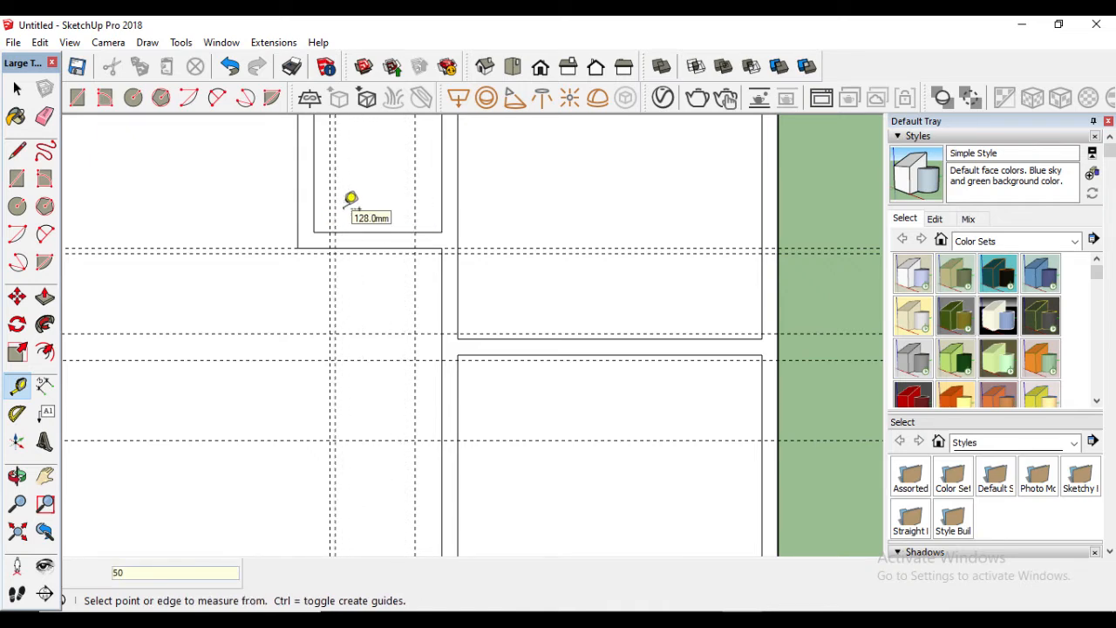
- Place two lengthwise guides at the small back room's front wall, each 100 mm inward from one of the existing pair
left_click(330, 197)
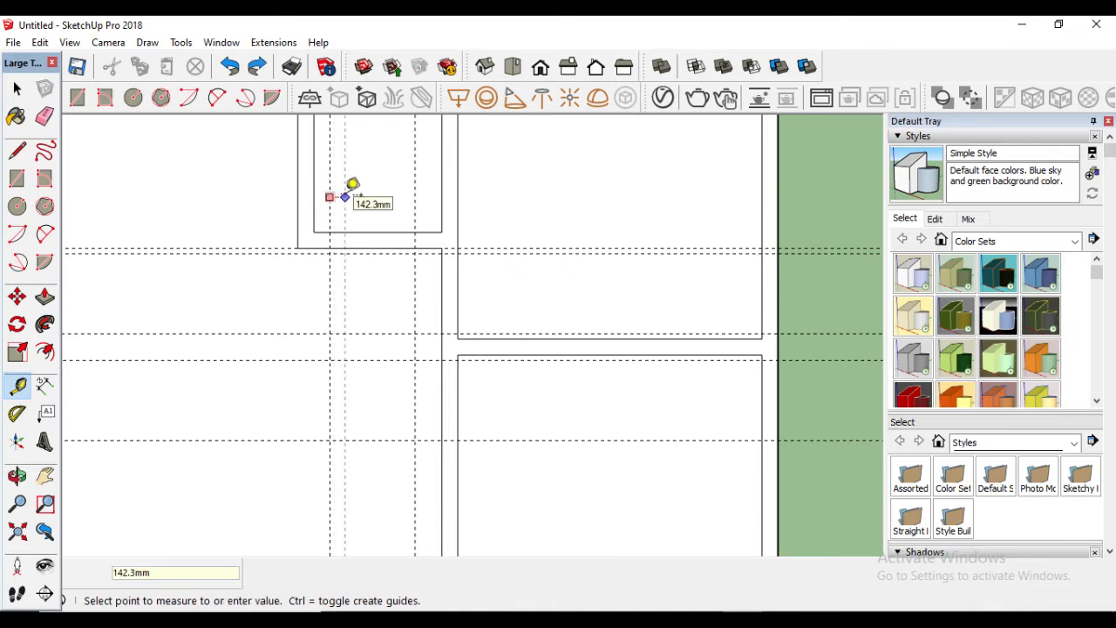
key("Return")
left_click(415, 170)
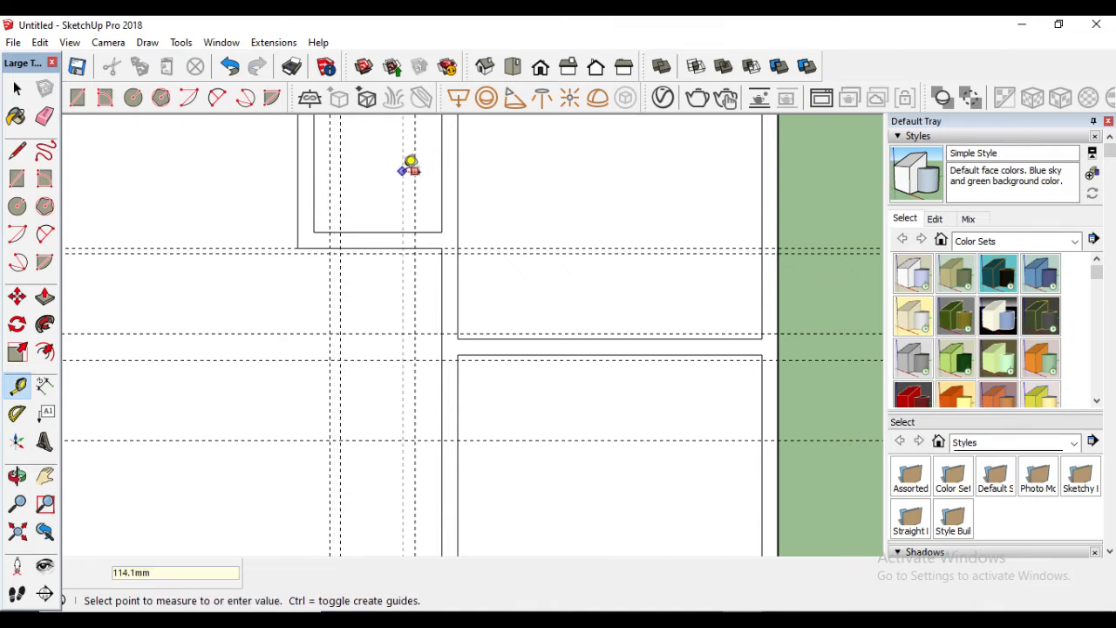
type("100")
key("Return")
- Draw two 150 mm jamb lines across the small back room's front wall and erase the two inner guides
key("l")
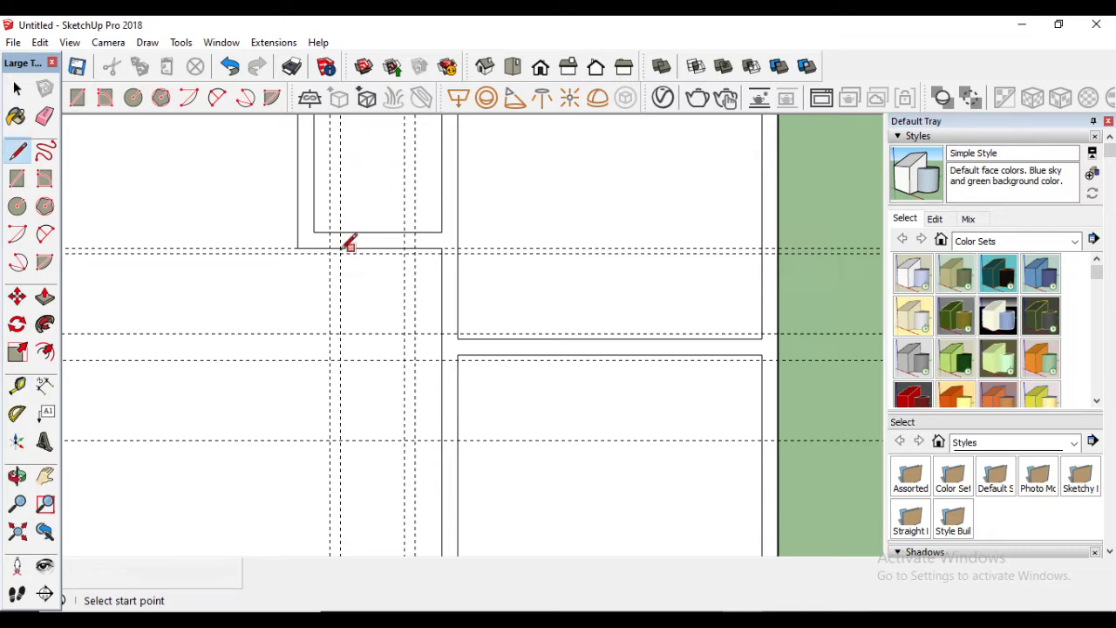
scroll(348, 227, "up", 2)
left_click(344, 223)
left_click(344, 248)
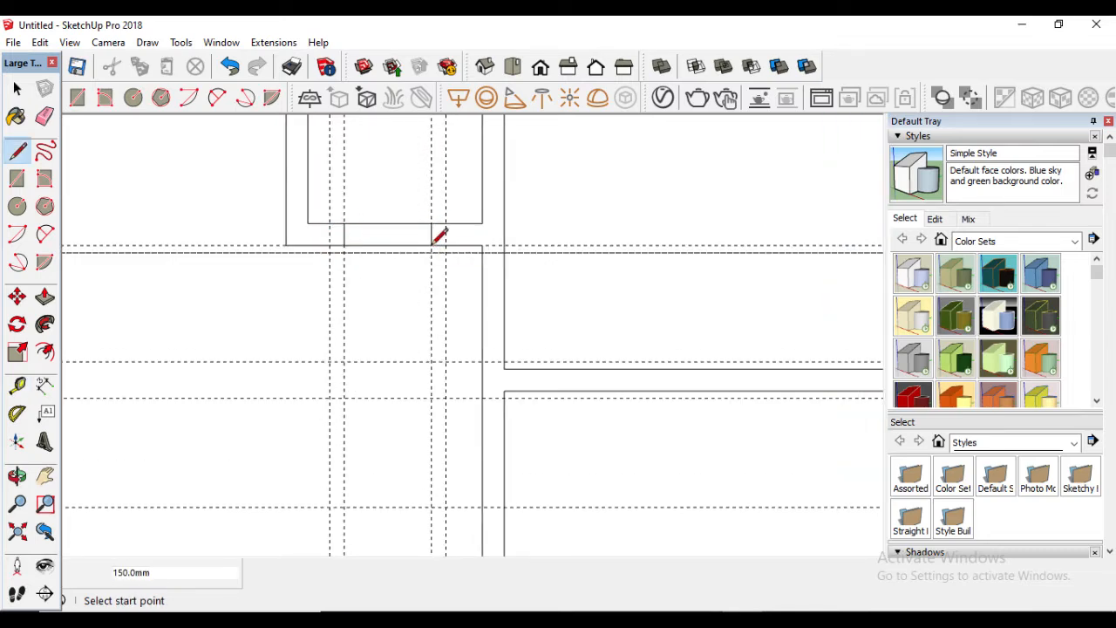
key("e")
scroll(323, 253, "down", 2)
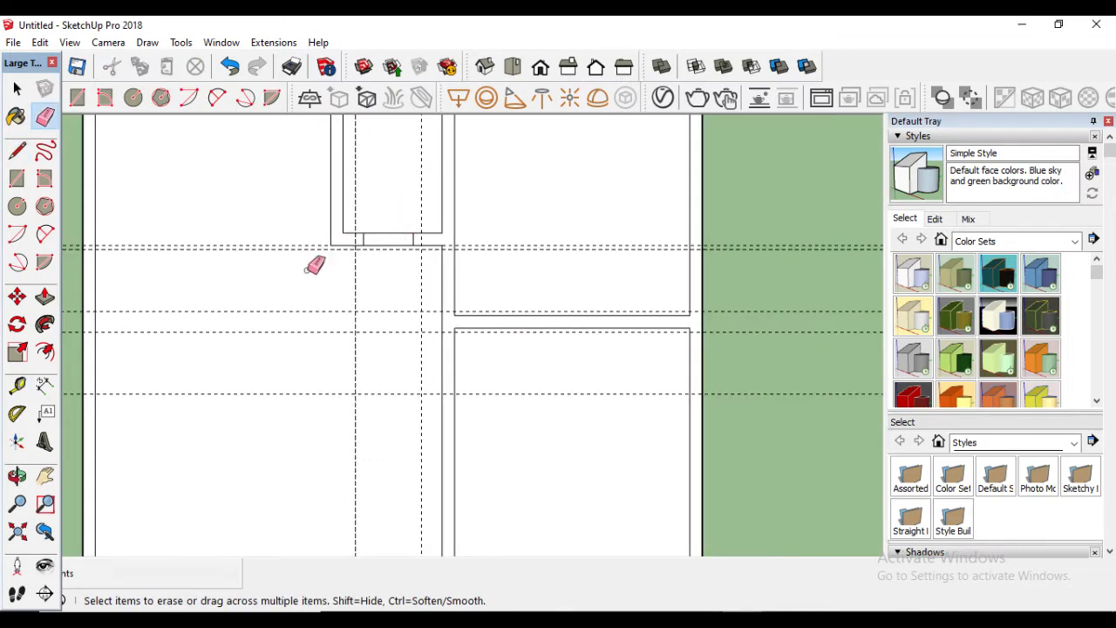
- Draw two 150 mm jamb lines across the long partition at the door guides of the right back room
key("l")
scroll(488, 289, "up", 2)
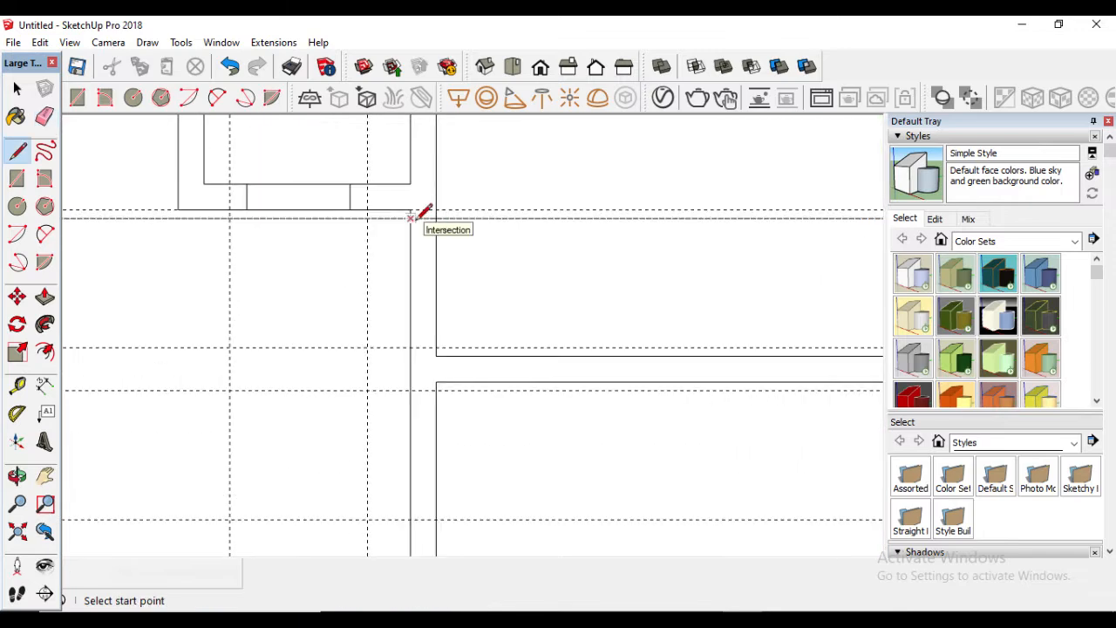
scroll(410, 223, "up", 2)
left_click(414, 212)
left_click(453, 212)
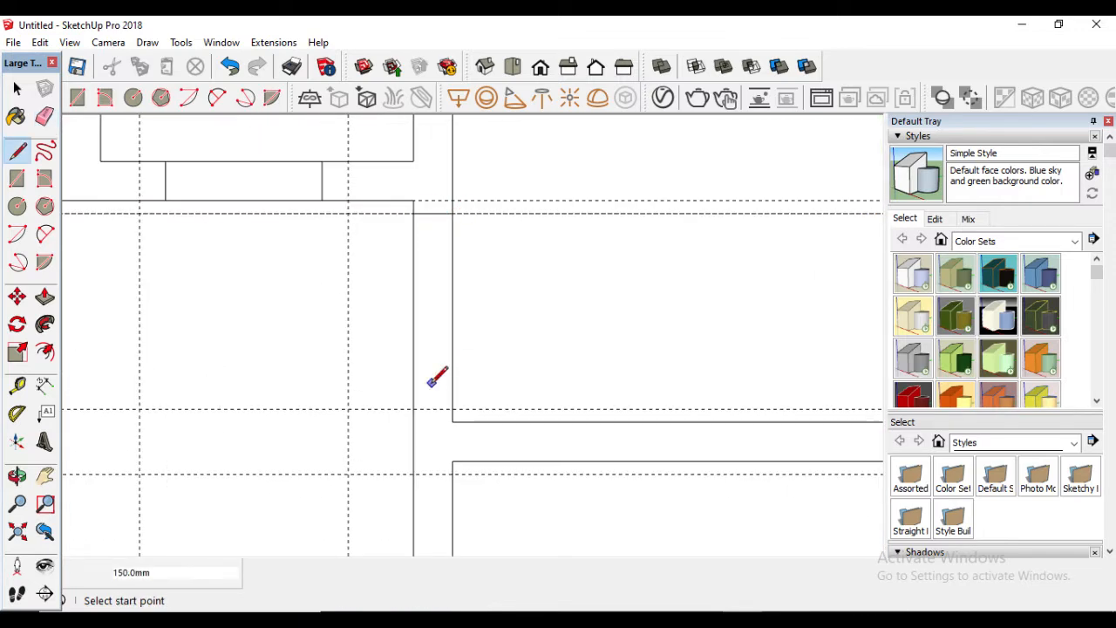
left_click(414, 408)
left_click(453, 408)
- Draw two 150 mm jamb lines across the long partition at the door guides of the right front room
scroll(450, 406, "up", 3)
left_click(441, 394)
left_click(397, 394)
scroll(395, 394, "down", 5)
scroll(420, 510, "up", 1)
left_click(418, 517)
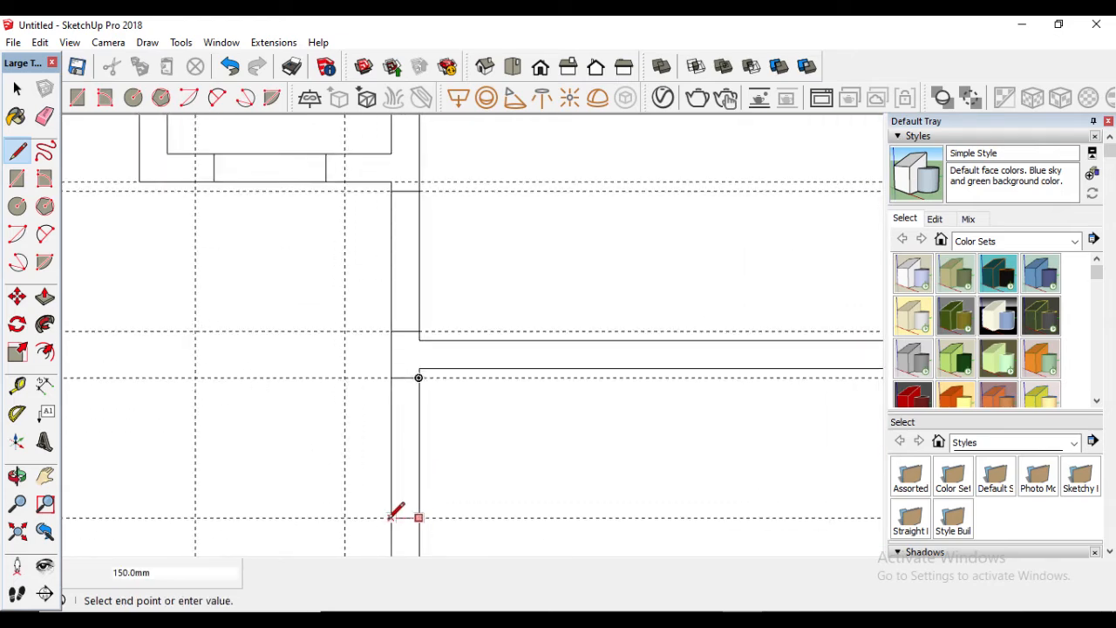
left_click(391, 517)
- Draw two jamb lines across the recessed front wall where the two lengthwise guides cross it
scroll(487, 362, "down", 4)
scroll(487, 361, "down", 3)
scroll(461, 468, "up", 6)
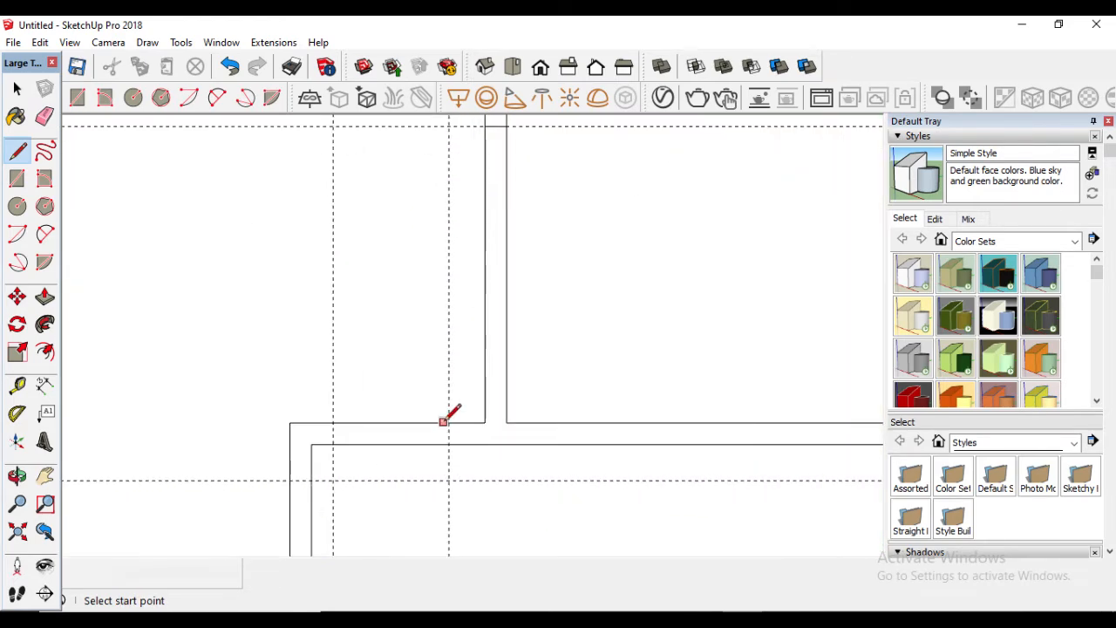
left_click(450, 423)
left_click(449, 444)
left_click(333, 423)
left_click(333, 444)
- Draw two 150 mm jamb lines across the short porch wall at its two cross guides
scroll(410, 384, "down", 3)
scroll(364, 501, "up", 3)
scroll(355, 488, "up", 1)
left_click(354, 504)
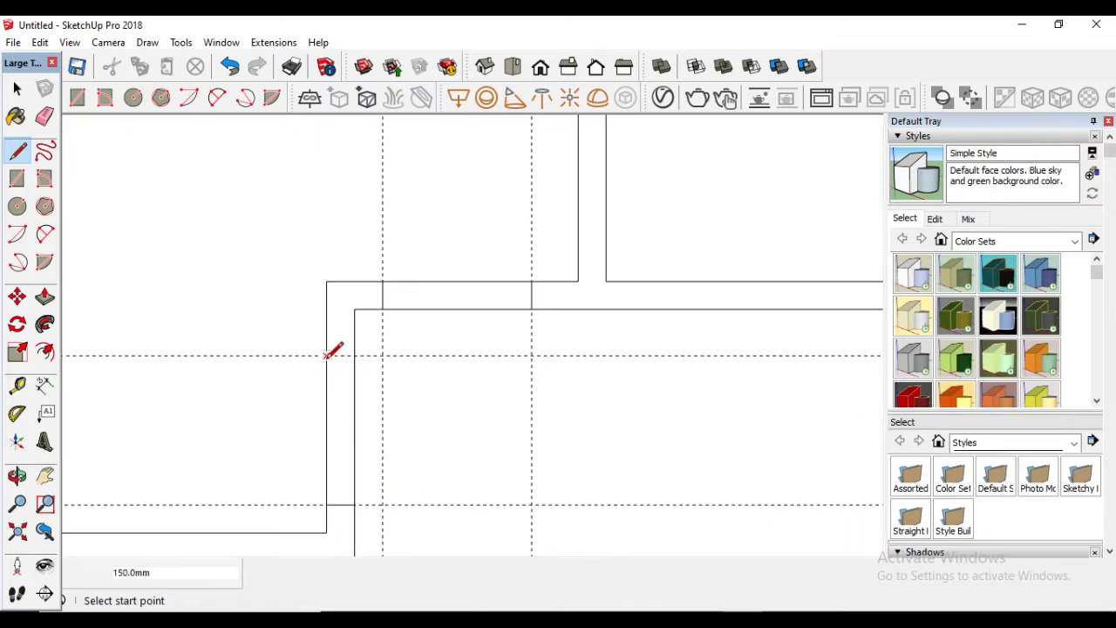
left_click(354, 355)
- Erase all remaining door guides from the floor plan
scroll(359, 356, "down", 6)
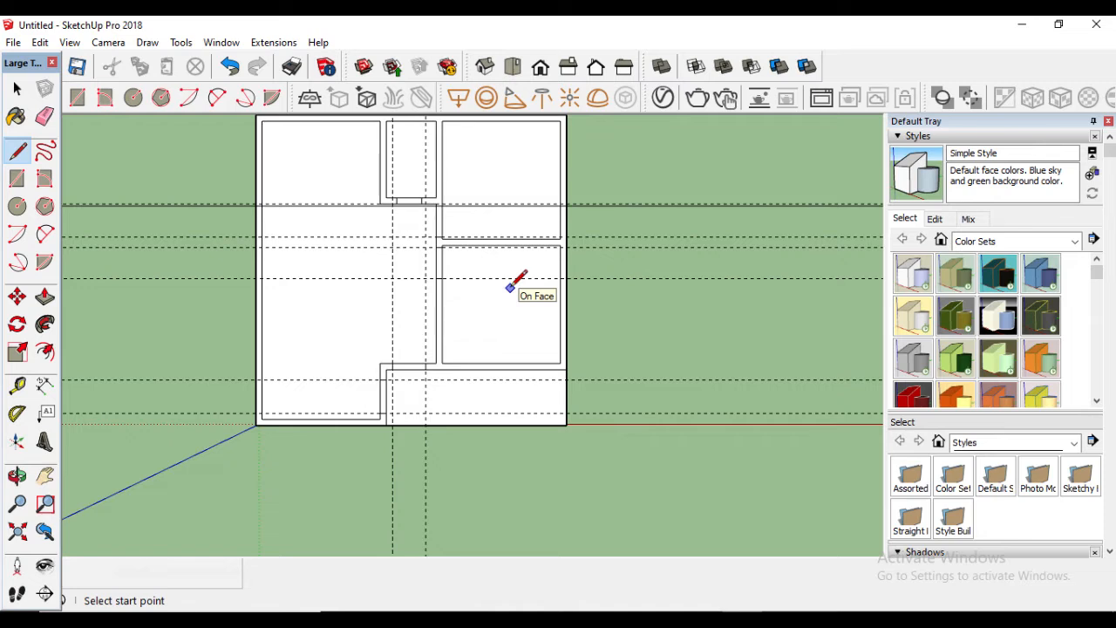
key("e")
mouse_move(616, 420)
left_mouse_down()
mouse_move(626, 197)
mouse_move(377, 485)
left_mouse_up()
scroll(438, 460, "down", 3)
scroll(406, 325, "up", 4)
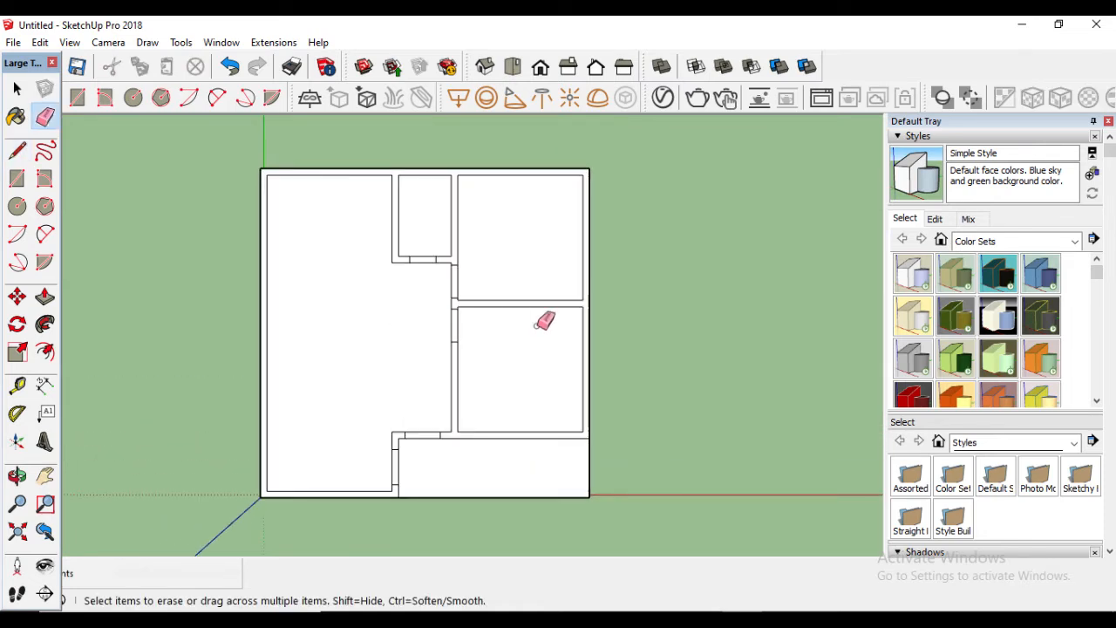
scroll(489, 307, "up", 3)
scroll(528, 314, "down", 4)
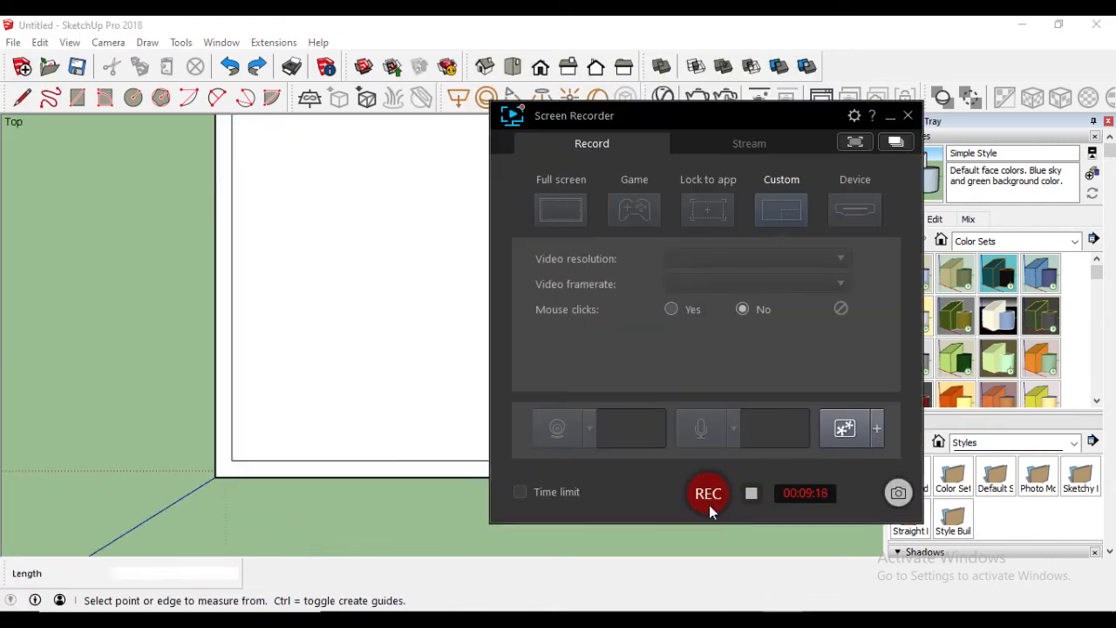
left_click(709, 505)
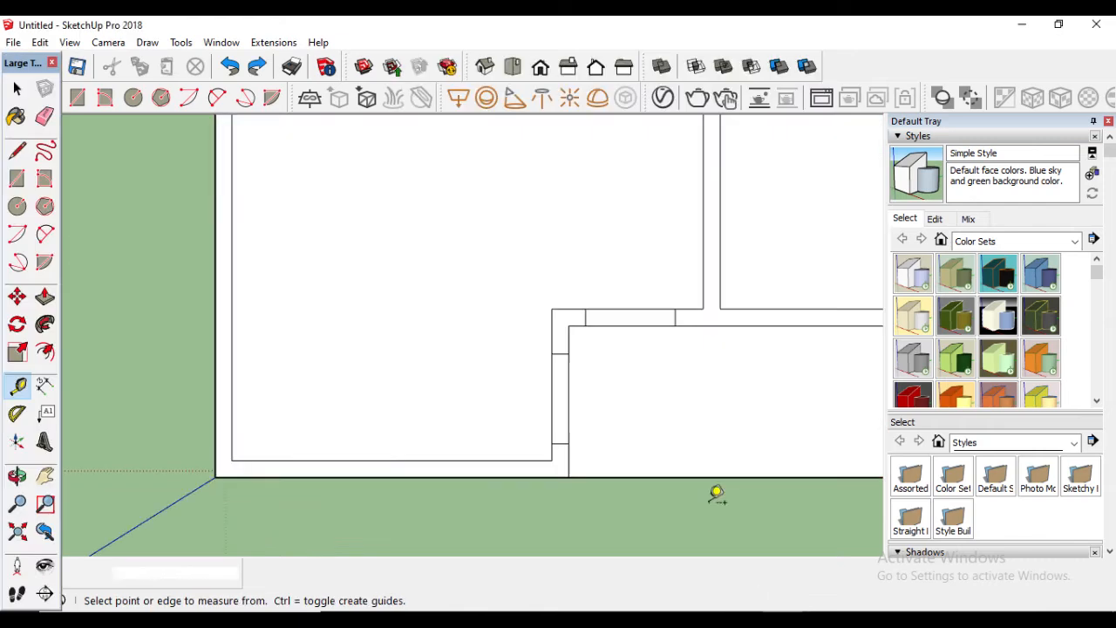
- Place a lengthwise guide 825 mm from the large room's left inner wall line and another 1350 mm further right
left_click(231, 412)
type("825")
key("Return")
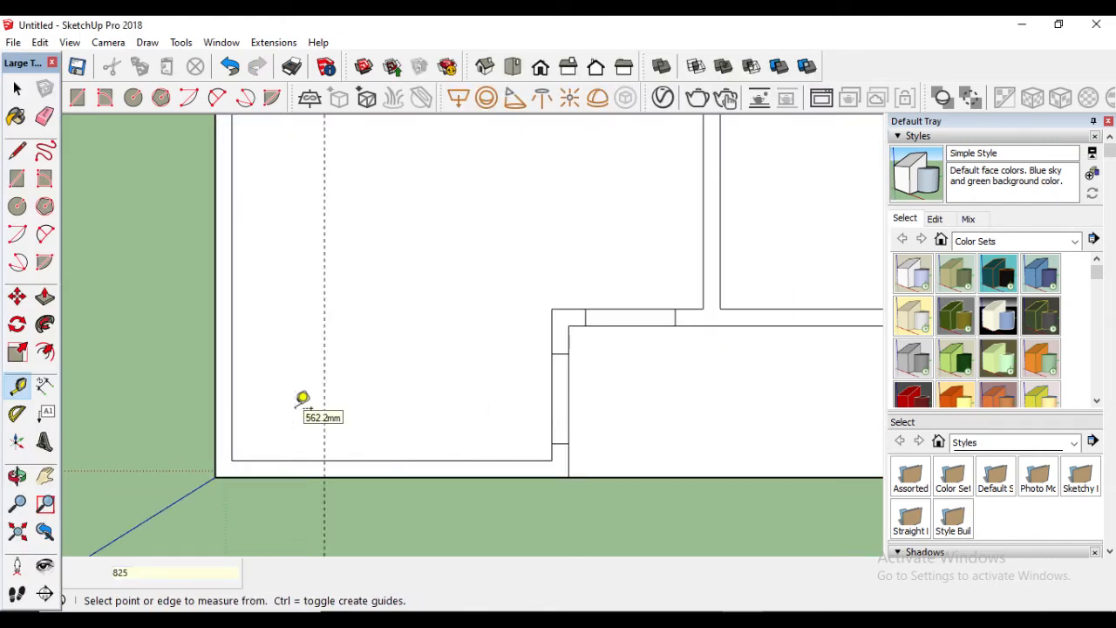
left_click(325, 402)
type("135")
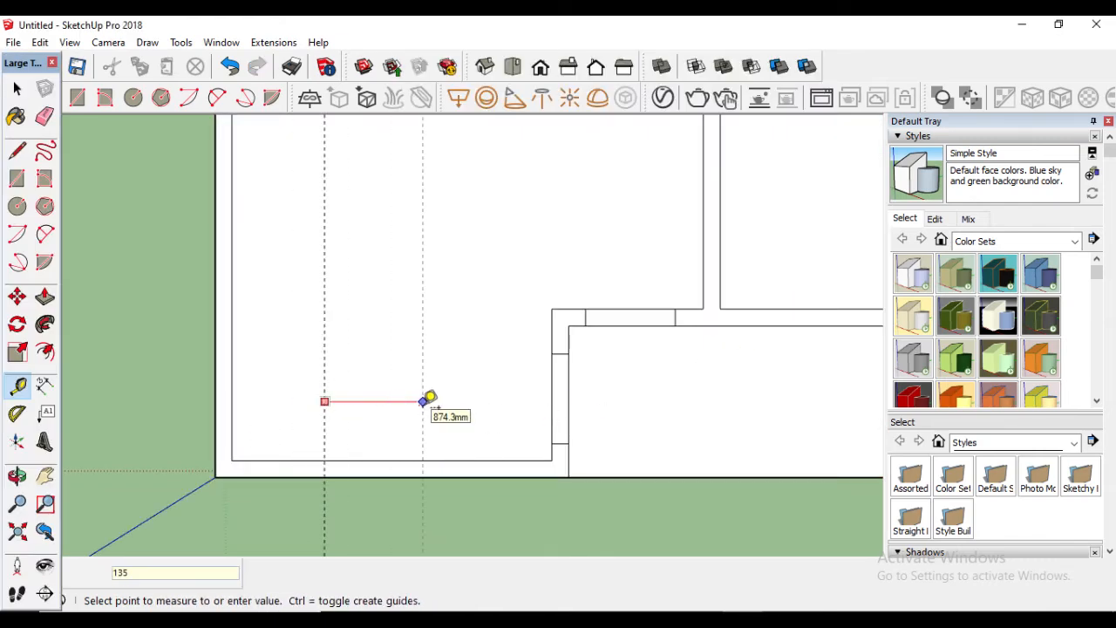
type("0")
key("Return")
- Place a cross guide 1000 mm behind the right front room's inner front wall line and another about 900 mm further back
scroll(384, 395, "down", 5)
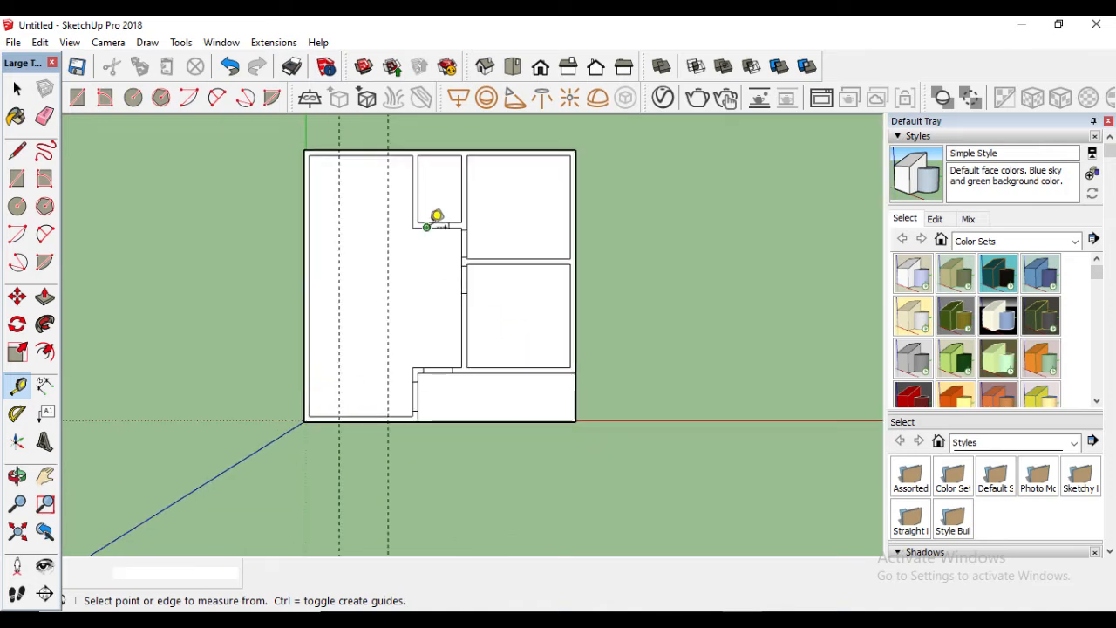
scroll(580, 355, "up", 2)
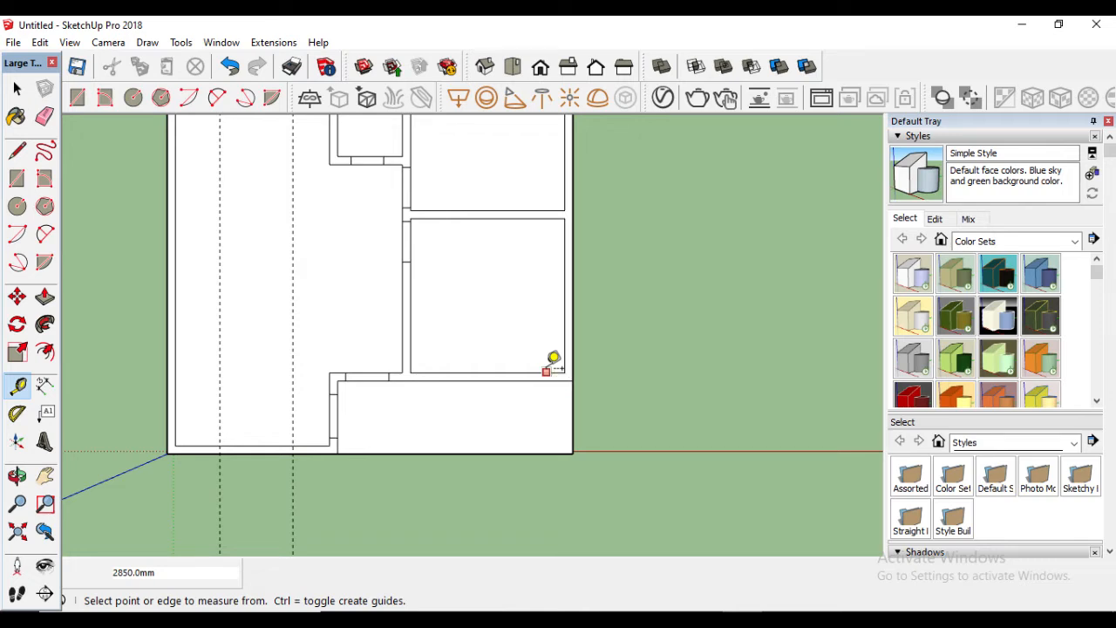
left_click(547, 372)
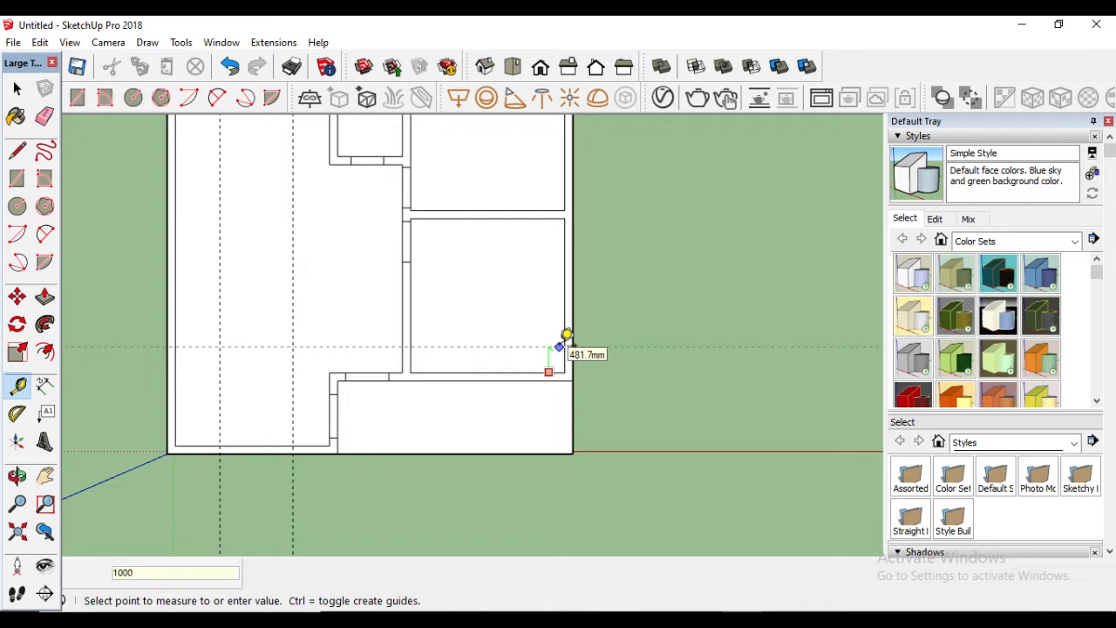
type("1000")
key("Return")
left_click(546, 318)
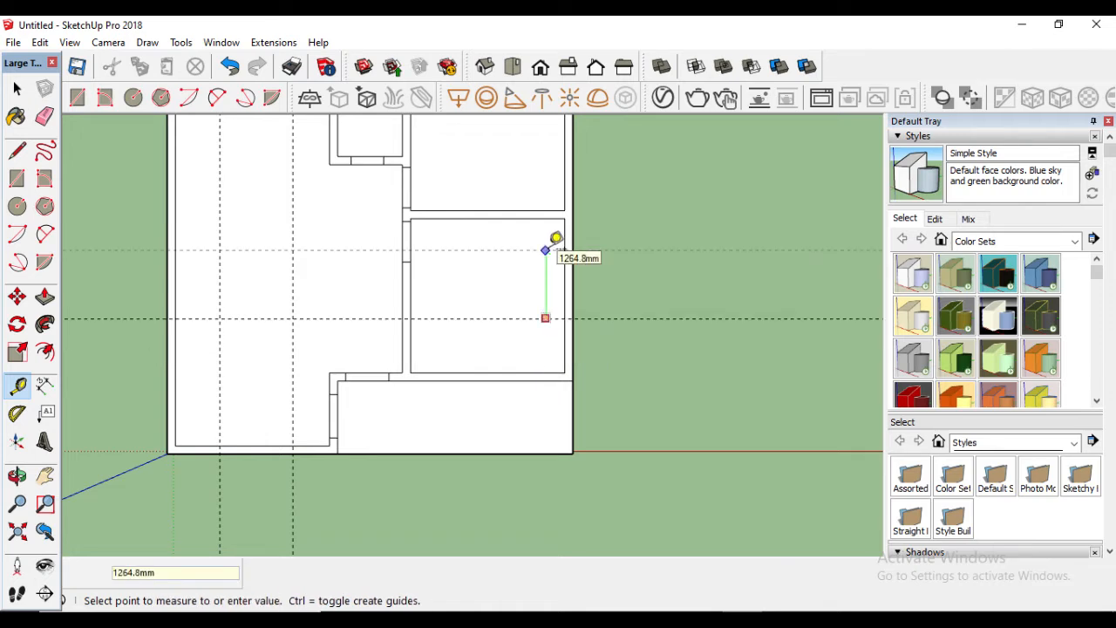
key("Return")
- Place a cross guide 1000 mm behind the right back room's inner front wall line and another 900 mm further back
scroll(491, 259, "down", 1)
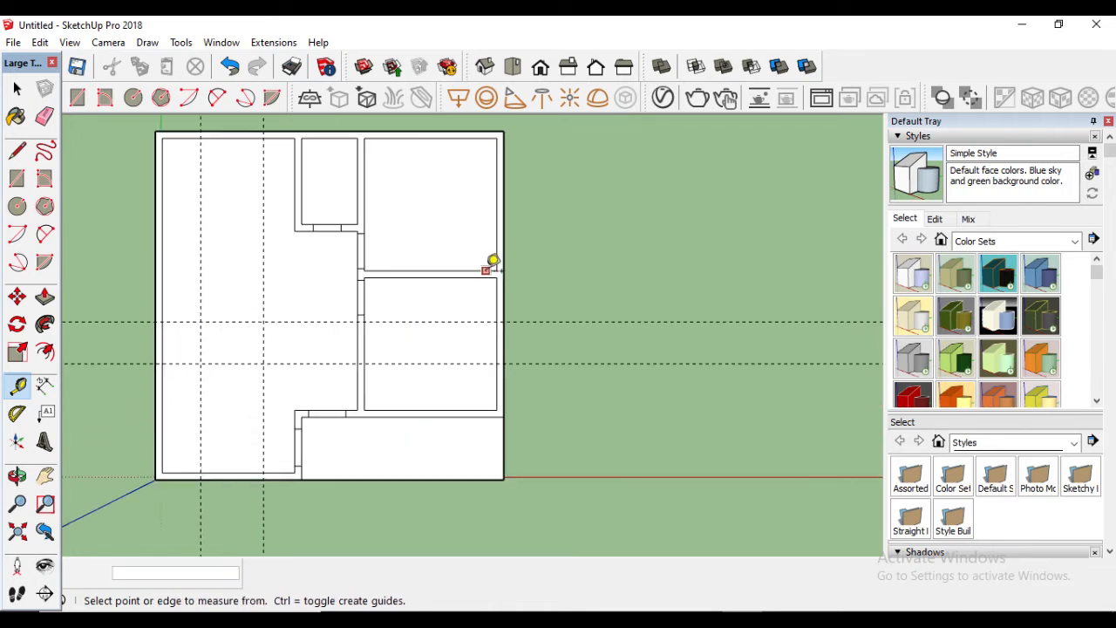
left_click(485, 271)
type("1000")
key("Return")
left_click(480, 224)
type("900")
key("Return")
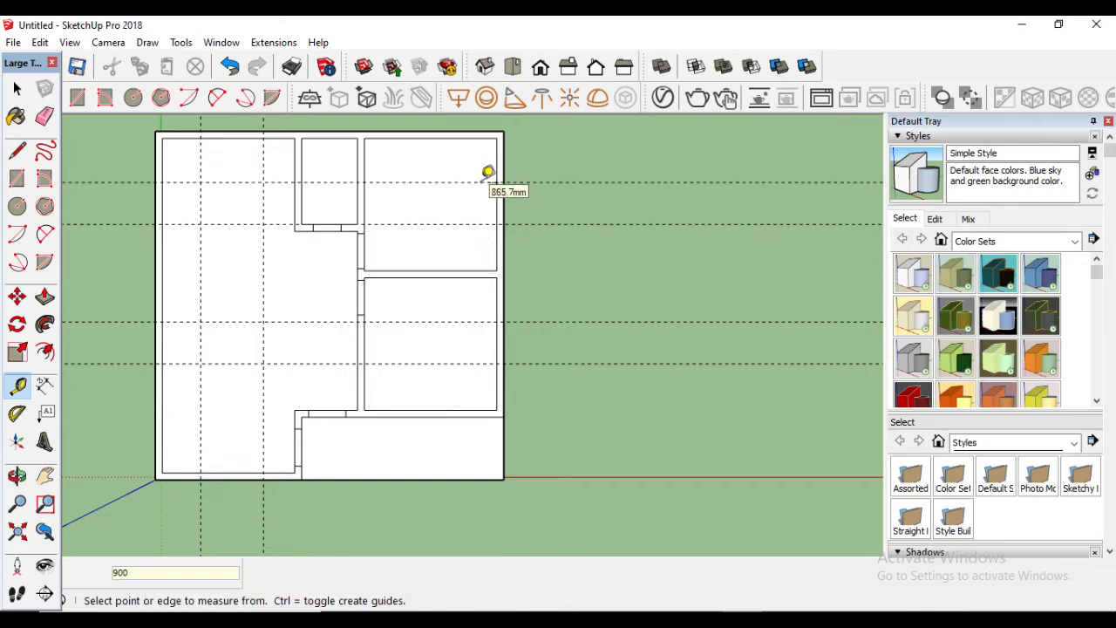
- Place a lengthwise guide 350 mm left of the small back room's right wall and another 450 mm further left
scroll(454, 174, "down", 2)
scroll(404, 170, "up", 6)
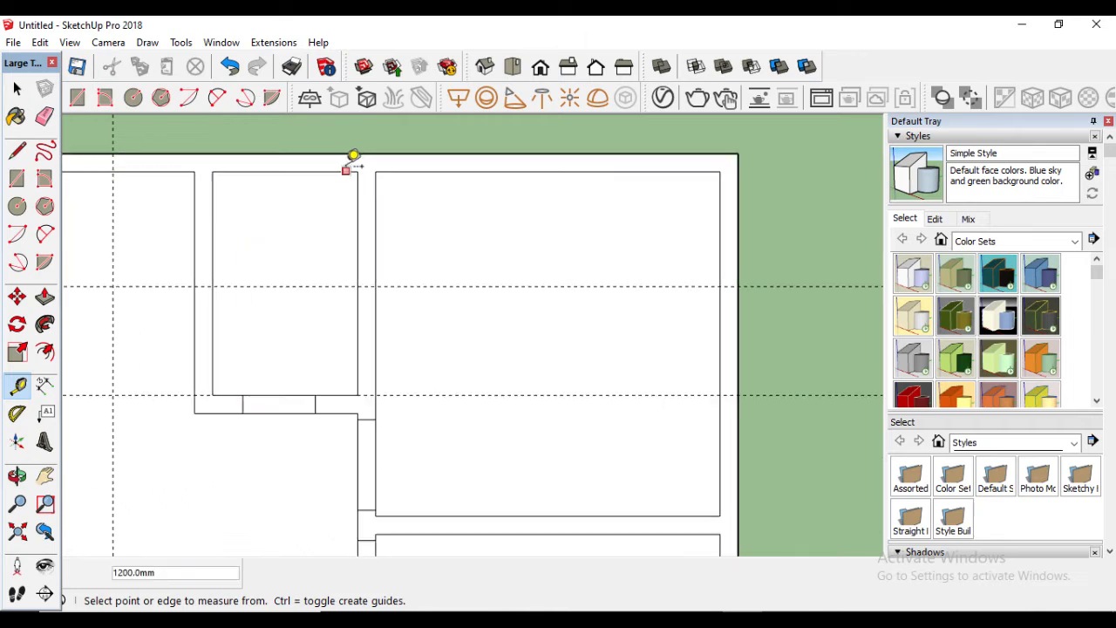
left_click(363, 178)
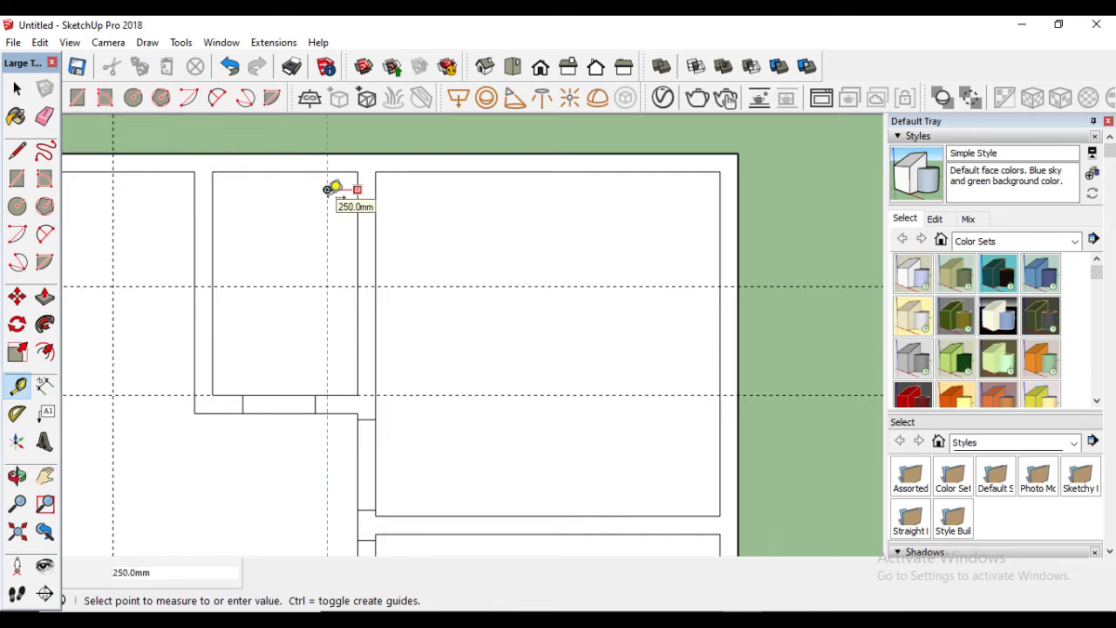
type("350")
key("Return")
left_click(315, 199)
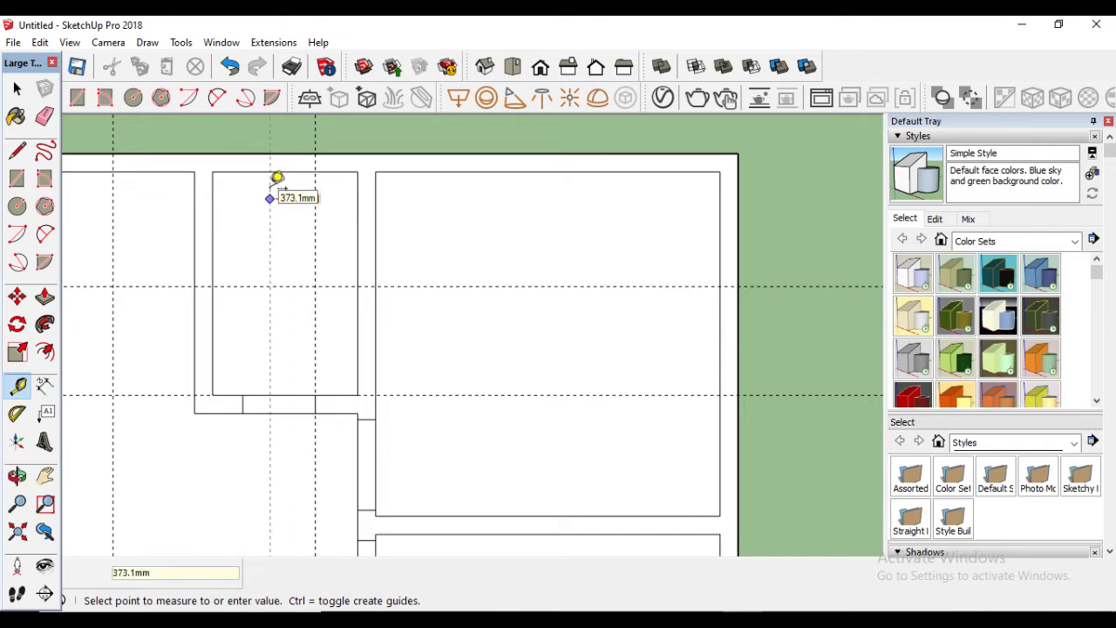
type("450")
key("Return")
- Draw two window jamb lines across the right outer wall at the front room's cross guides
scroll(277, 178, "down", 5)
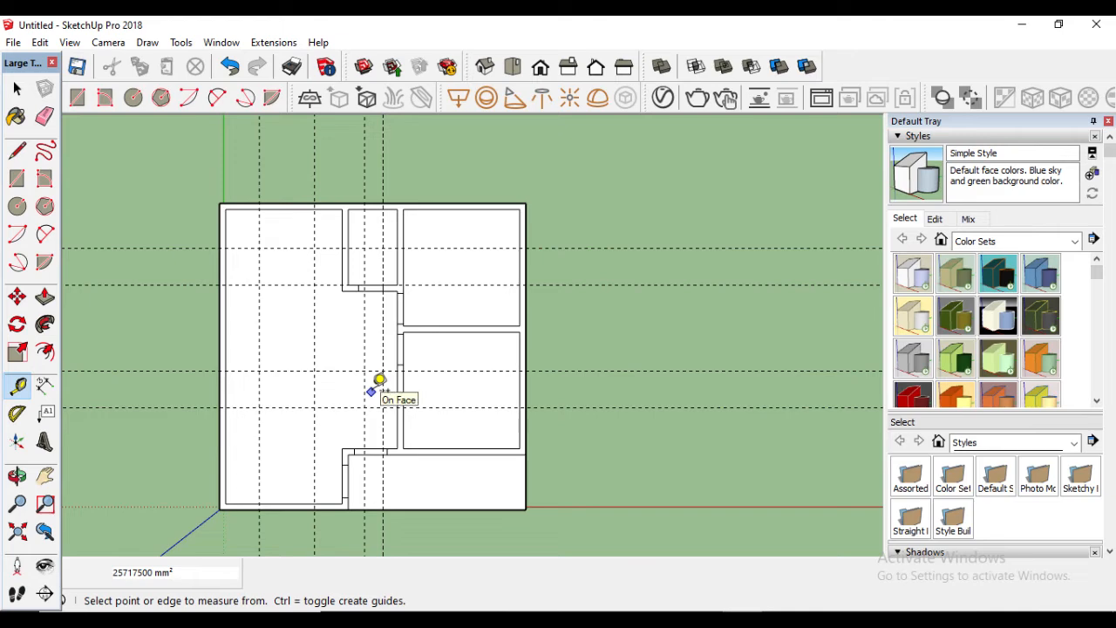
key("l")
scroll(523, 400, "up", 4)
left_click(534, 406)
left_click(553, 406)
left_click(534, 291)
left_click(553, 291)
- Draw two window jamb lines across the right outer wall at the back room's cross guides
scroll(485, 422, "down", 5)
scroll(496, 282, "up", 5)
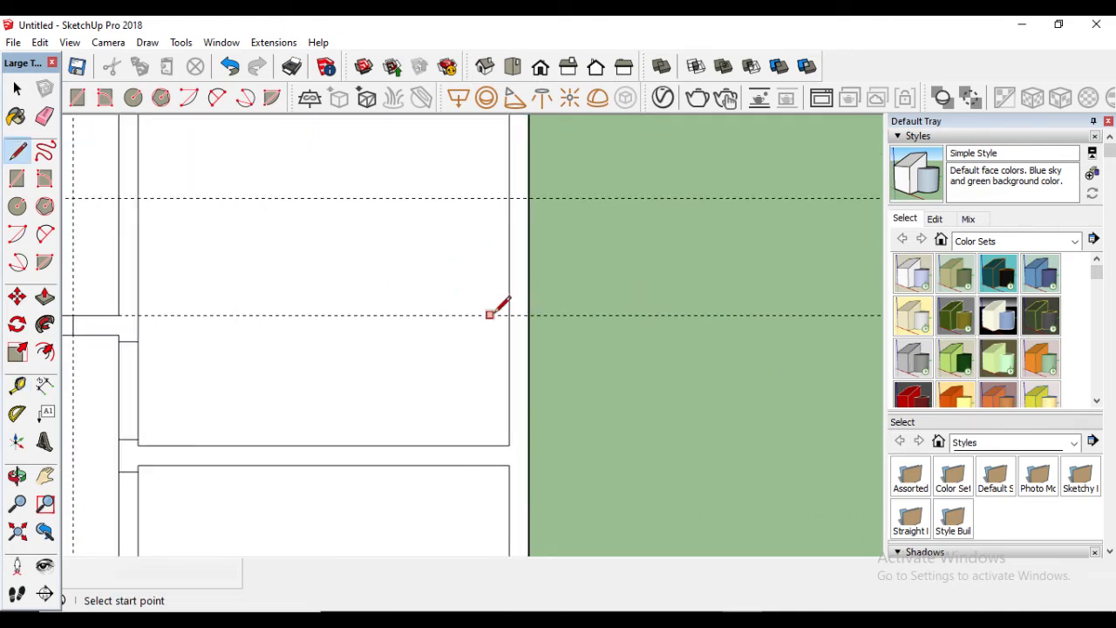
left_click(509, 315)
left_click(529, 314)
left_click(510, 198)
left_click(529, 198)
- Draw two 150 mm window jamb lines across the rear outer wall at the small back room's lengthwise guides
scroll(548, 287, "down", 5)
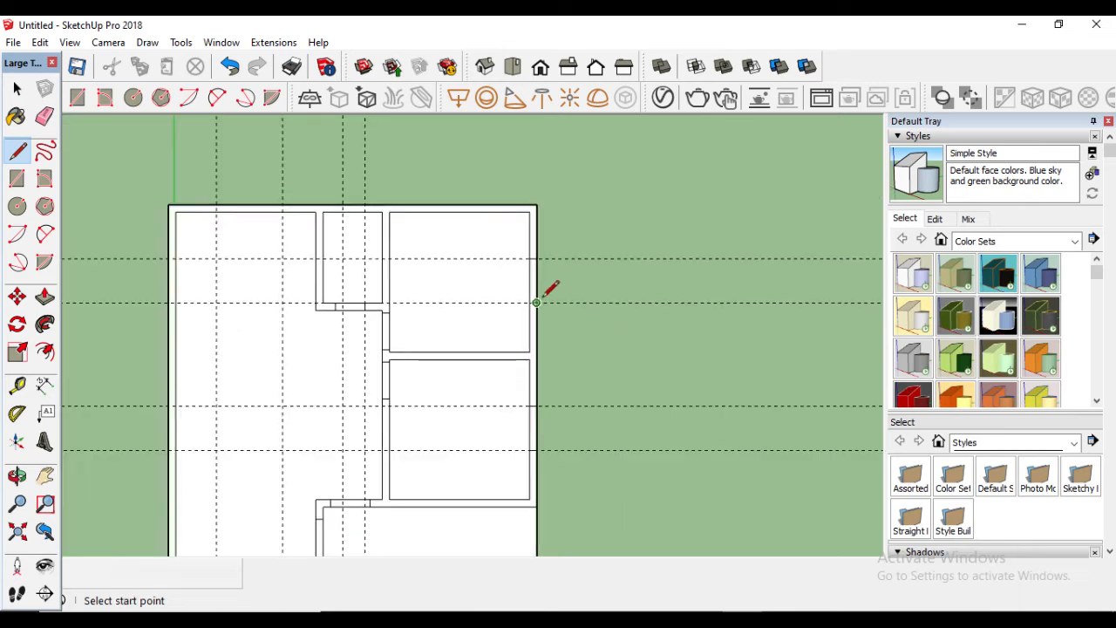
scroll(369, 204, "up", 5)
left_click(376, 202)
left_click(323, 198)
left_click(313, 201)
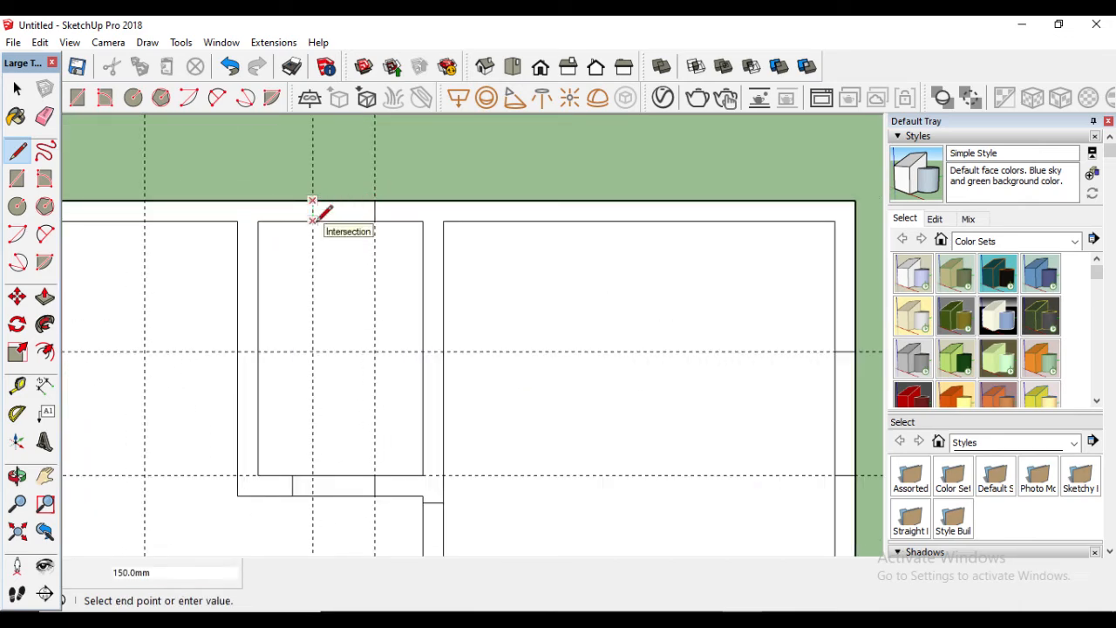
left_click(313, 221)
- Draw two window jamb lines across the large room's front outer wall at its two lengthwise guides
scroll(443, 217, "down", 5)
scroll(342, 380, "down", 1)
scroll(342, 523, "up", 6)
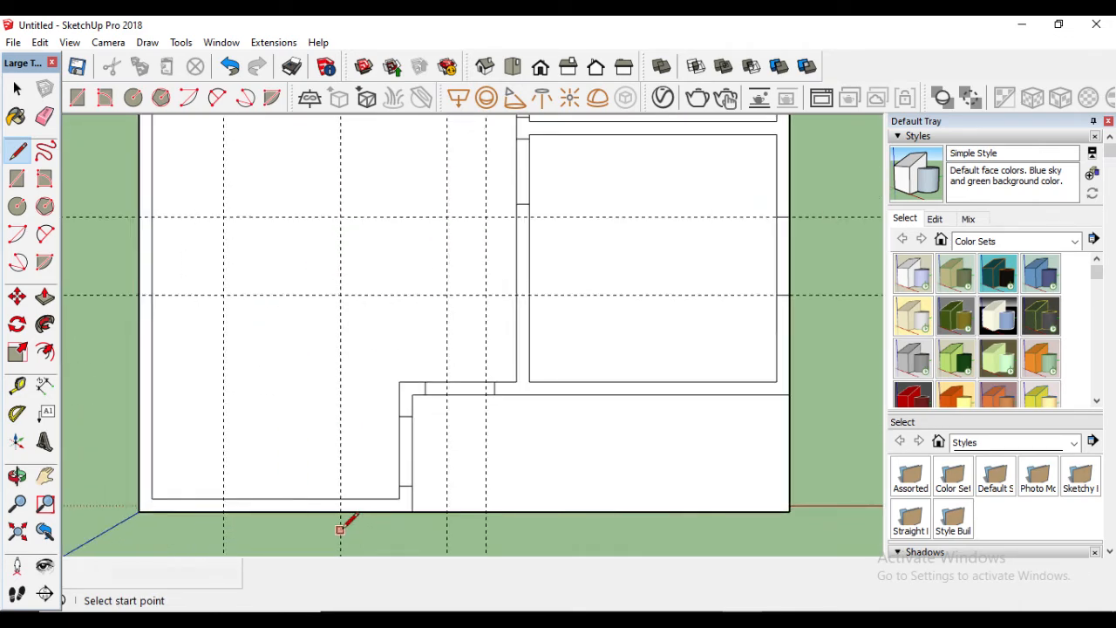
left_click(340, 507)
left_click(341, 490)
left_click(188, 489)
left_click(188, 507)
scroll(347, 431, "down", 6)
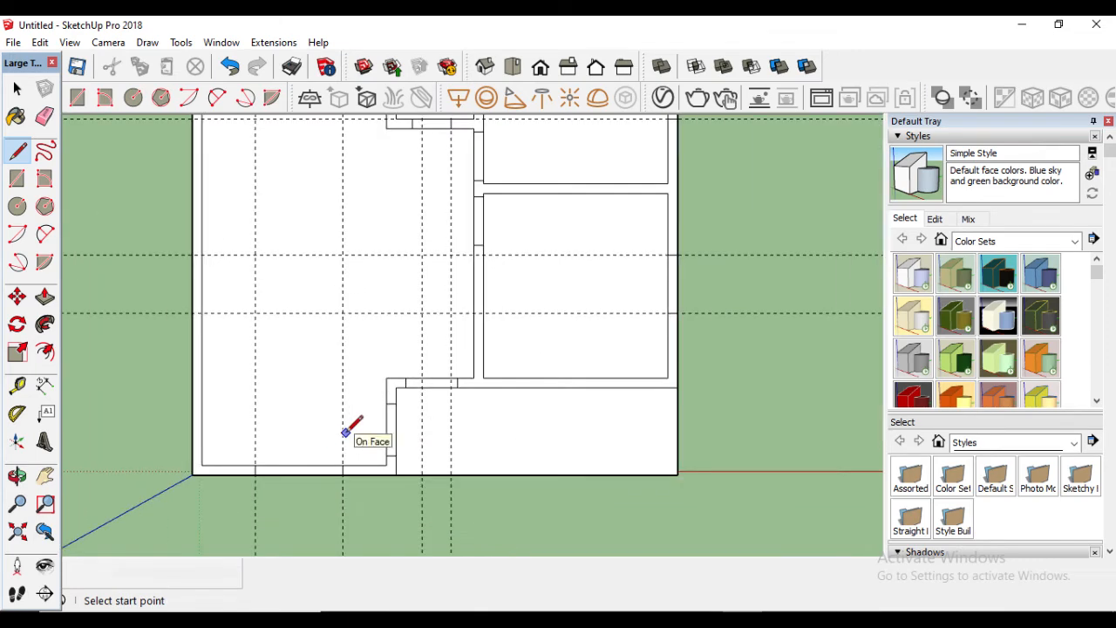
scroll(524, 365, "up", 2)
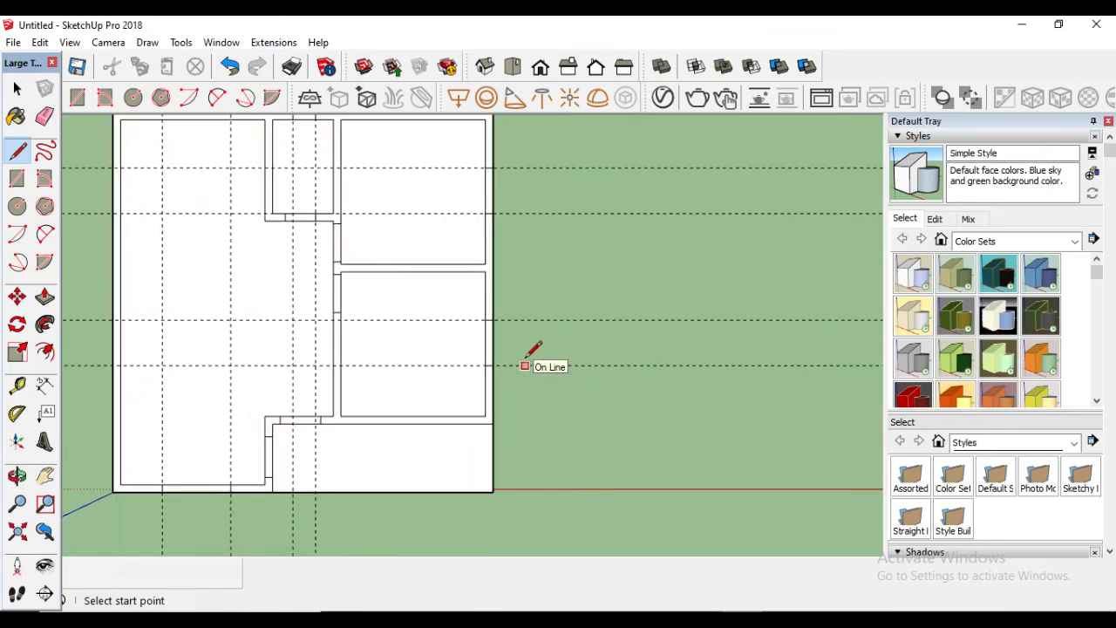
- Place a guide 450 mm inside the window guides of the front and back rooms along the right outer wall
key("t")
left_click(518, 366)
type("450")
key("Return")
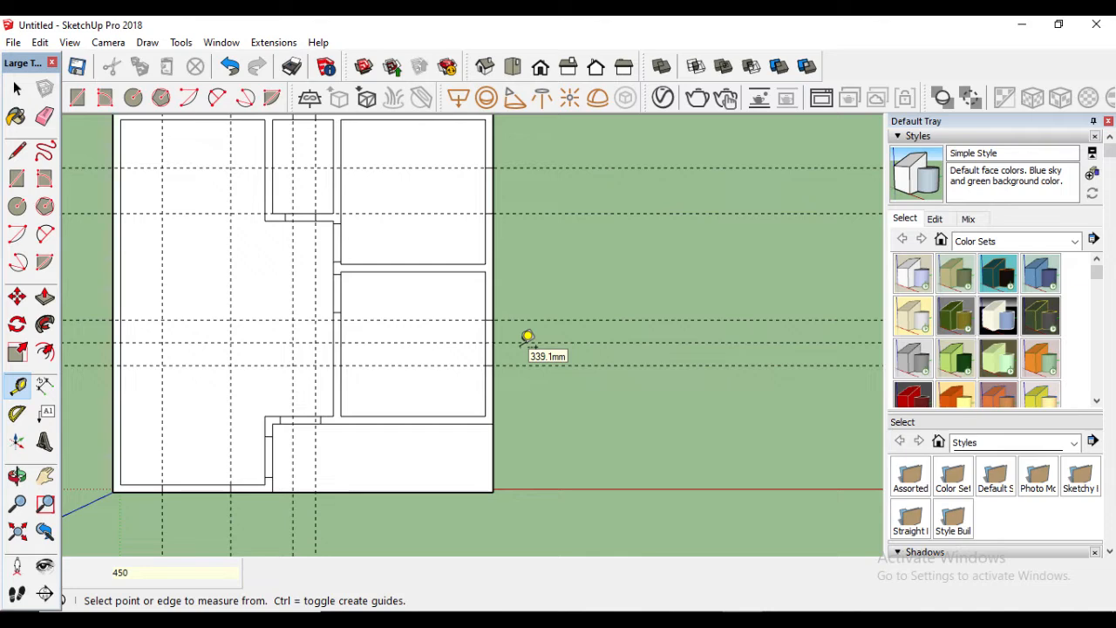
scroll(518, 349, "down", 4)
scroll(518, 278, "up", 3)
left_click(517, 280)
type("450")
key("Return")
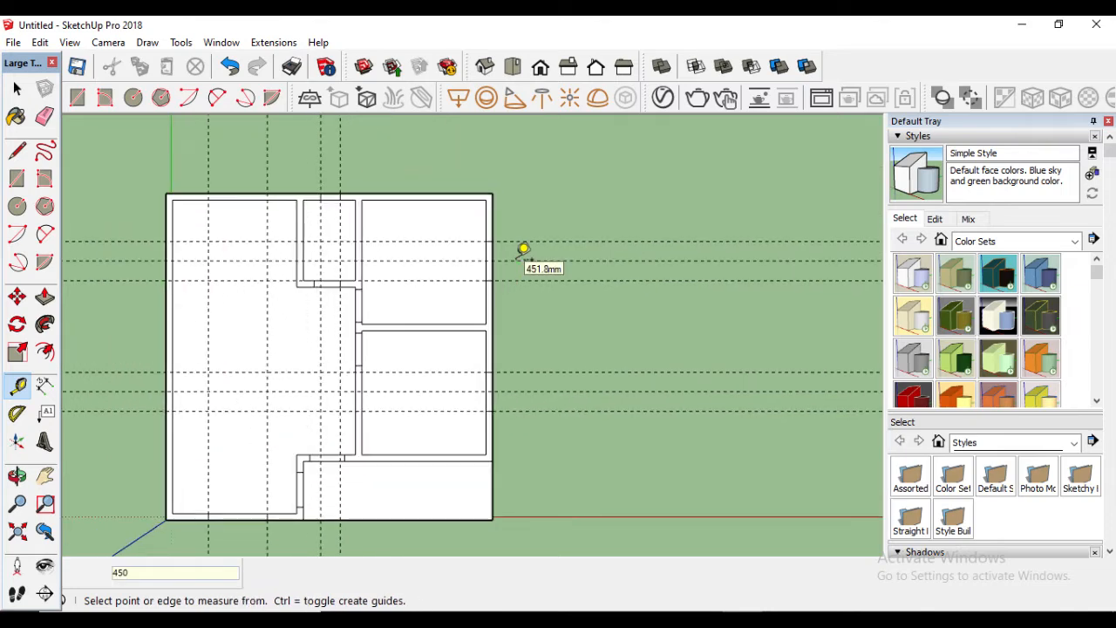
- Place two more lengthwise guides between the large room's front window guides, each offset 450 mm from its neighbour
scroll(518, 261, "down", 3)
scroll(374, 504, "up", 2)
left_click(369, 375)
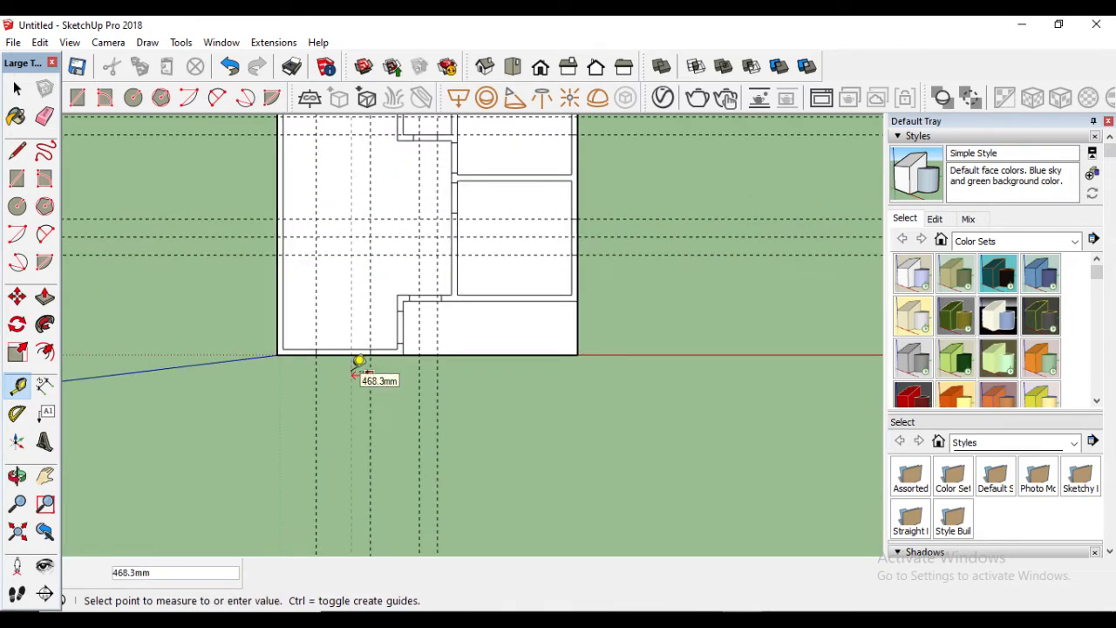
type("450")
key("Return")
left_click(356, 370)
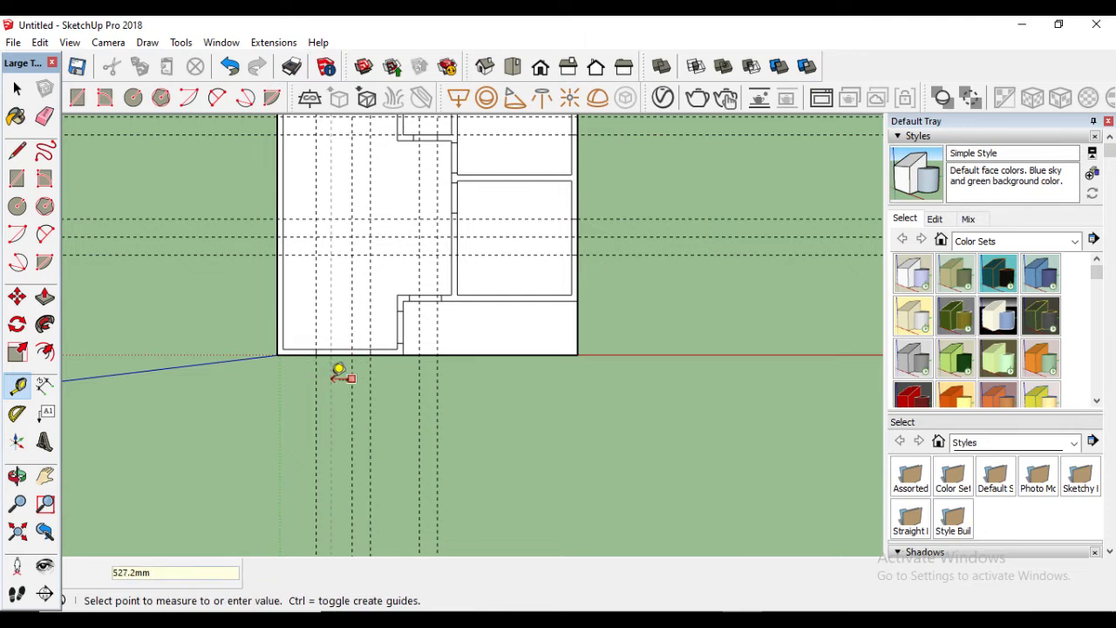
type("450")
key("Return")
- Draw a dividing line across the right outer wall at the middle guide of each of its two windows
scroll(369, 348, "down", 3)
scroll(518, 306, "up", 2)
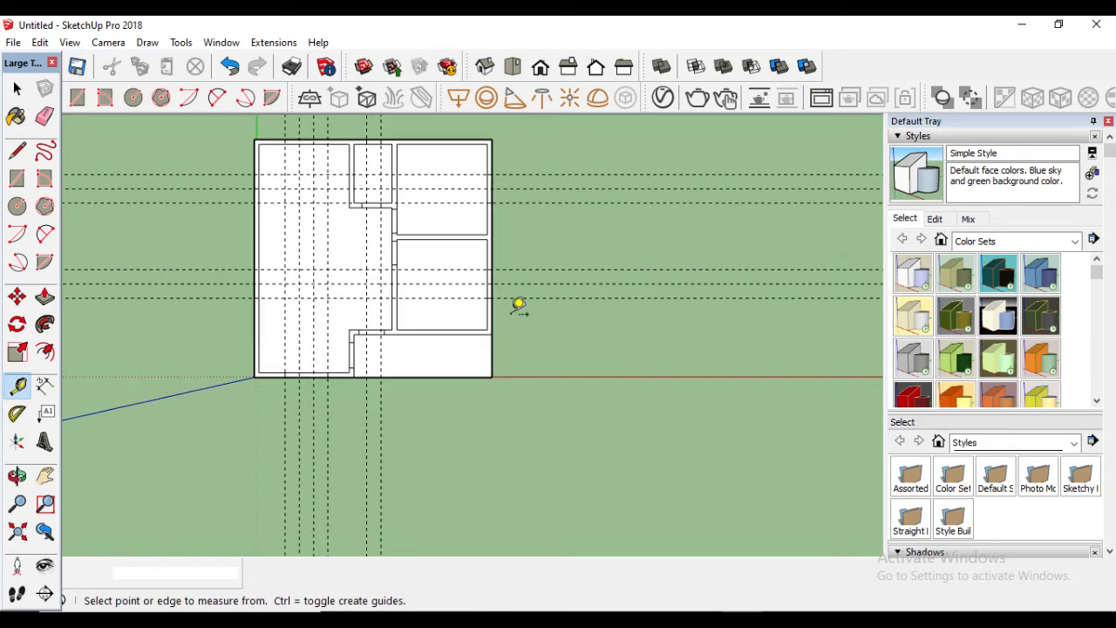
scroll(499, 269, "up", 4)
left_click(474, 305)
left_click(484, 305)
scroll(461, 361, "down", 2)
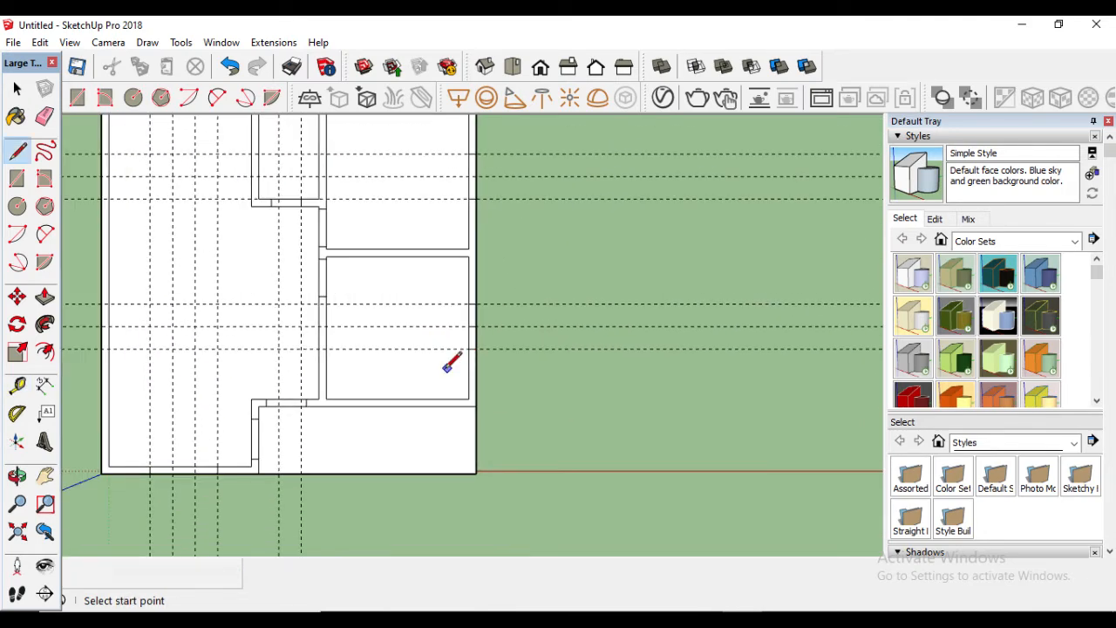
left_click(471, 173)
- Draw two dividing lines across the large room's front outer wall at its two inner lengthwise guides
scroll(356, 349, "down", 3)
scroll(291, 355, "up", 4)
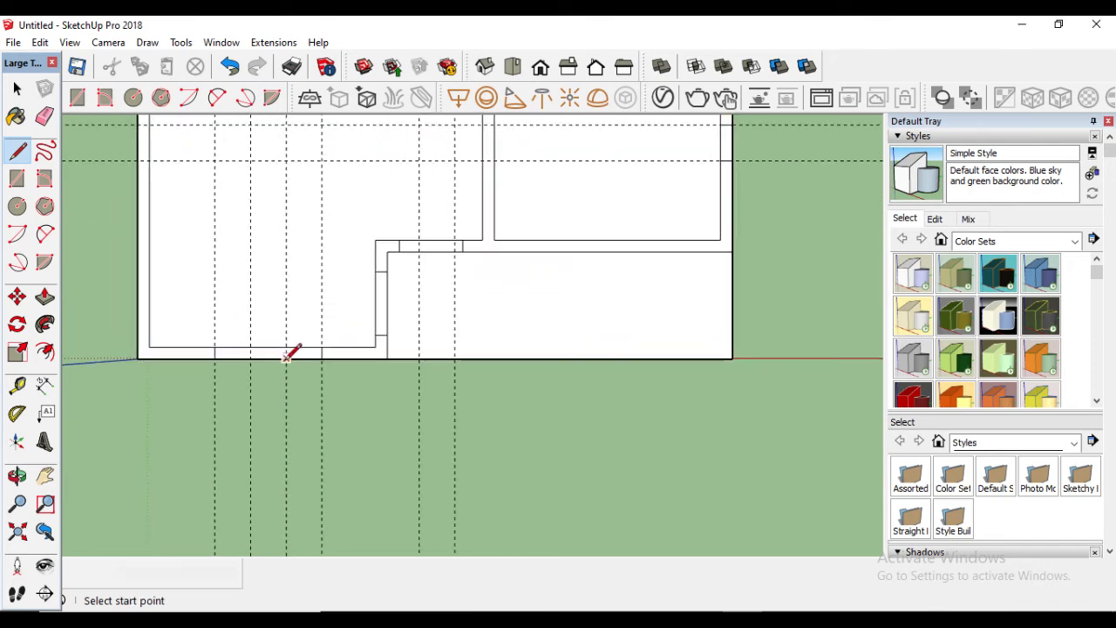
left_click(286, 348)
left_click(250, 347)
left_click(250, 358)
- Draw four 150 mm window lines across the large room's rear outer wall at its four lengthwise guides
scroll(319, 369, "down", 5)
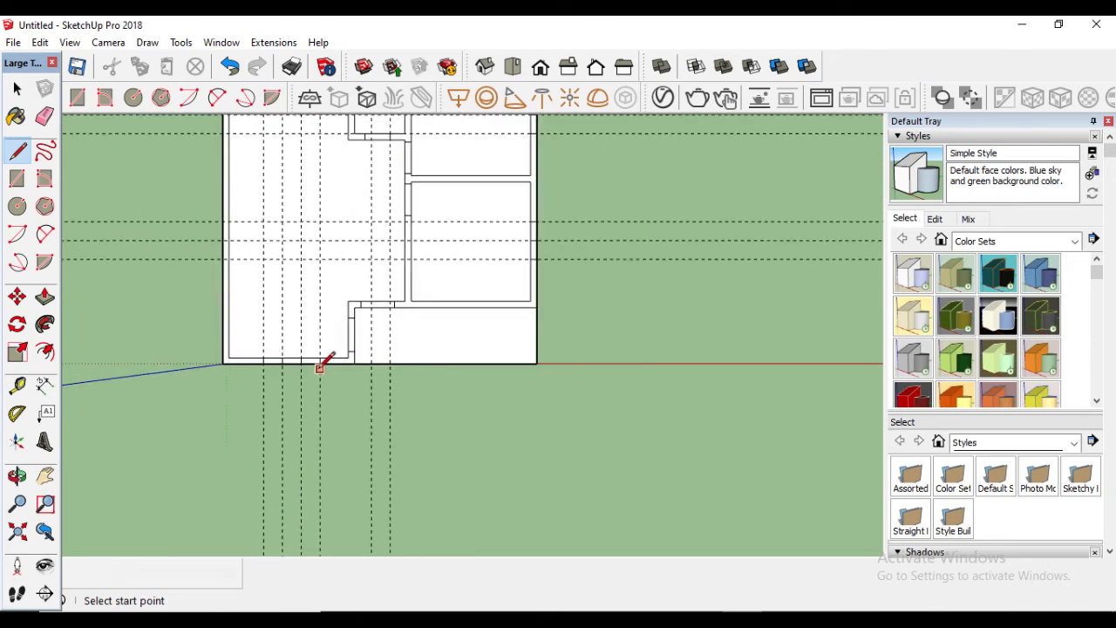
scroll(247, 236, "up", 2)
scroll(353, 167, "up", 2)
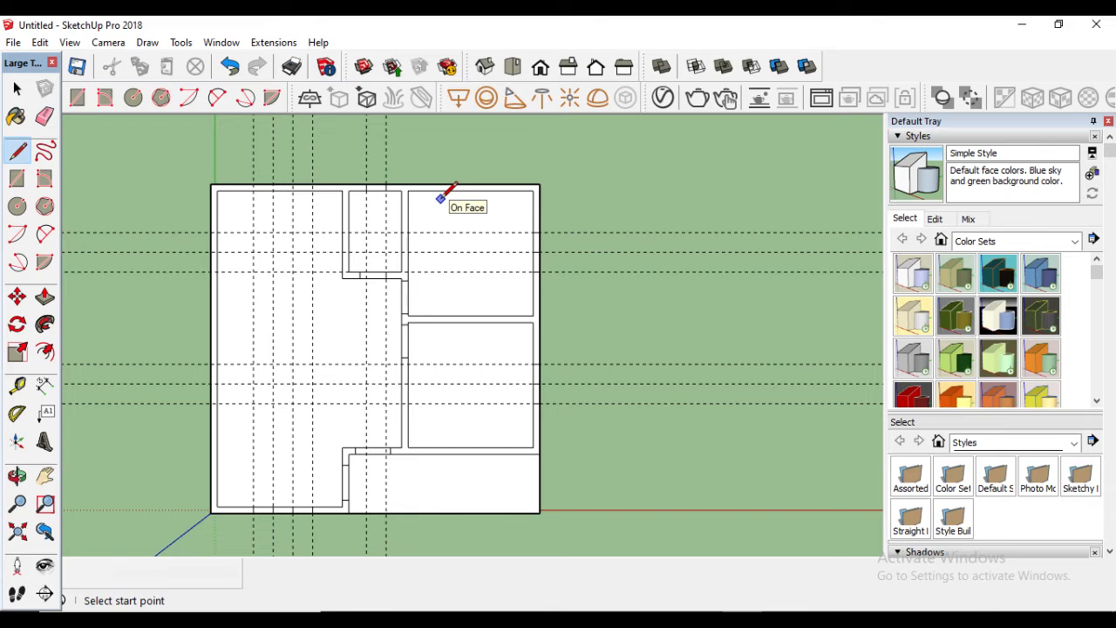
scroll(288, 179, "up", 1)
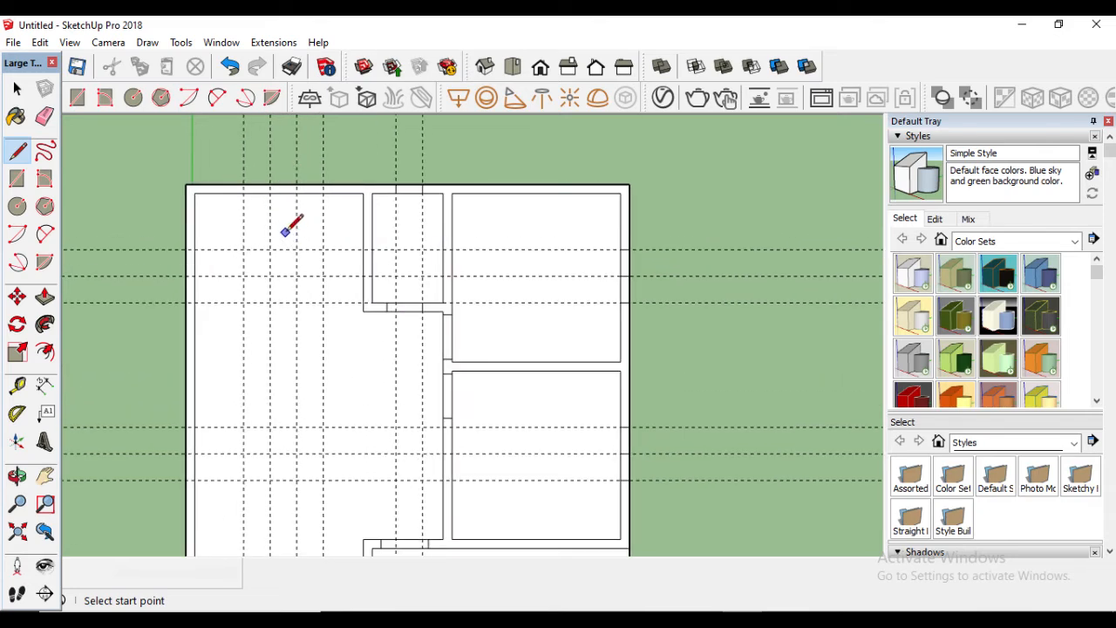
scroll(292, 229, "down", 3)
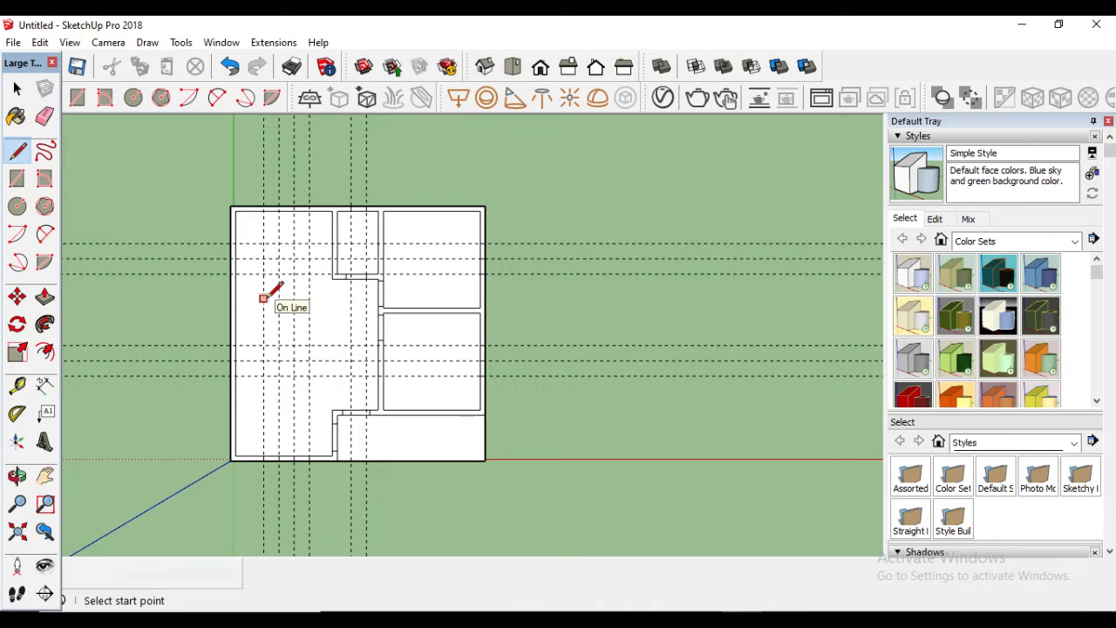
scroll(279, 204, "up", 3)
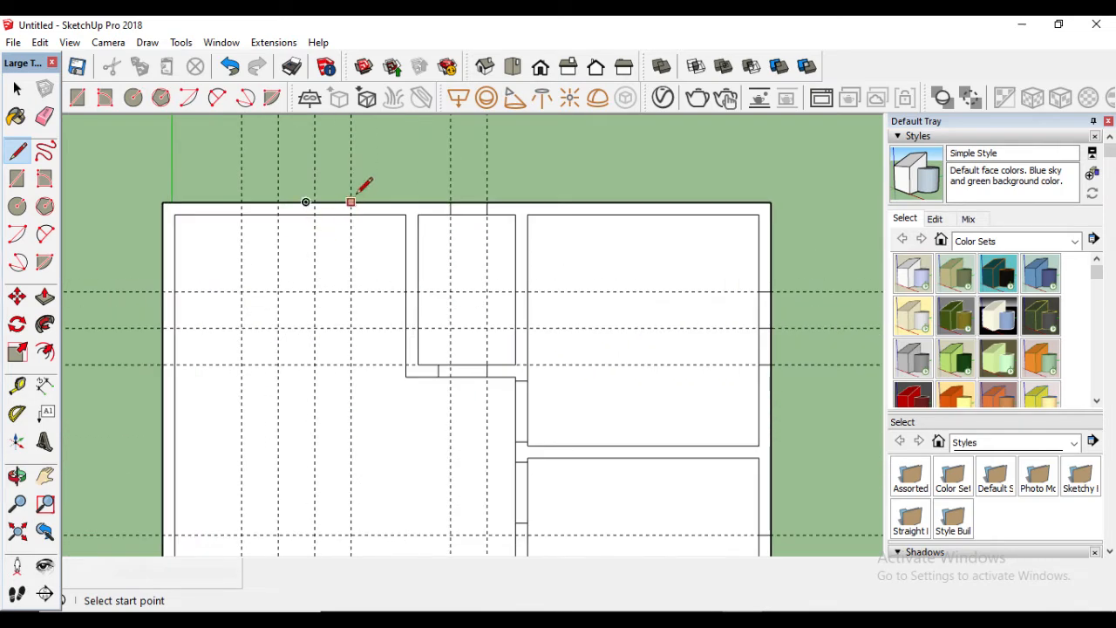
left_click(242, 203)
left_click(242, 215)
left_click(351, 203)
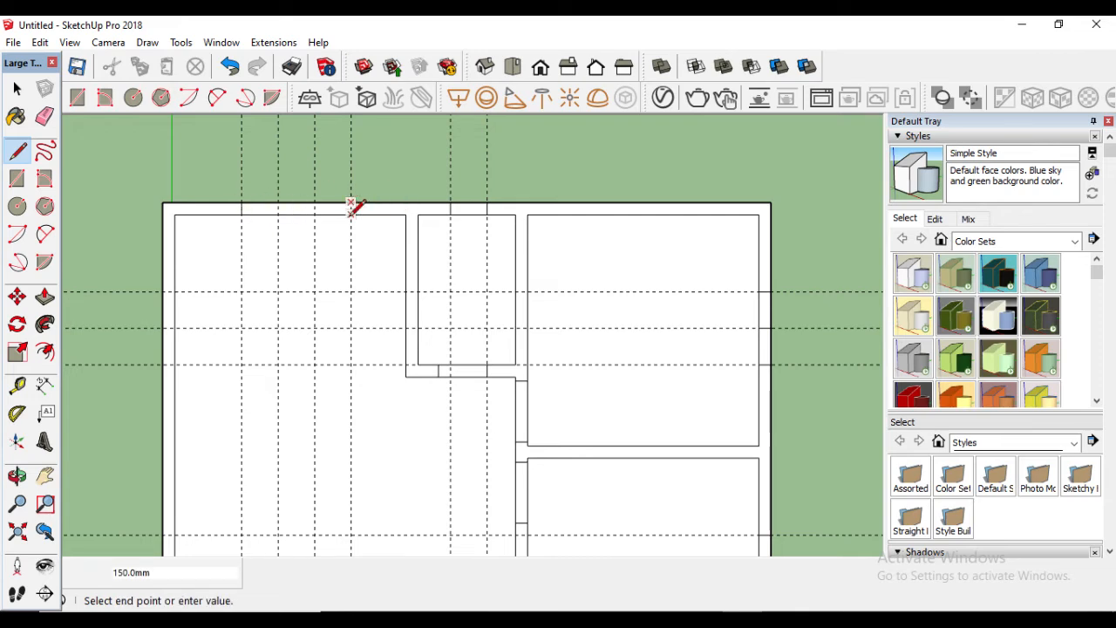
left_click(352, 214)
left_click(279, 202)
left_click(279, 215)
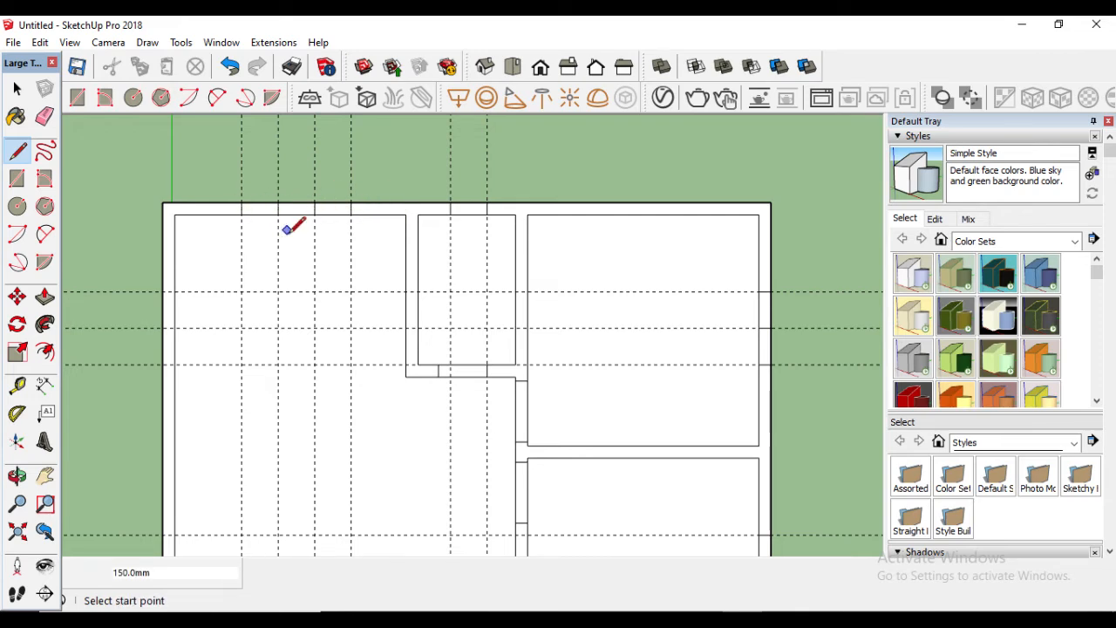
- Erase all the guides crossing the floor plan
scroll(291, 236, "down", 3)
key("e")
mouse_move(538, 232)
left_mouse_down()
mouse_move(518, 356)
mouse_move(270, 471)
left_mouse_up()
scroll(299, 306, "up", 2)
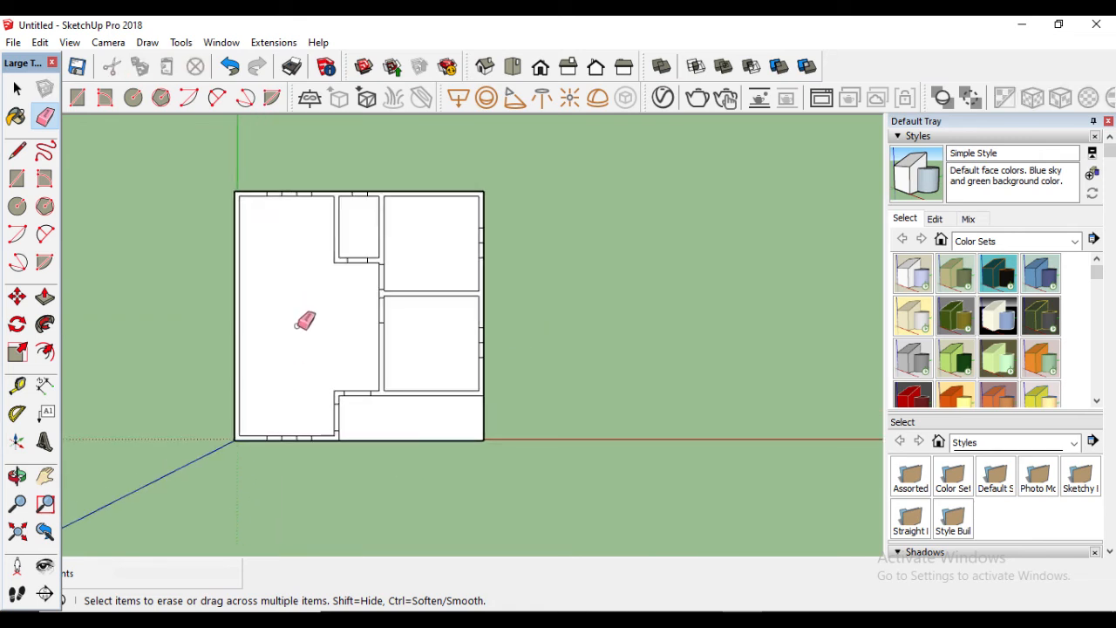
scroll(305, 321, "up", 1)
scroll(305, 321, "up", 1)
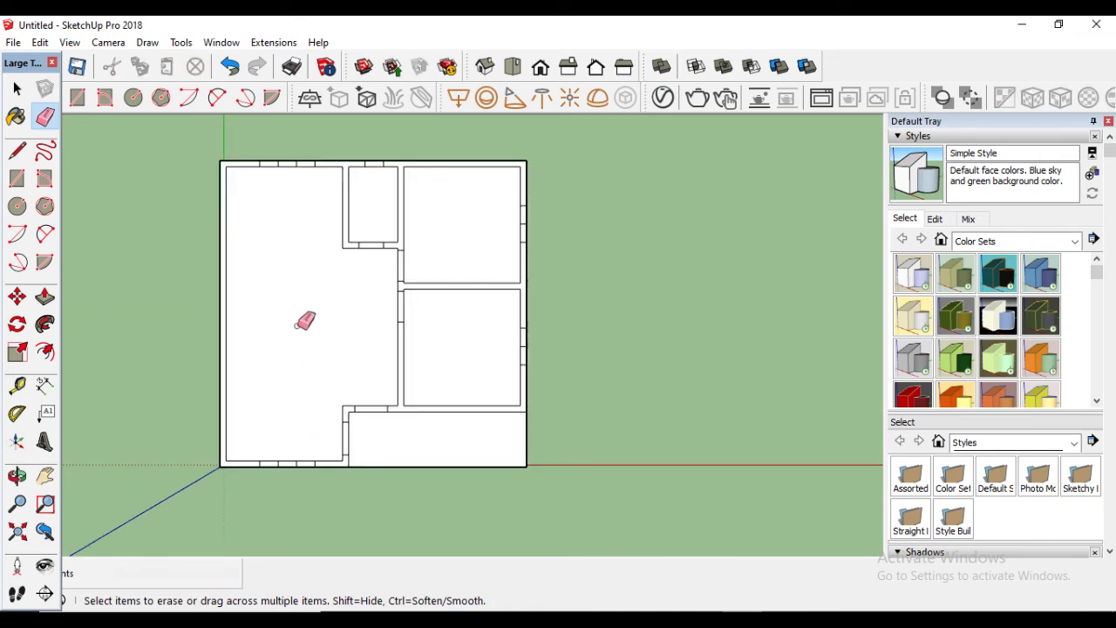
scroll(305, 321, "up", 1)
scroll(306, 321, "up", 1)
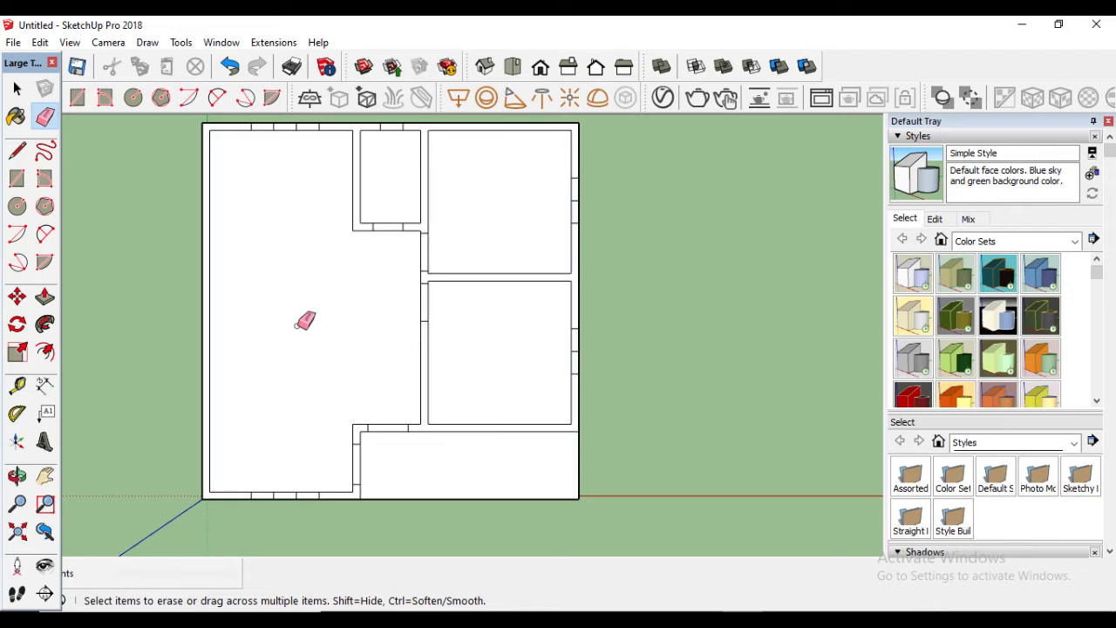
- Remove the door lines from the small back room's front wall and place two guides 600 mm apart across its left wall
scroll(381, 219, "up", 4)
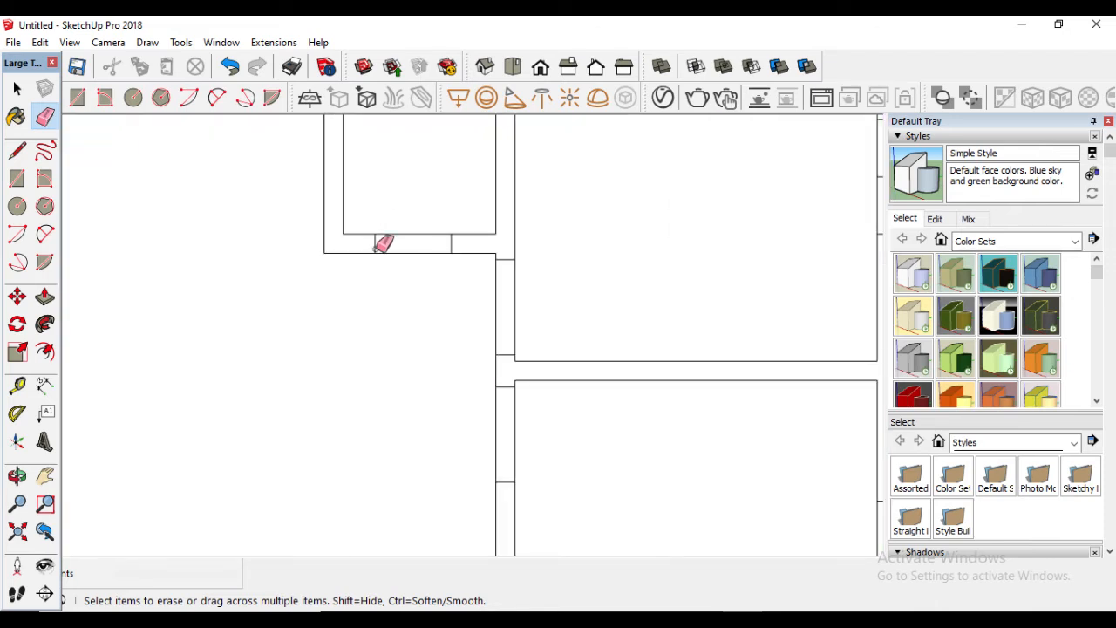
scroll(455, 239, "down", 2)
key("t")
scroll(376, 219, "up", 1)
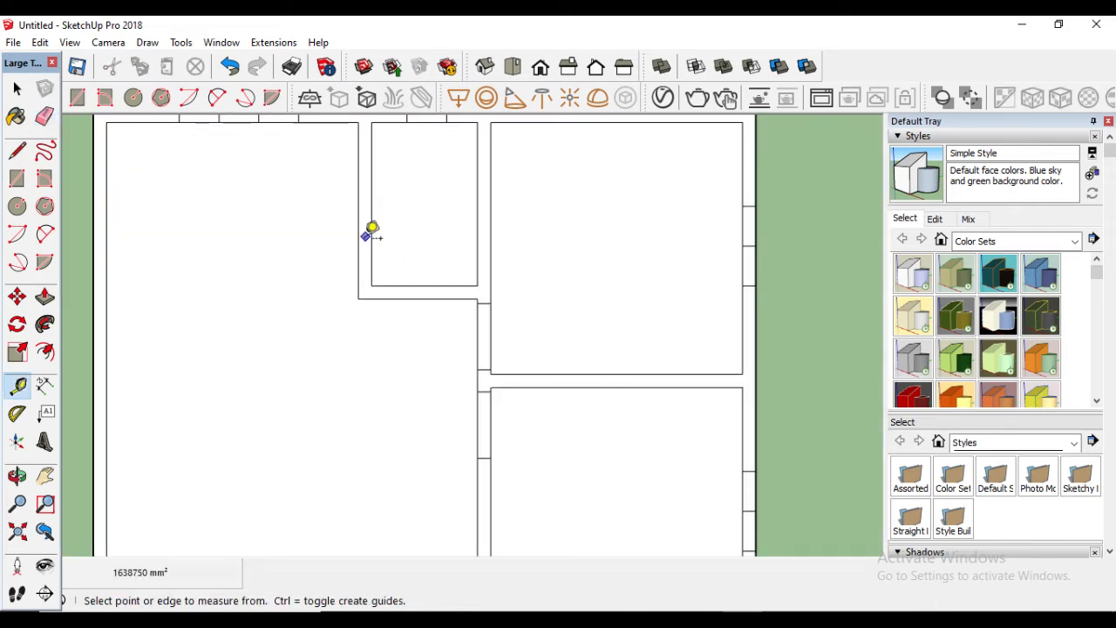
scroll(392, 287, "up", 2)
left_click(390, 297)
key("Return")
left_click(402, 283)
type("6")
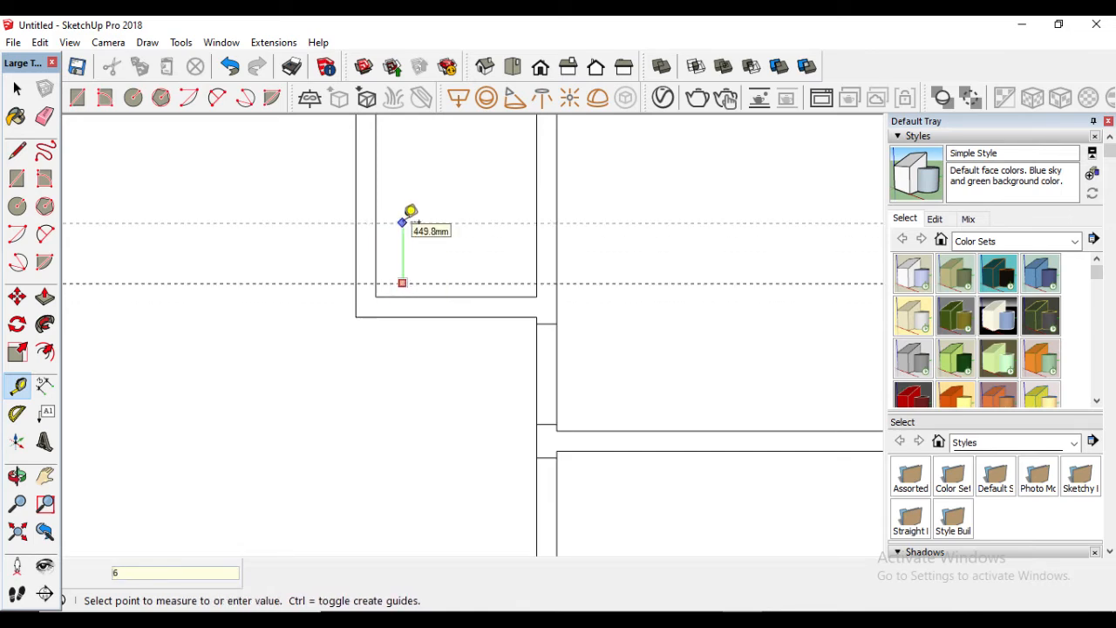
type("00")
key("Return")
- Draw door jamb lines across the small back room's left wall at the two guides, and erase those guides
key("l")
scroll(357, 277, "up", 2)
left_click(352, 281)
key("Escape")
scroll(399, 285, "down", 5)
key("e")
left_click_drag(493, 269, 494, 300)
scroll(294, 373, "up", 2)
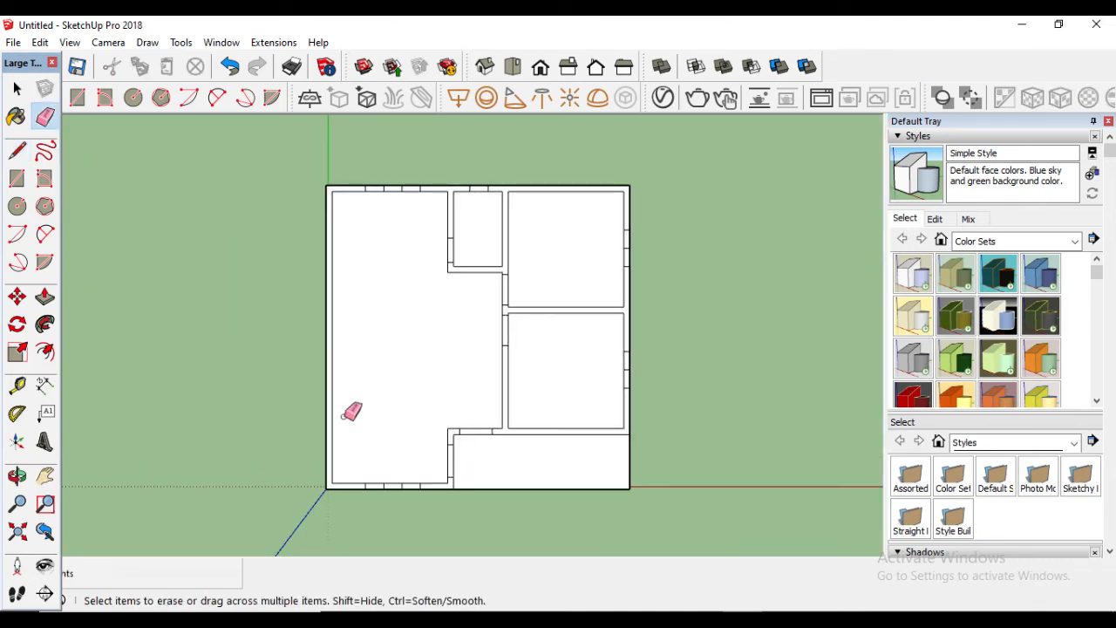
scroll(348, 445, "up", 1)
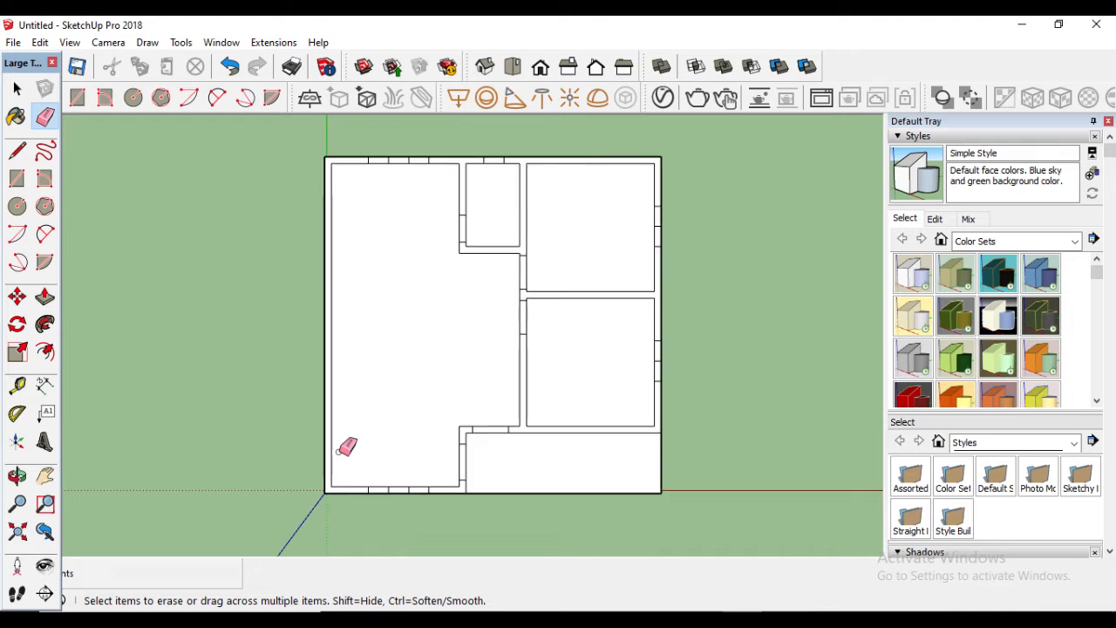
- Place a guide 2000 mm behind the inner edge of the large room's front wall
key("t")
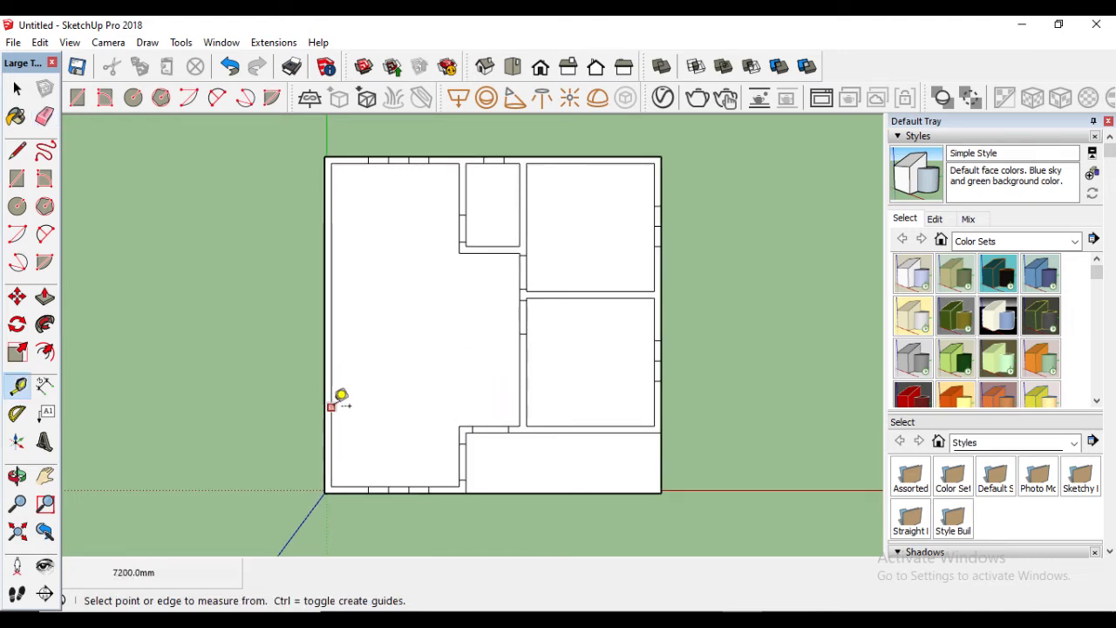
scroll(406, 475, "up", 2)
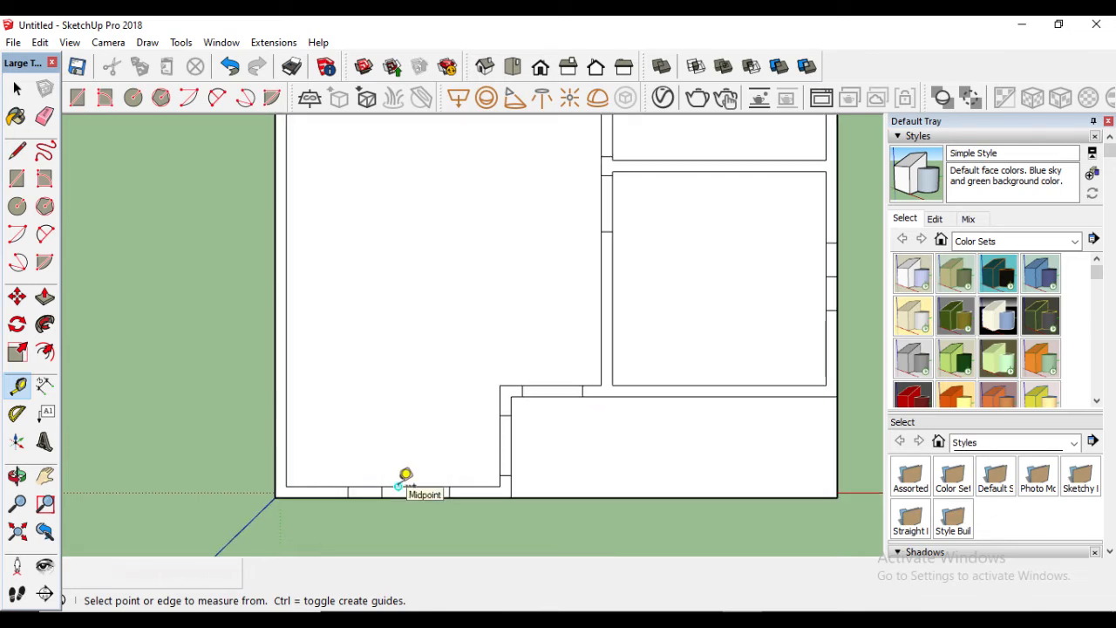
left_click(318, 485)
scroll(345, 433, "down", 2)
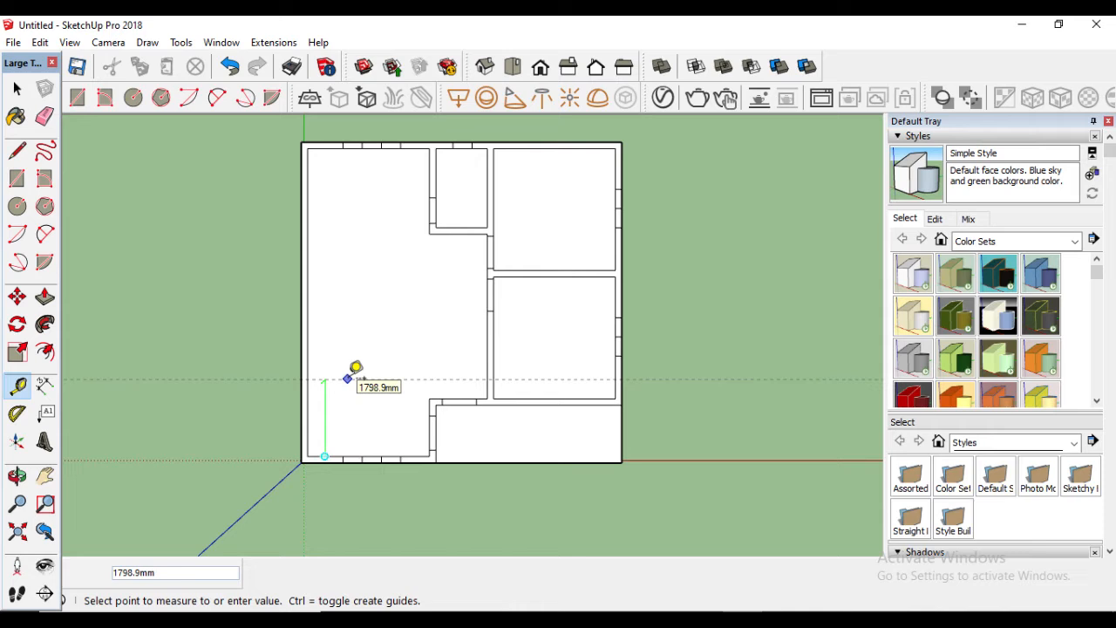
type("2000")
key("Return")
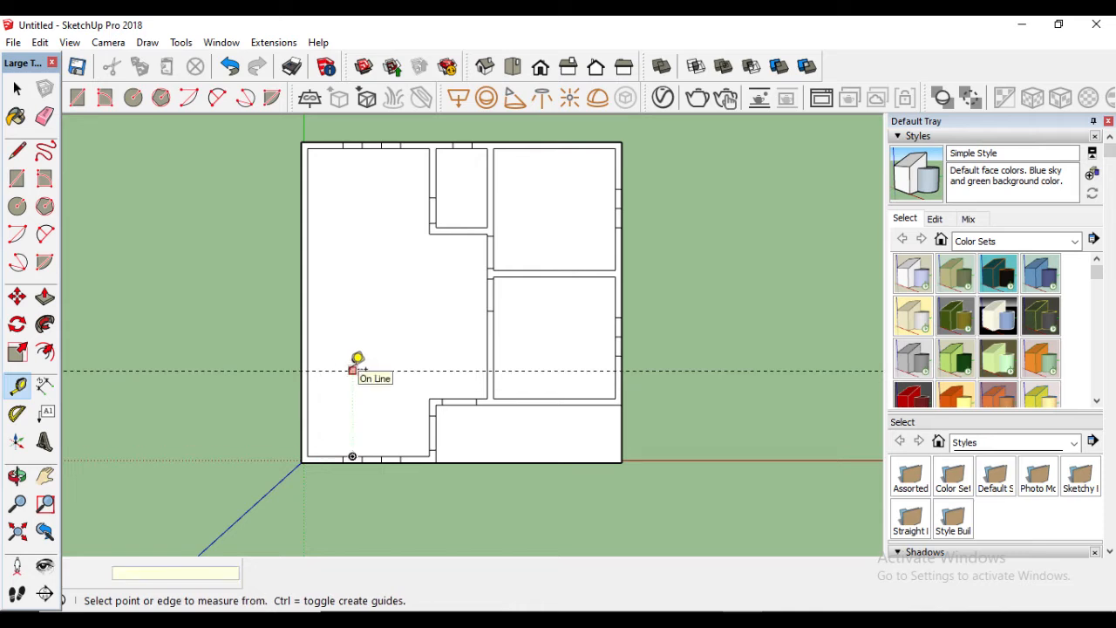
left_click(352, 370)
left_click(372, 362)
key("ctrl+z")
left_click(325, 371)
left_click(327, 348)
key("ctrl+z")
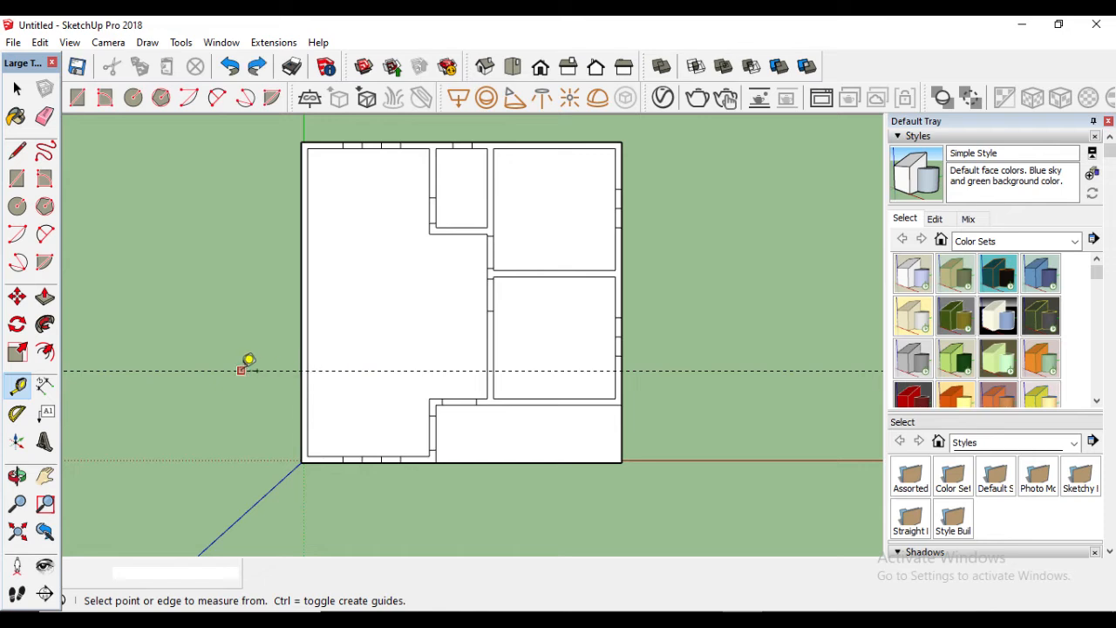
- Place a guide 1350 mm behind the large room's cross guide, with two intermediate guides at 450 mm spacing
left_click(237, 371)
type("1350")
key("Return")
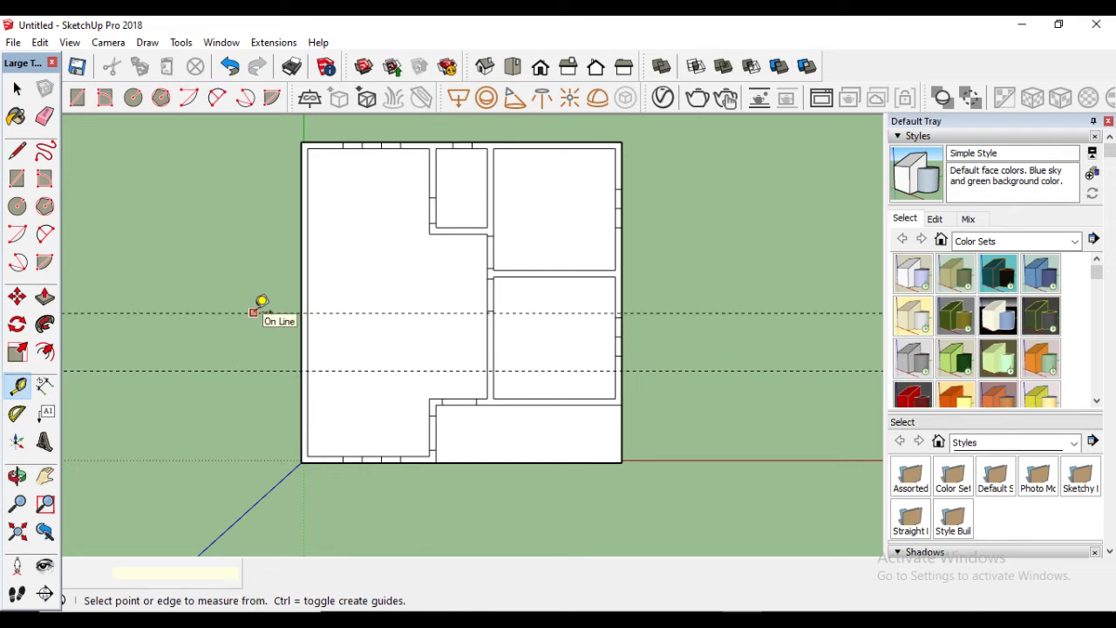
left_click(254, 312)
type("450")
key("Return")
left_click(282, 331)
key("Escape")
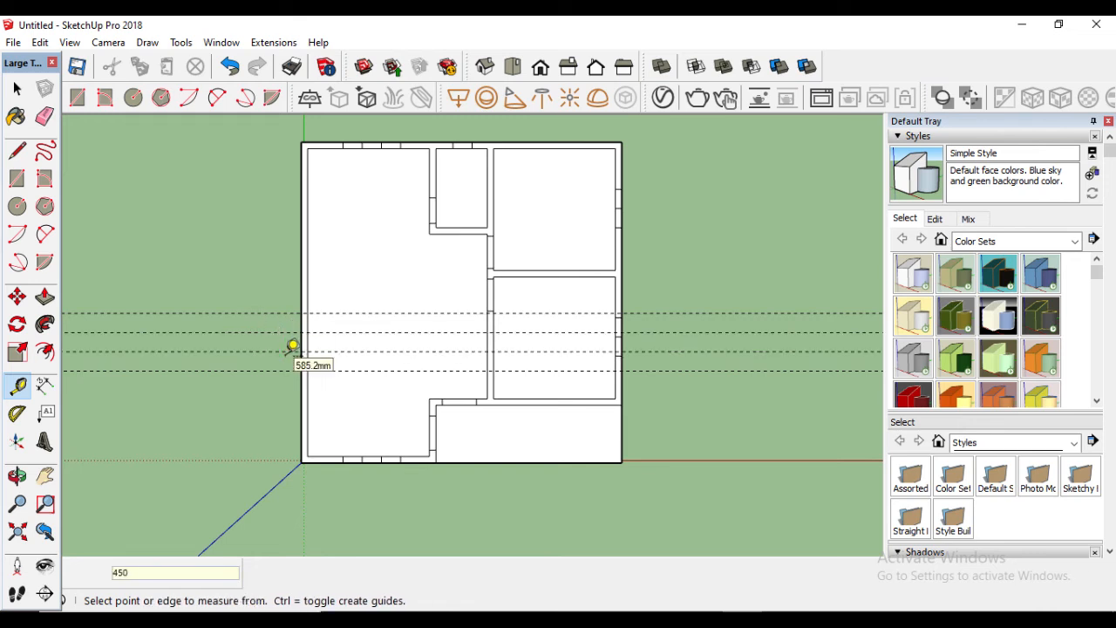
- Draw four window lines across the left outer wall at the cross guides, and erase those guides
key("l")
scroll(301, 362, "up", 3)
left_click(304, 321)
key("Escape")
left_click(304, 244)
key("Escape")
key("e")
left_click_drag(236, 371, 230, 234)
scroll(224, 359, "down", 6)
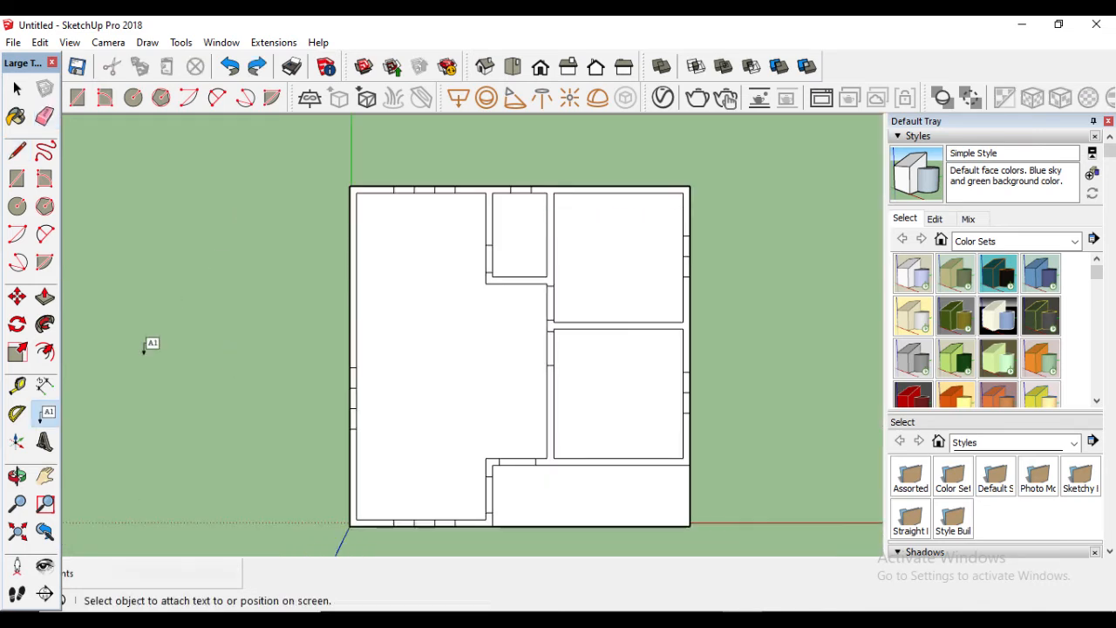
- Dimension the inner width and depth of the right back room, placing both dimensions outside the house
left_click(45, 385)
scroll(566, 189, "up", 3)
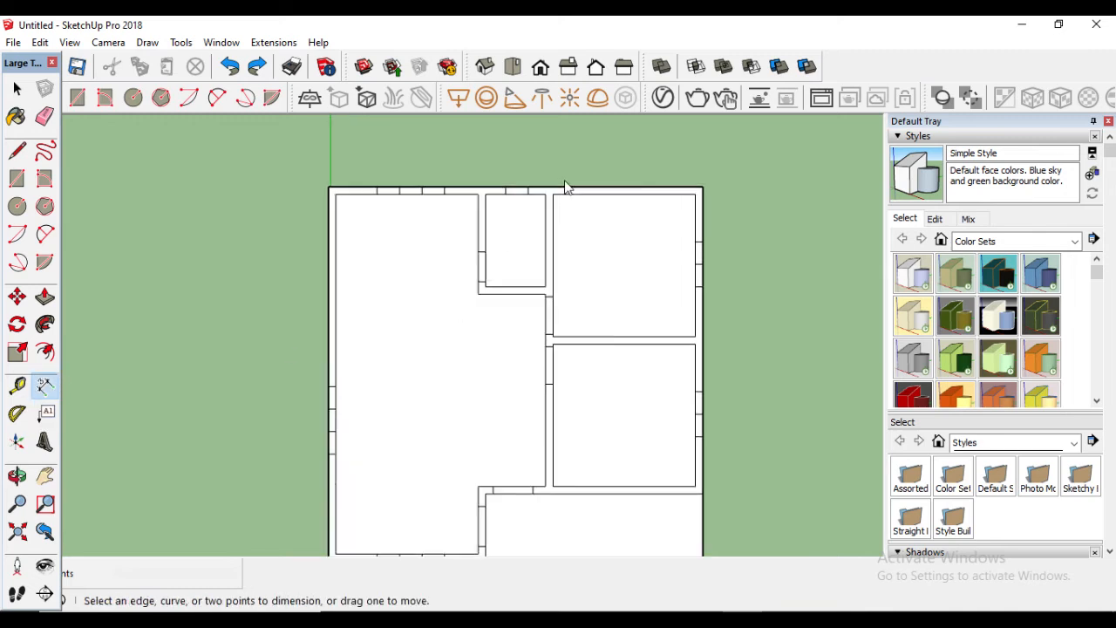
left_click(548, 195)
left_click(739, 197)
left_click(733, 178)
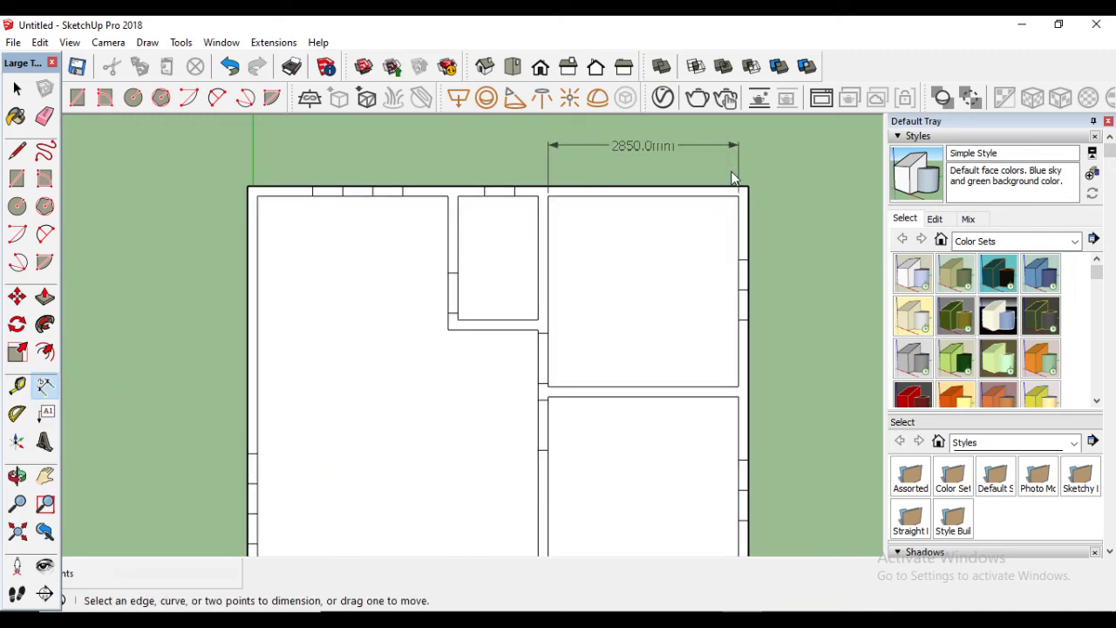
left_click(739, 196)
left_click(739, 387)
left_click(810, 381)
- Dimension the inner depth of the right front room, in line with the back room's depth dimension
scroll(546, 262, "down", 3)
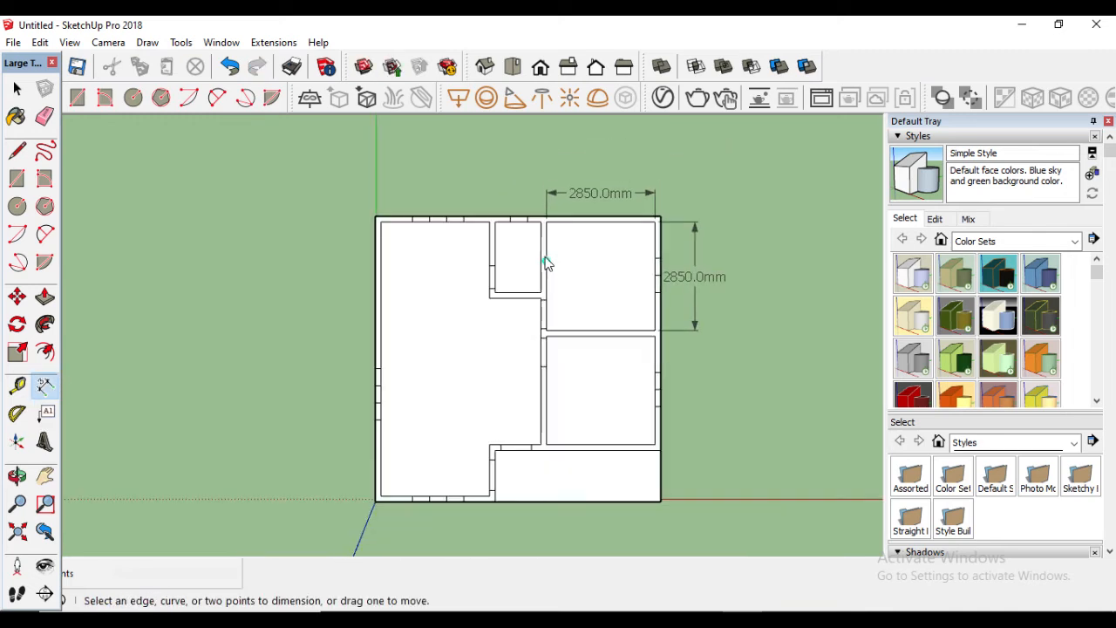
scroll(660, 354, "up", 3)
left_click(666, 322)
left_click(666, 500)
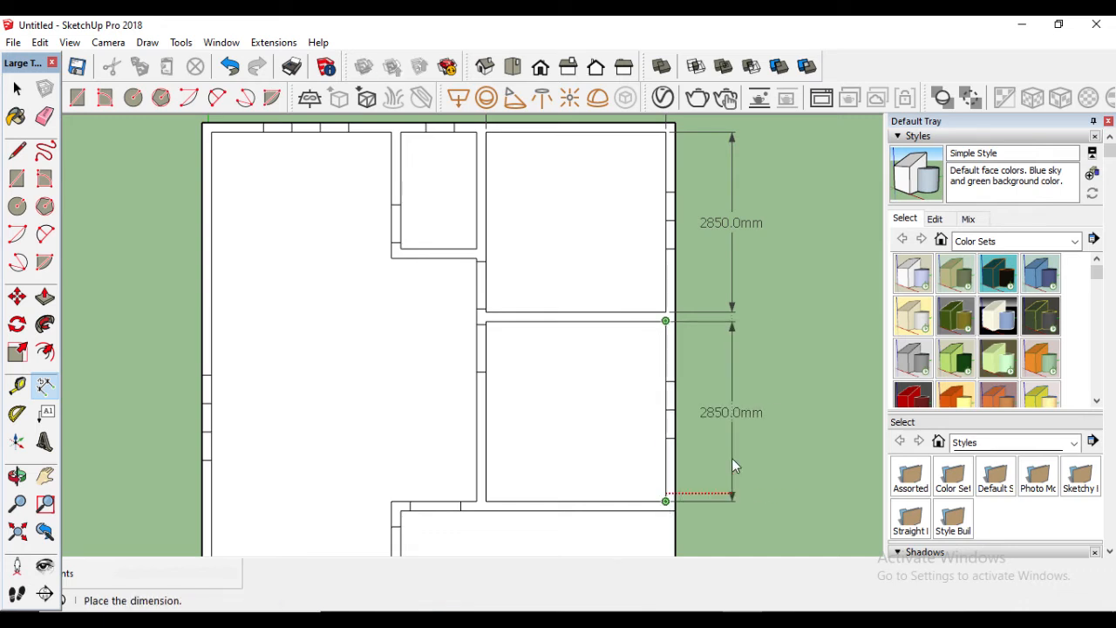
left_click(733, 458)
scroll(741, 427, "down", 2)
scroll(702, 417, "up", 2)
scroll(424, 267, "down", 3)
scroll(451, 253, "up", 2)
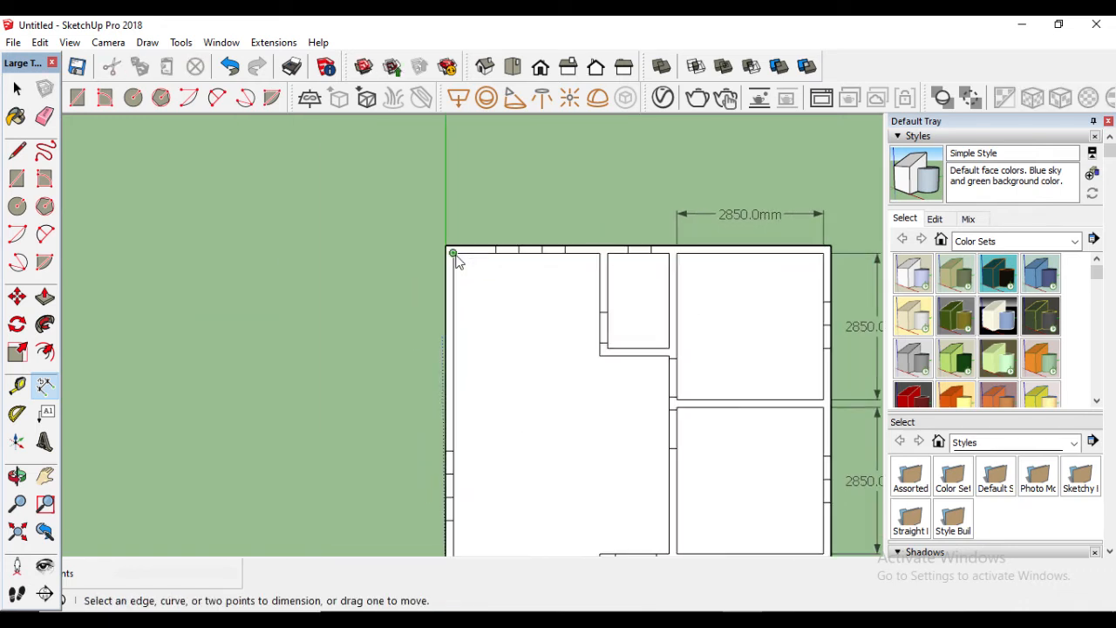
- Dimension the inner depth of the large left room, placing the dimension outside the house's left wall
left_click(453, 253)
scroll(453, 253, "down", 2)
left_click(406, 439)
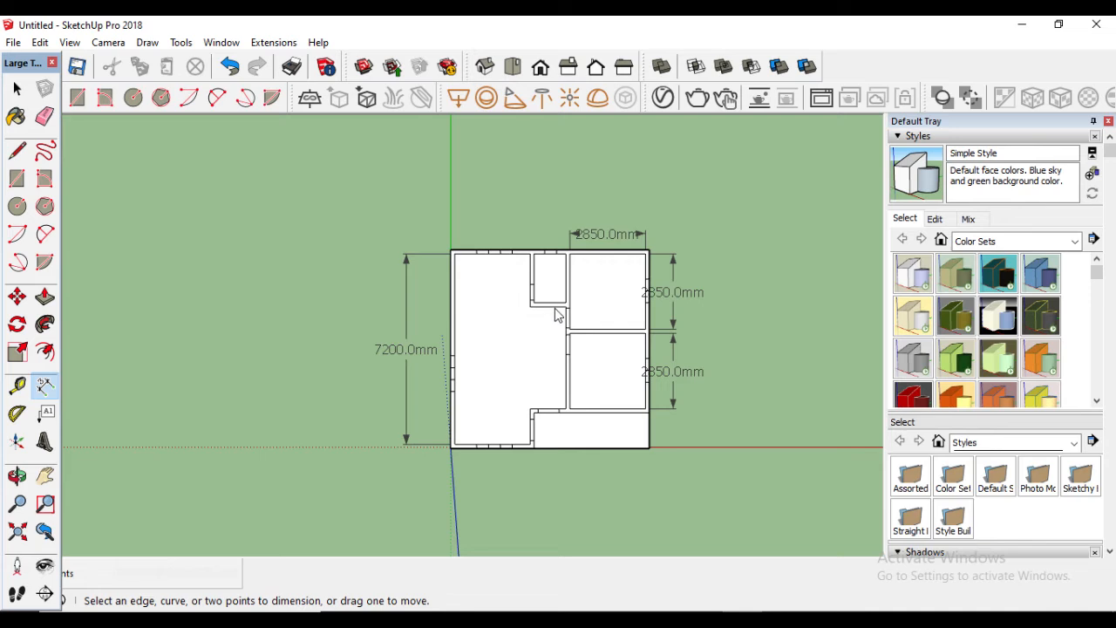
- Dimension from the small back room's inner left face to the right back room's inner left face, aligned with the existing width dimension behind the house
scroll(551, 282, "up", 2)
left_click(524, 239)
left_click(577, 240)
left_click(567, 210)
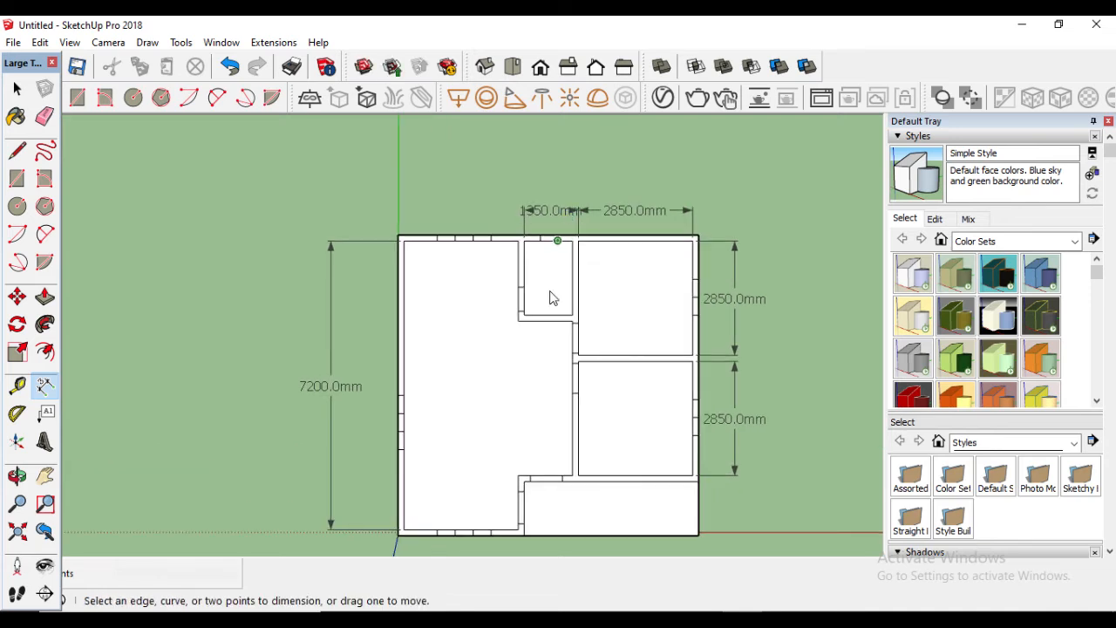
left_click(523, 211)
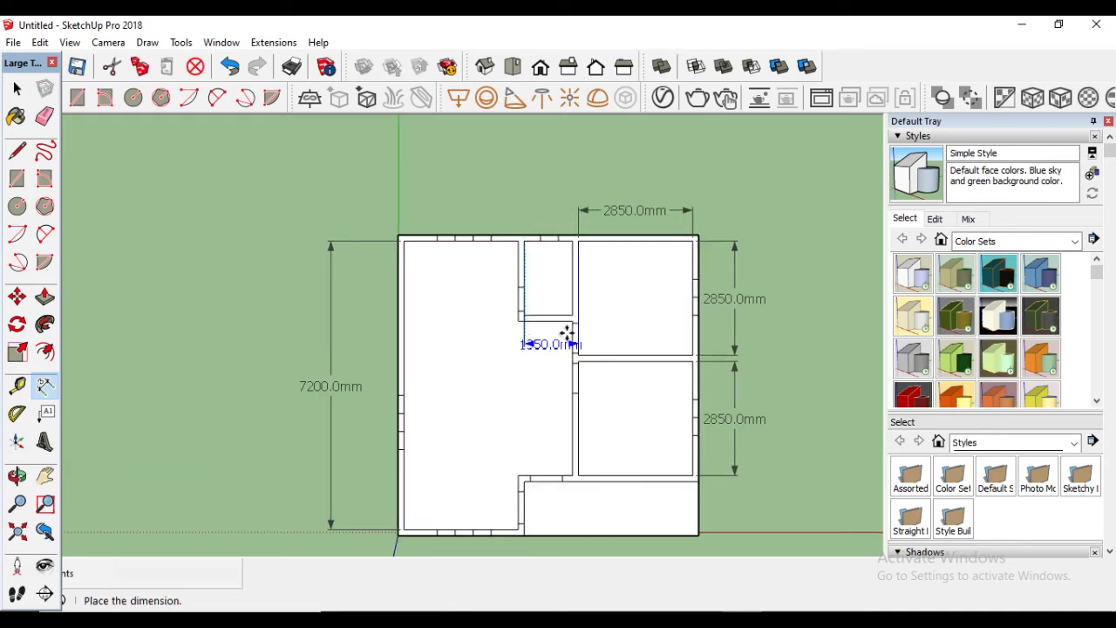
left_click(526, 211)
scroll(515, 423, "down", 1)
scroll(523, 429, "up", 1)
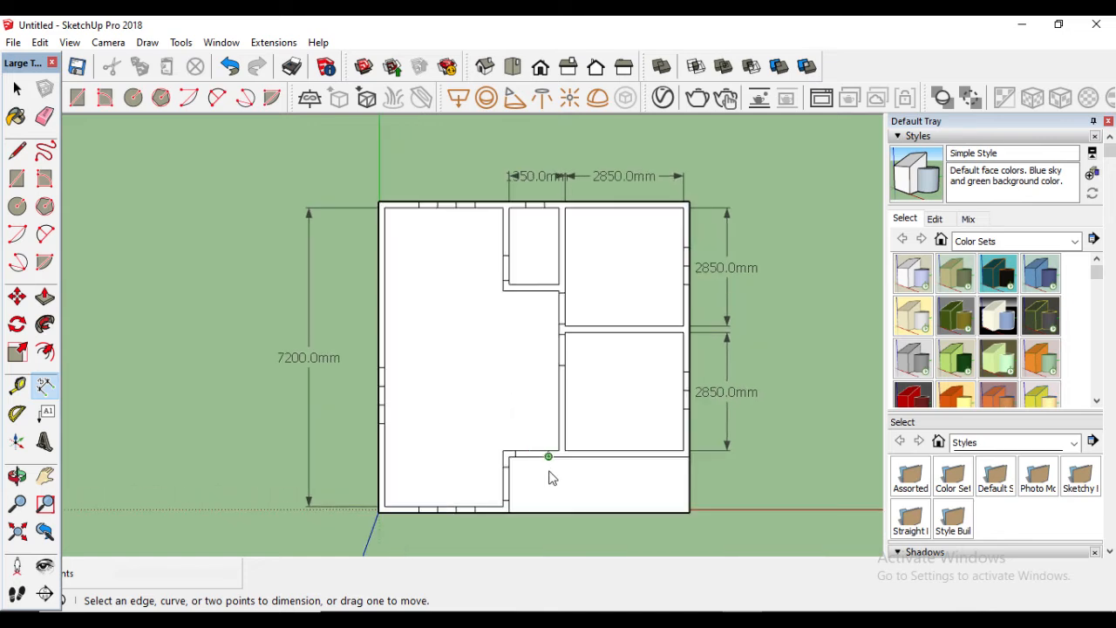
key("space")
- Add a text label reading BEDROOM 01 to the floor of the right back room
left_click(47, 413)
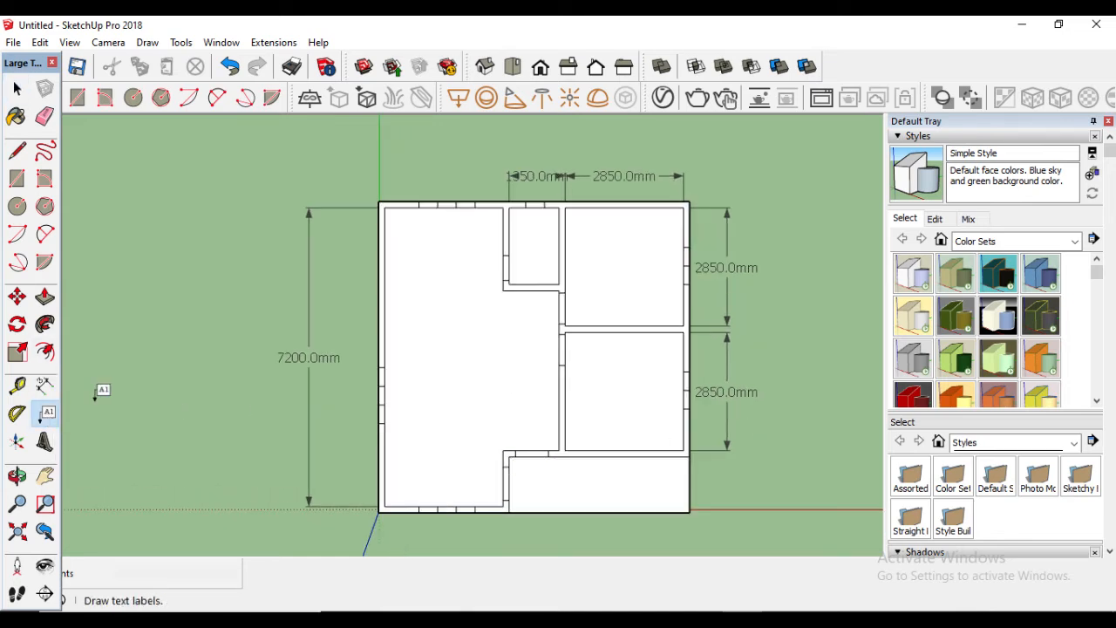
left_click(584, 259)
left_click(603, 259)
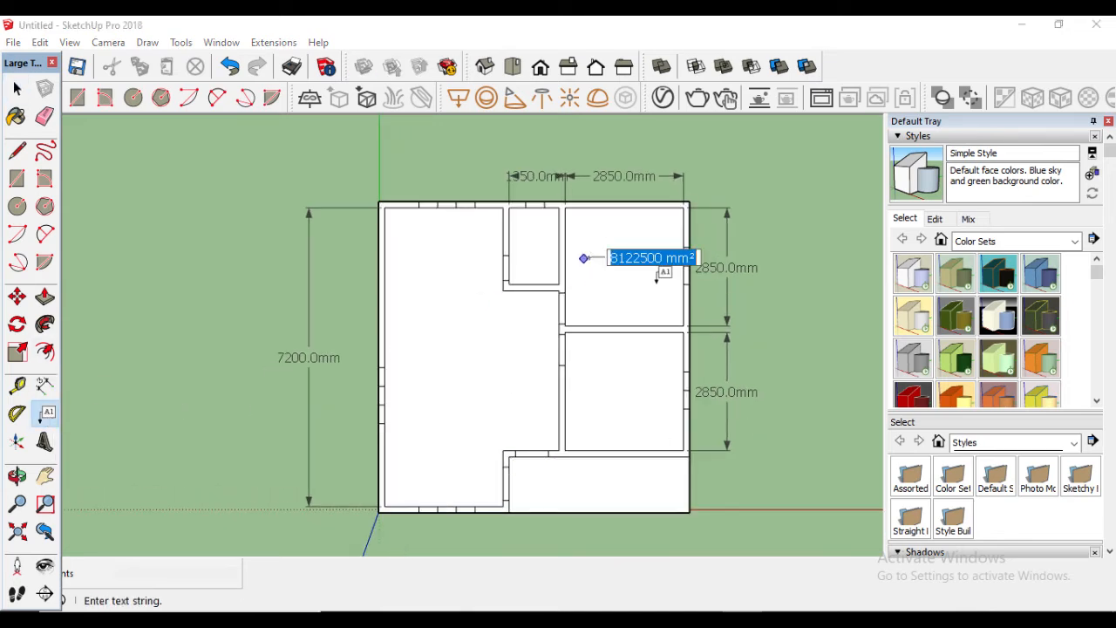
type("be")
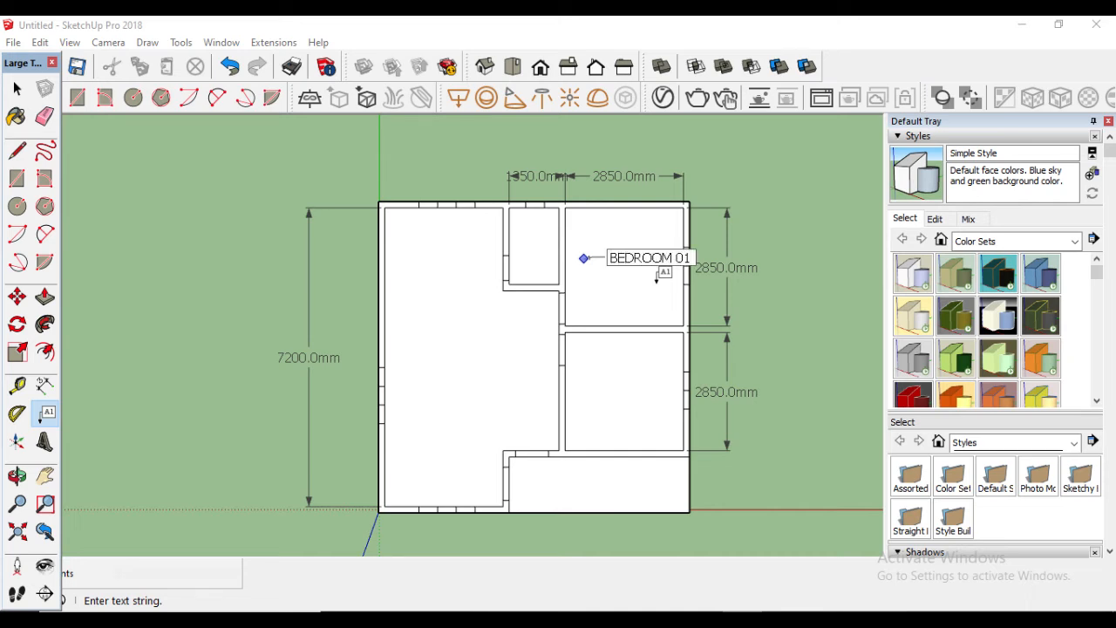
left_click(605, 299)
- Set the BEDROOM 01 label's leader to Hidden and centre the text in its room
right_click(626, 262)
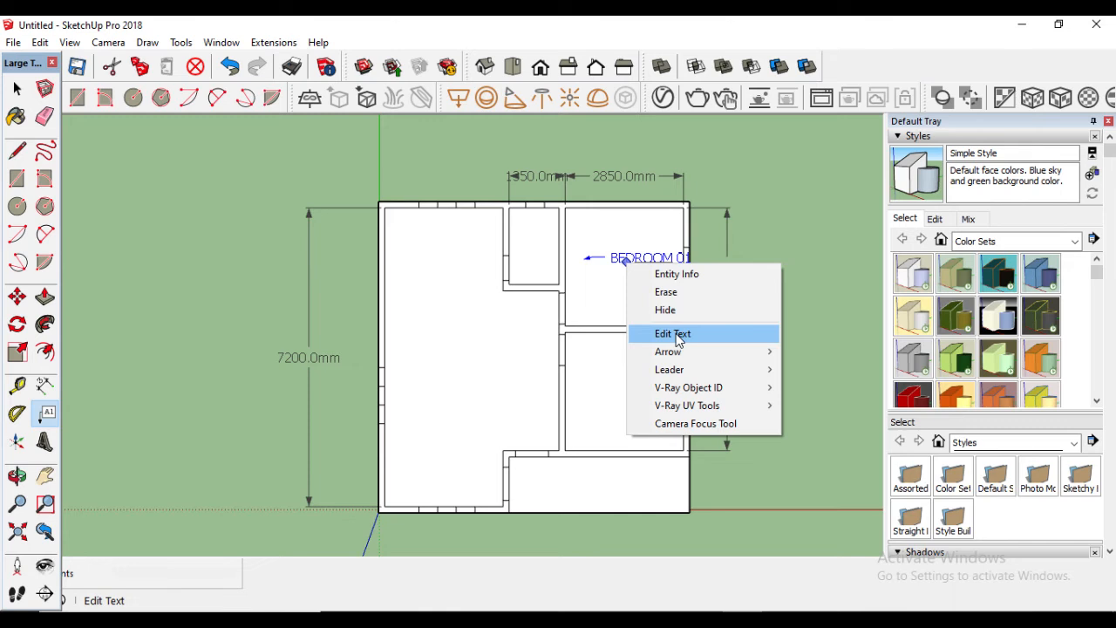
mouse_move(686, 375)
left_click(857, 404)
left_click(648, 274)
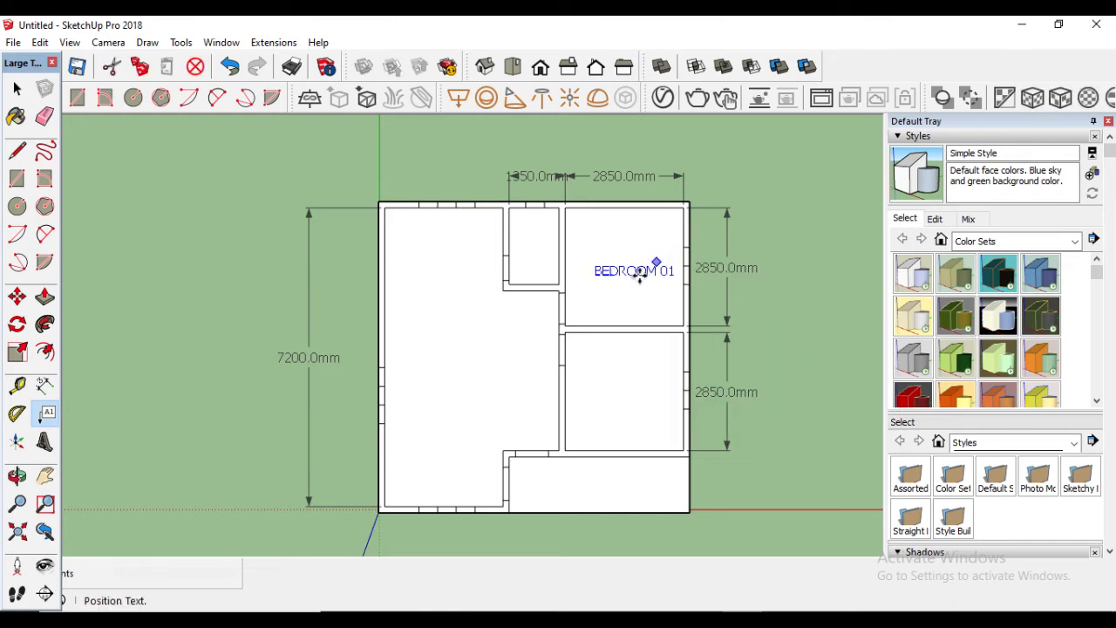
left_click(631, 271)
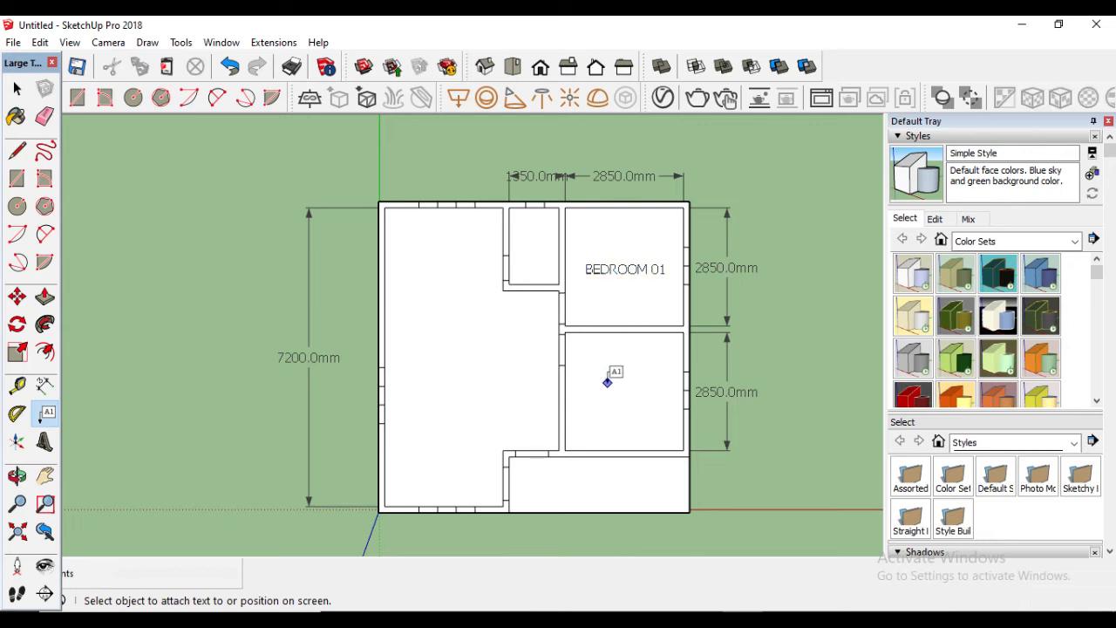
- Try to label the right front room BEDROOM 02 and reposition the text, and undo it
left_click(606, 384)
left_click(607, 385)
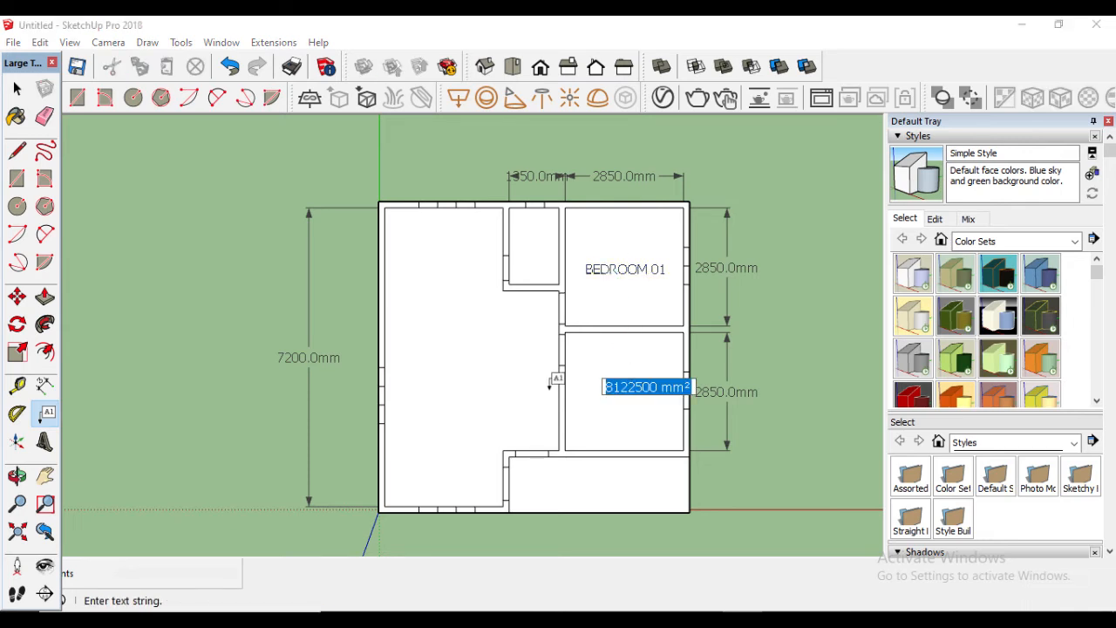
type("BEDROOM 02")
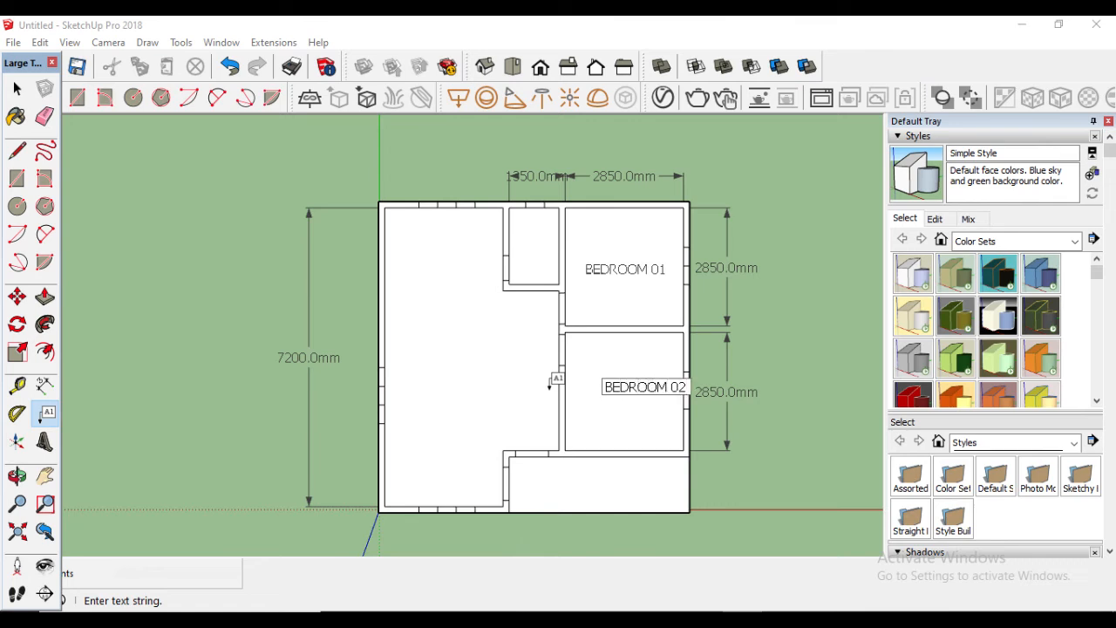
left_click(550, 388)
left_click(628, 392)
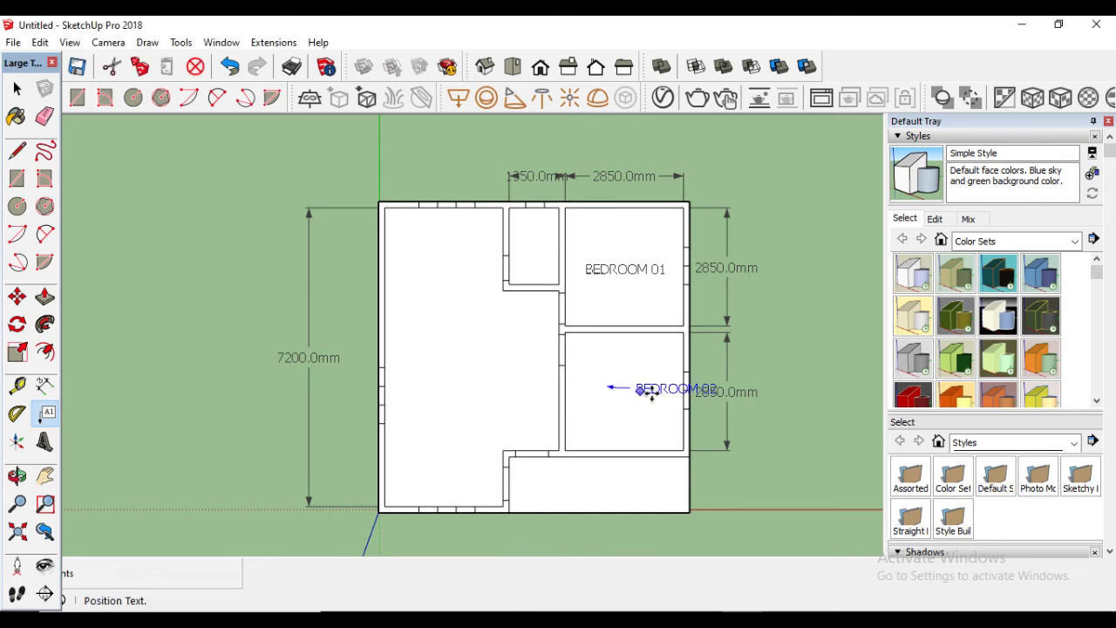
left_click(637, 392)
key("ctrl+z")
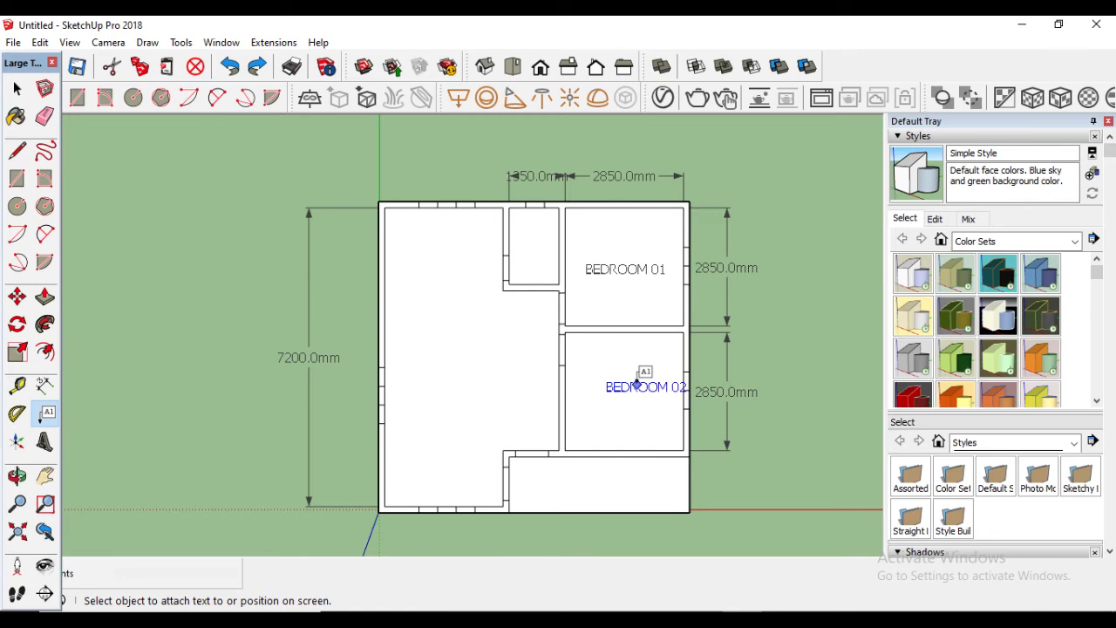
left_click(637, 390)
left_click(638, 384)
- Add a leader text label reading BEDROOM 02 to the floor of the right front room
left_click(591, 397)
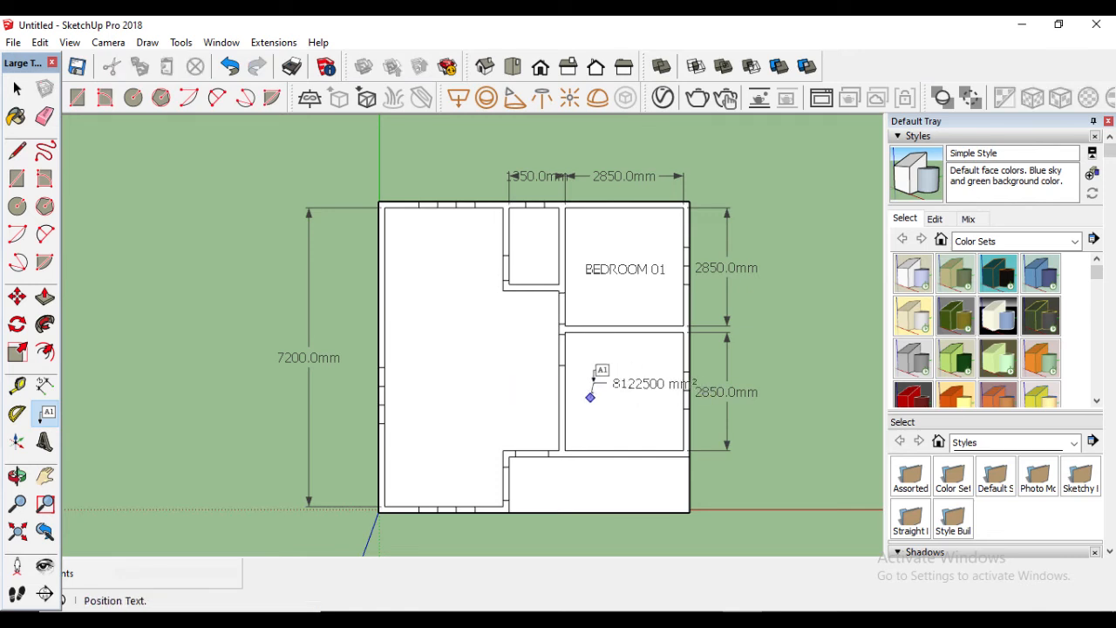
left_click(609, 381)
type("BEDRO")
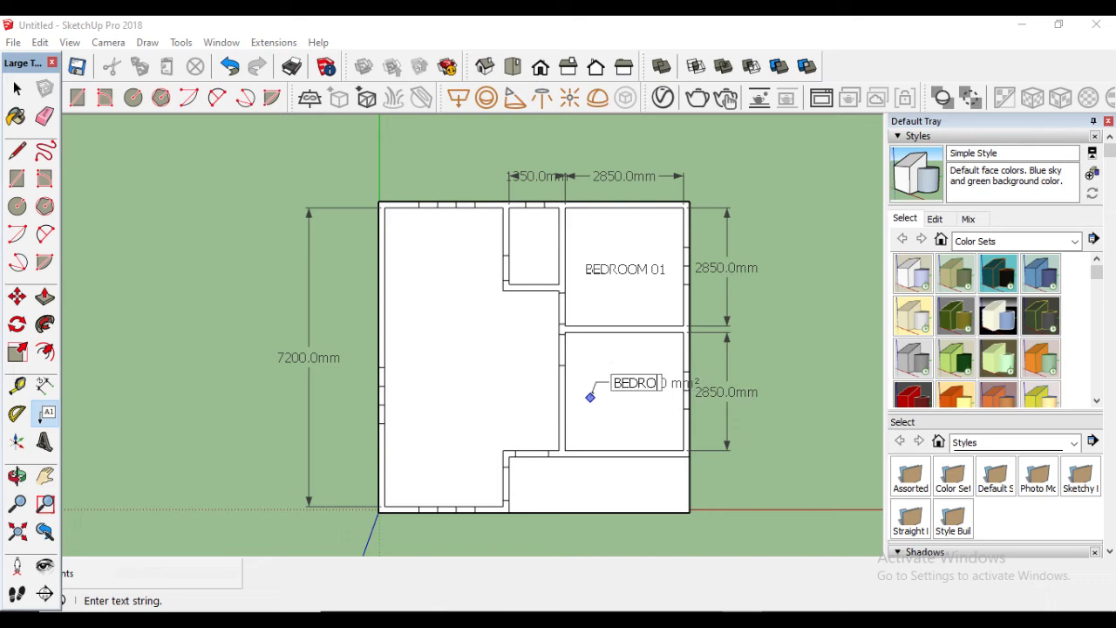
type("OM 02")
key("Return")
key("Return")
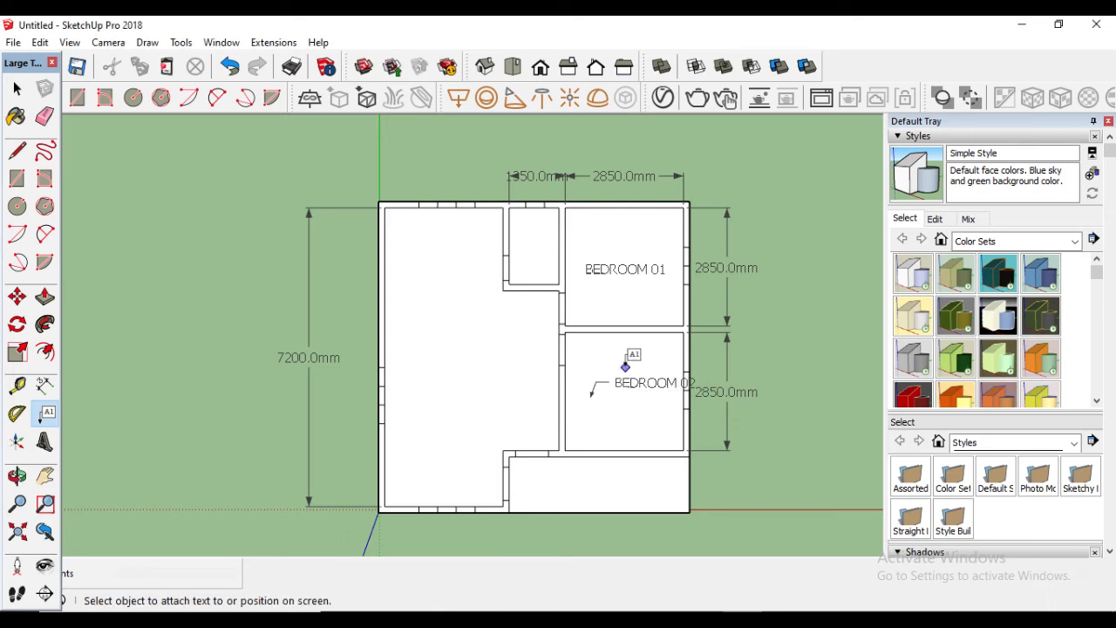
- Set the BEDROOM 02 label's leader to Hidden and centre the text in its room
right_click(608, 392)
key("Escape")
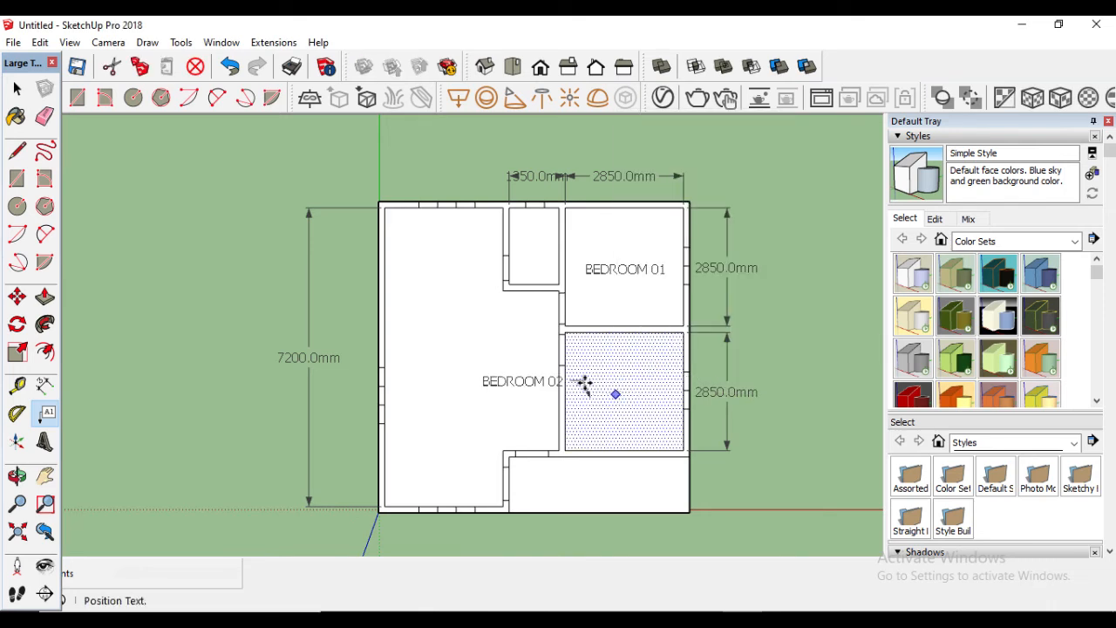
right_click(639, 381)
mouse_move(670, 485)
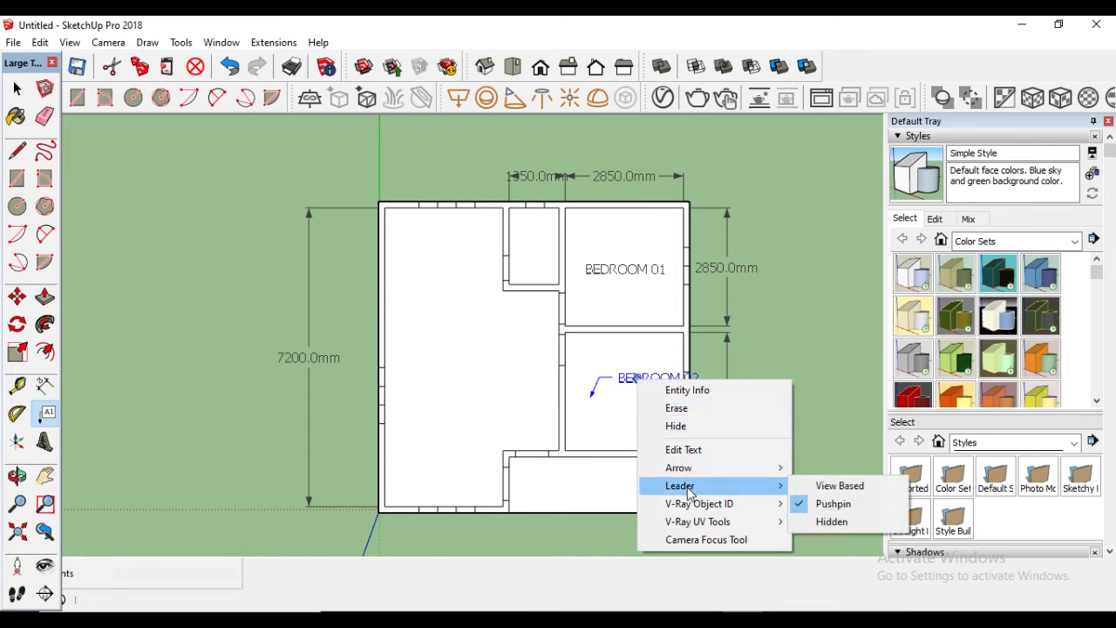
left_click(829, 522)
left_click_drag(622, 381, 606, 387)
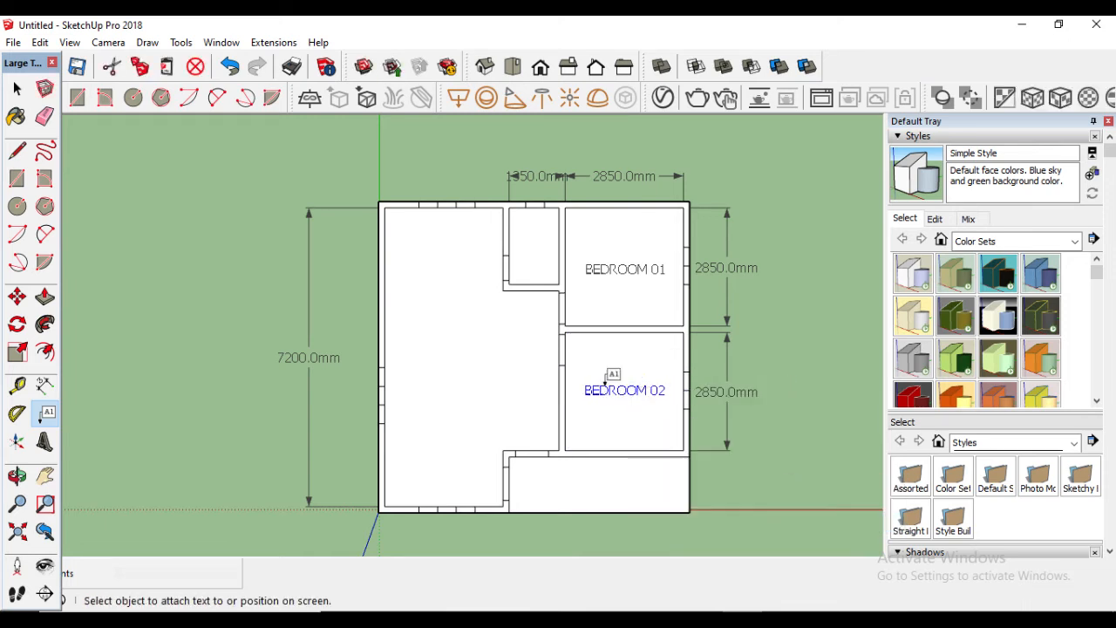
left_click(524, 248)
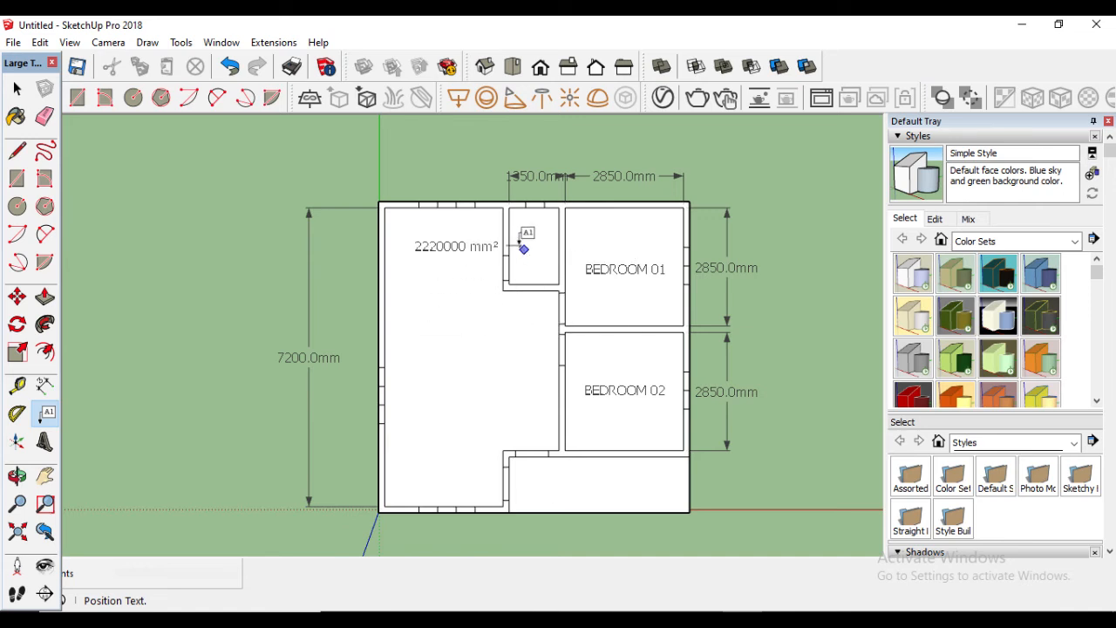
key("b")
key("a")
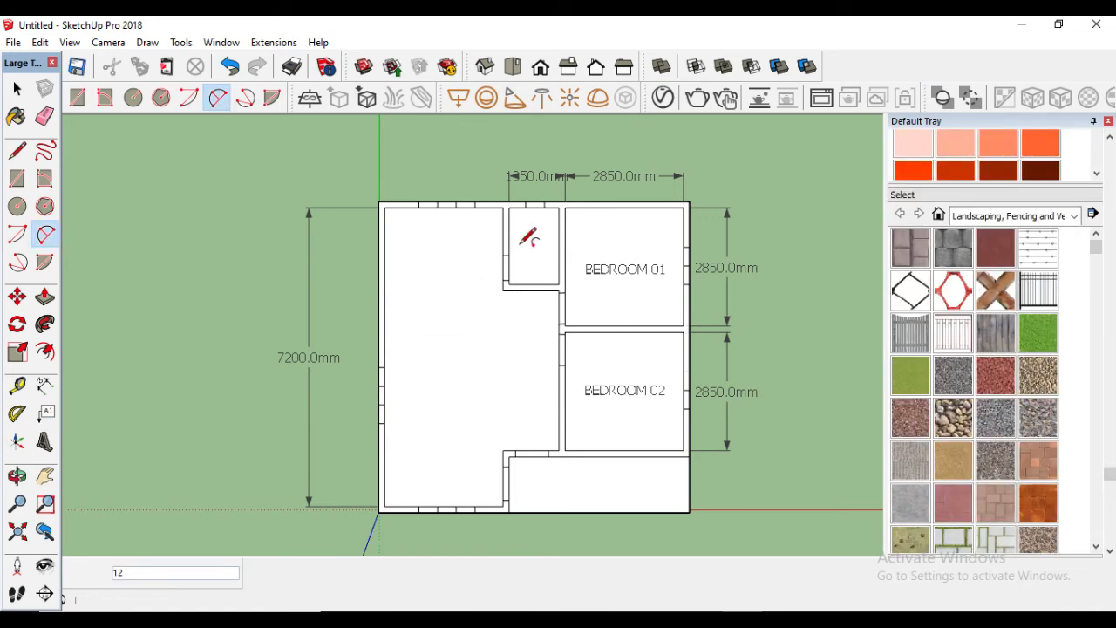
- Add a text label reading BETHROOM and position it over the small back room
left_click(46, 411)
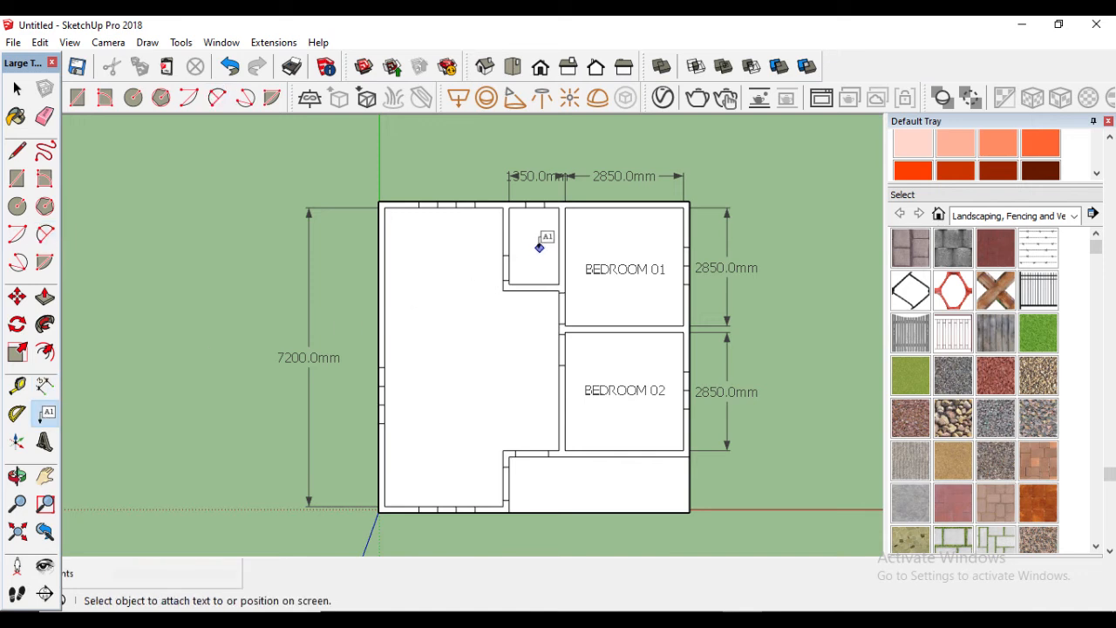
double_click(508, 251)
type("BETHROOM")
left_click(507, 254)
left_click_drag(559, 256, 539, 265)
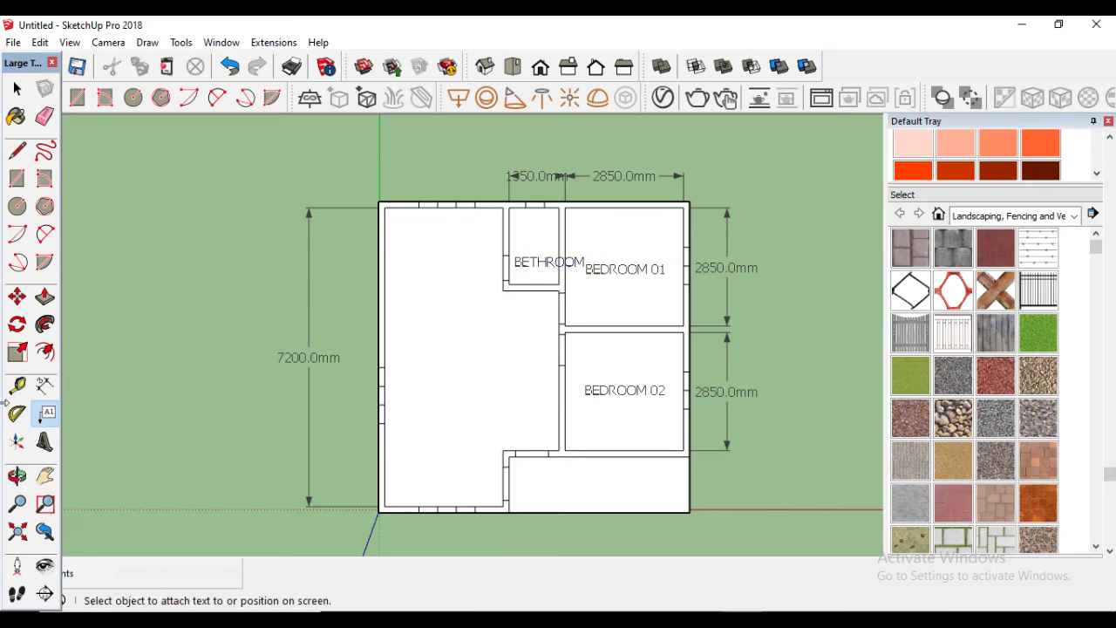
- Try to rotate the BETHROOM label by 90 degrees, and undo both the rotation and the label
left_click(16, 297)
left_click(17, 324)
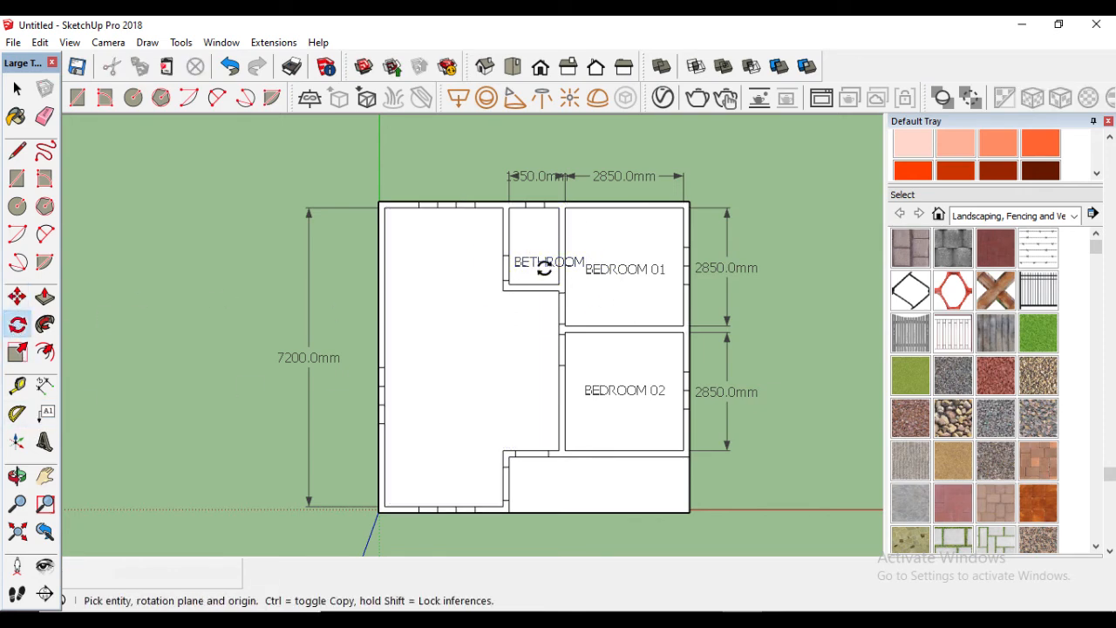
left_click(538, 261)
left_click(592, 261)
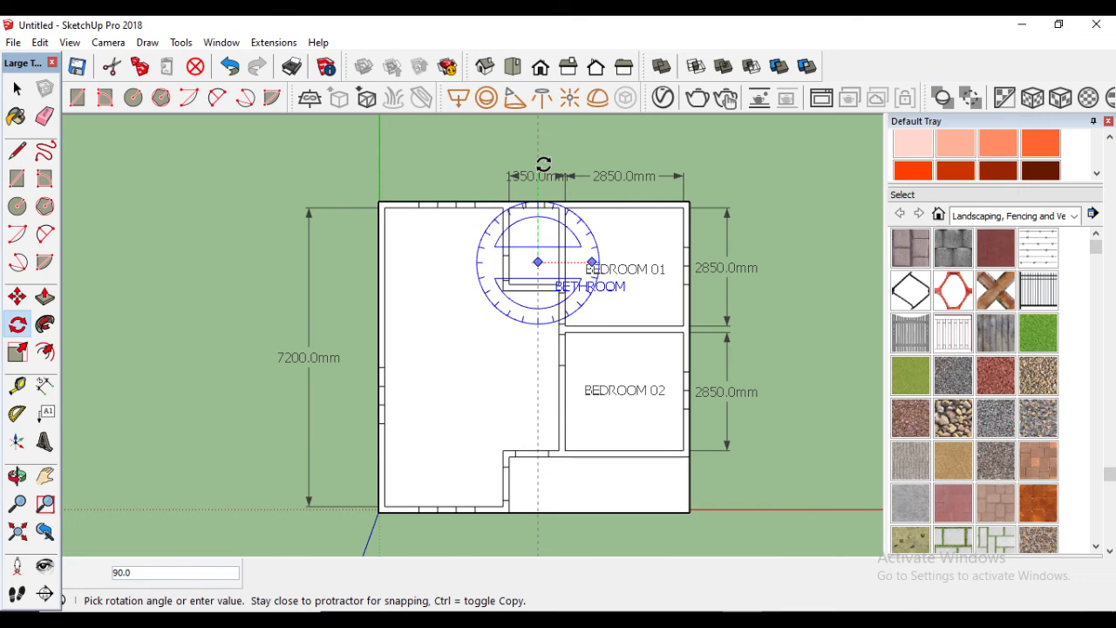
left_click(544, 164)
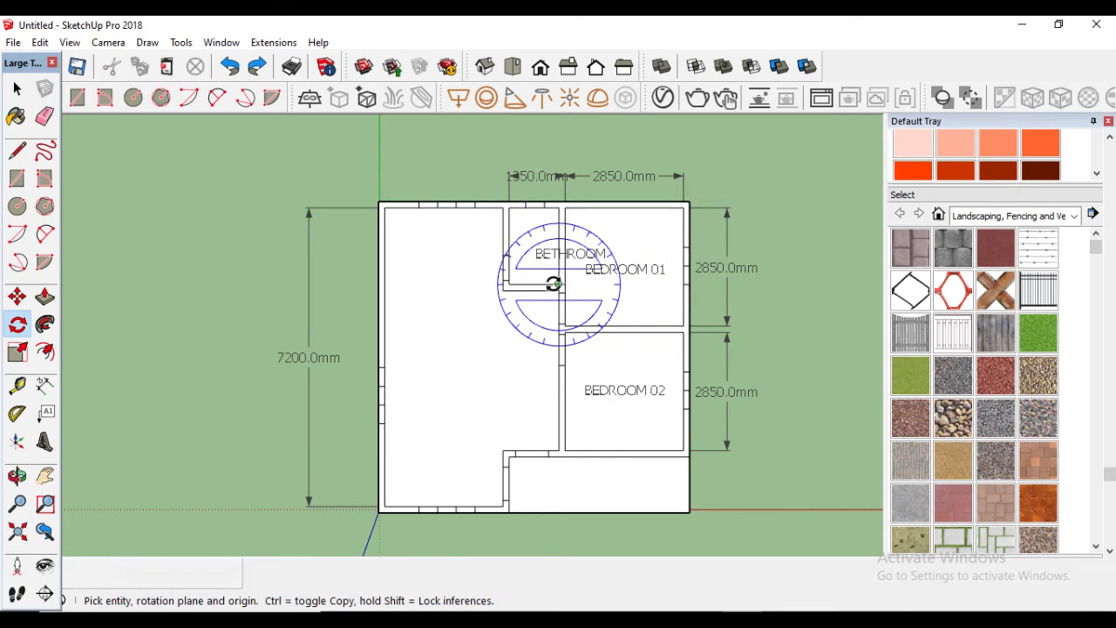
key("ctrl+z")
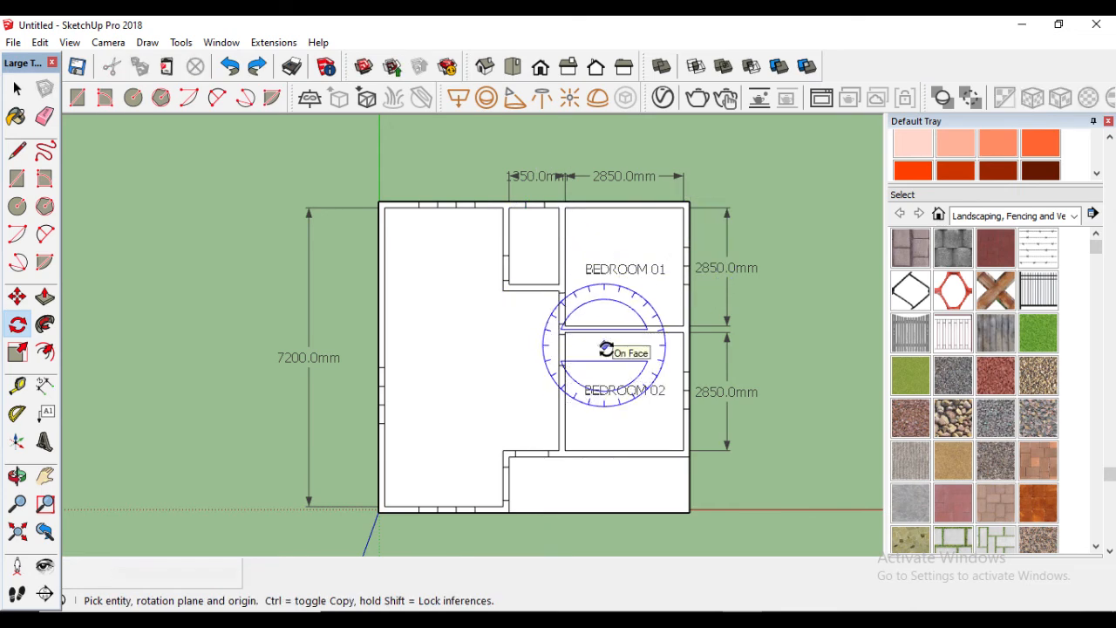
- Add a leader text label reading KITCHEN to the back part of the large left room
left_click(45, 410)
left_click(394, 260)
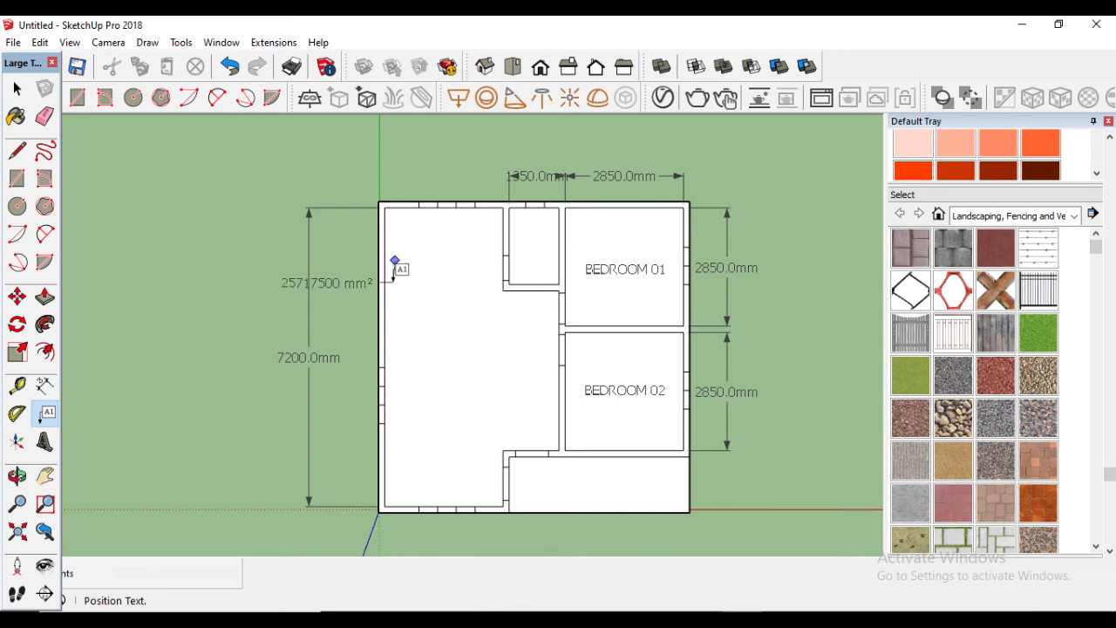
left_click(398, 279)
type("KI")
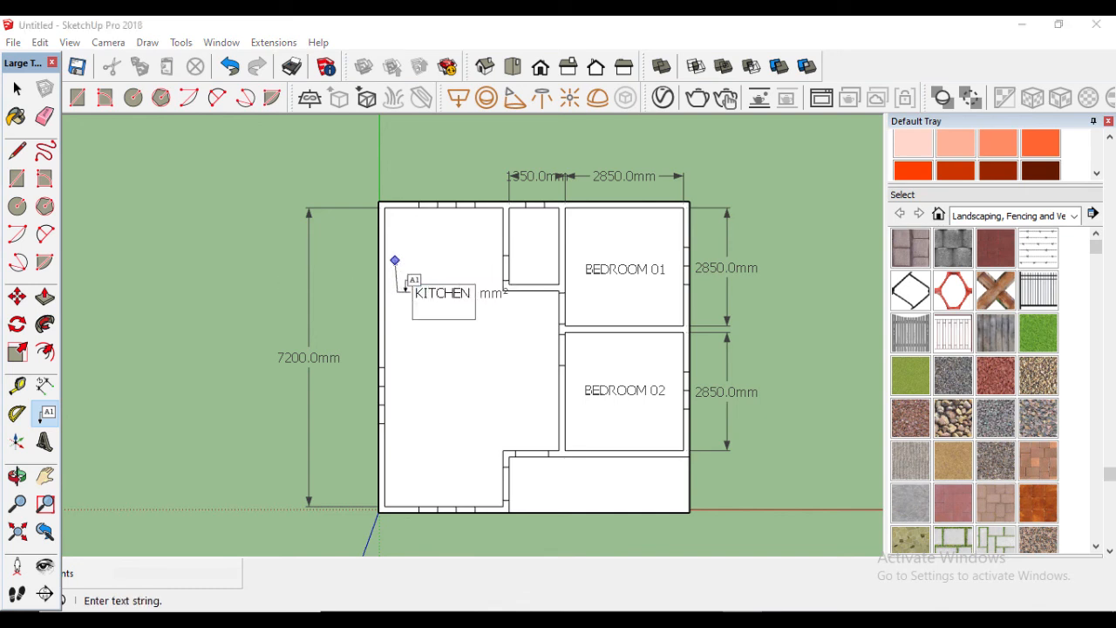
type("TCHEN")
left_click(493, 321)
right_click(451, 294)
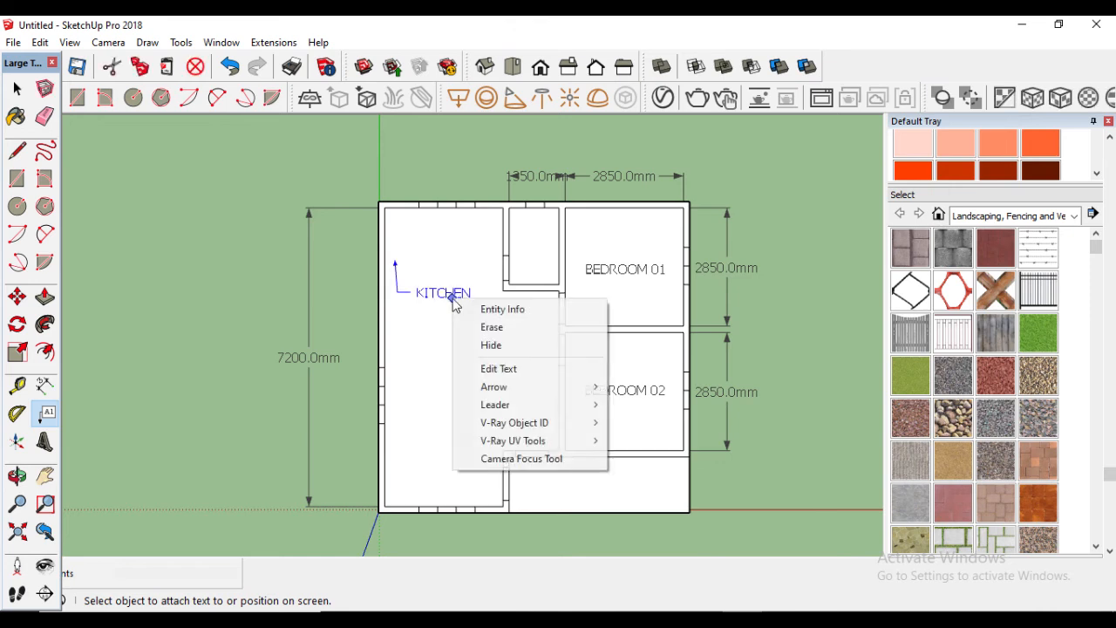
left_click(489, 346)
key("ctrl+z")
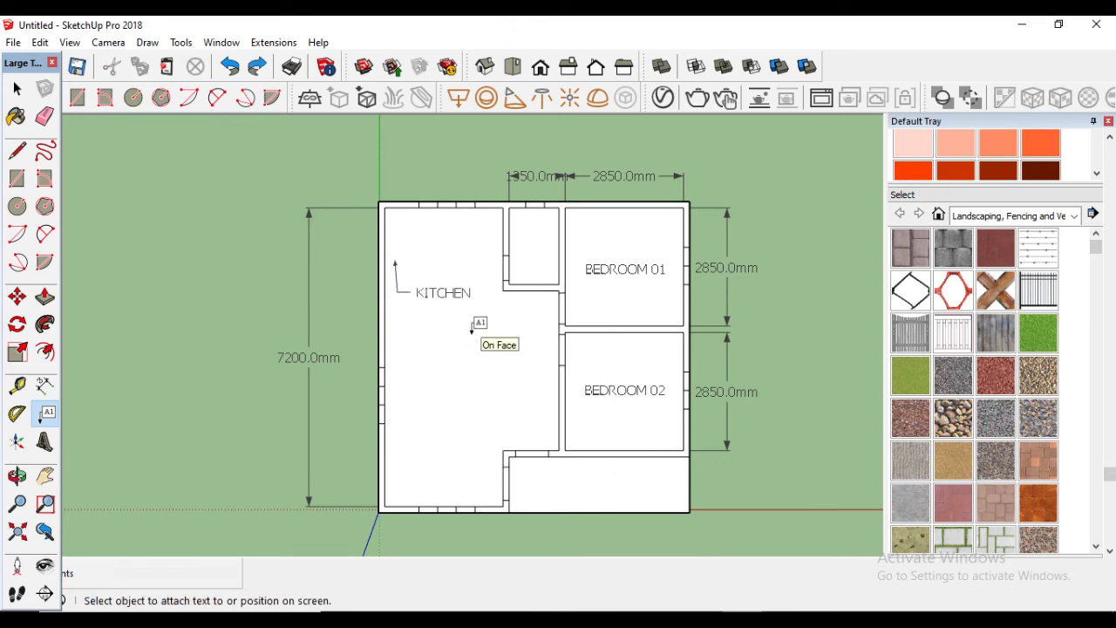
- Set the KITCHEN label's leader to Hidden and move the text further back, beside the small back room
right_click(448, 295)
mouse_move(516, 408)
left_click(633, 439)
left_click_drag(456, 297, 454, 256)
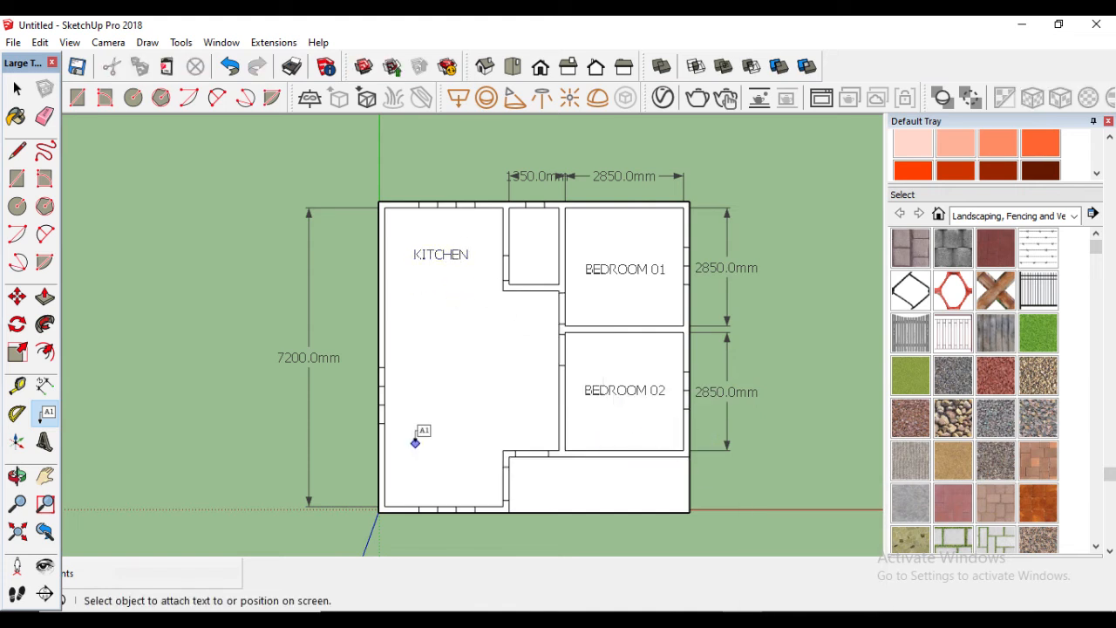
- Add a leader text label reading LIVING ROOM to the front part of the large left room
left_click(415, 443)
left_click(425, 408)
type("LI")
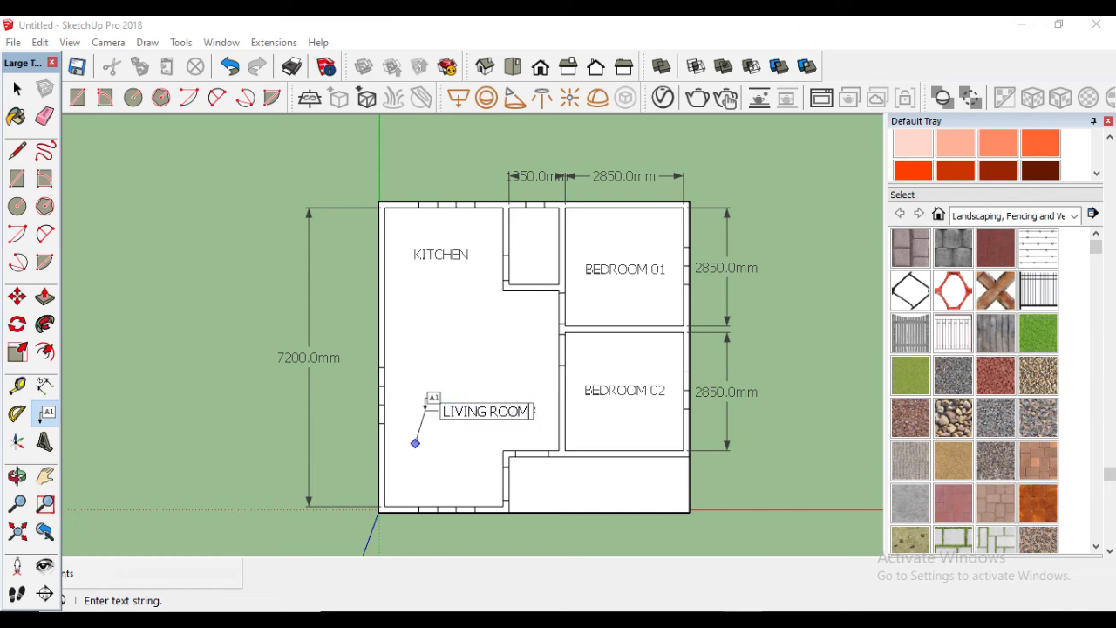
type("VING ROOM")
left_click(462, 447)
- Set the LIVING ROOM label's leader to Hidden and move the text further toward the front-left of the large left room
right_click(458, 416)
mouse_move(518, 526)
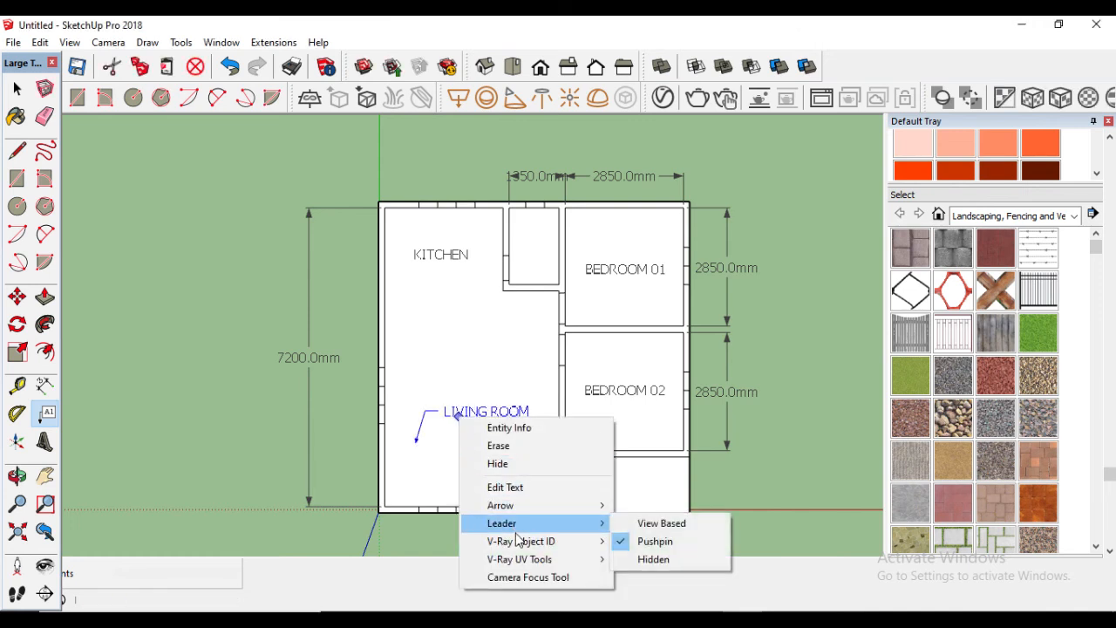
left_click(653, 560)
left_click_drag(489, 417, 456, 449)
left_click(456, 449)
- Add a leader text label reading DINING ROOM in the middle of the large left room, between KITCHEN and LIVING ROOM
left_click(416, 356)
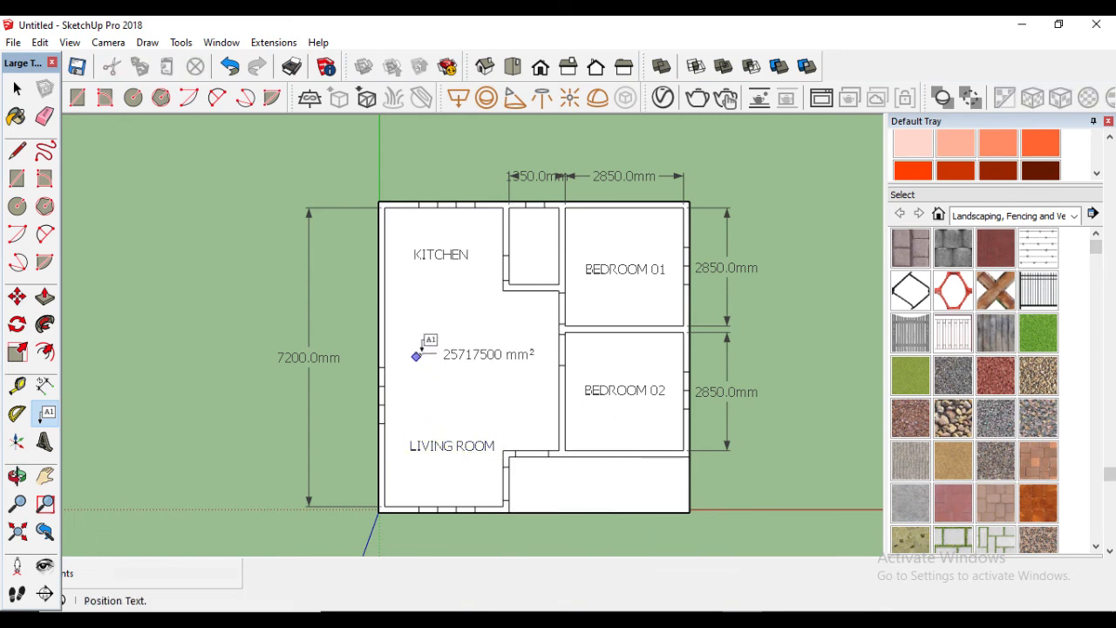
left_click(427, 343)
type("DINING ROOM")
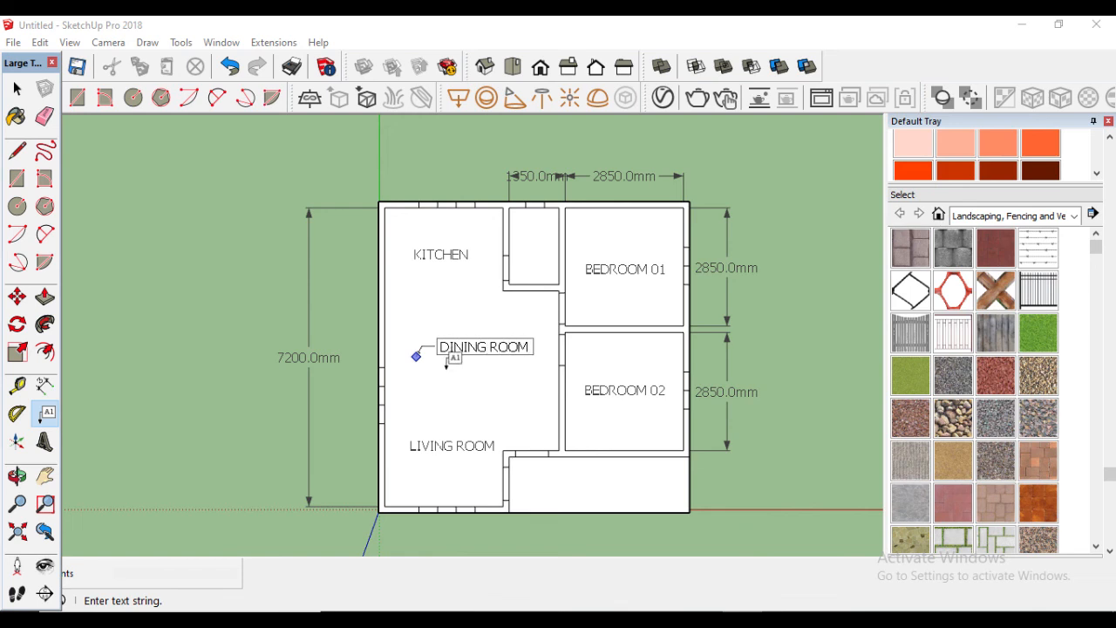
left_click(448, 364)
- Hide the DINING ROOM label's leader and move the text left so it lines up above the LIVING ROOM label
right_click(443, 349)
left_click(680, 495)
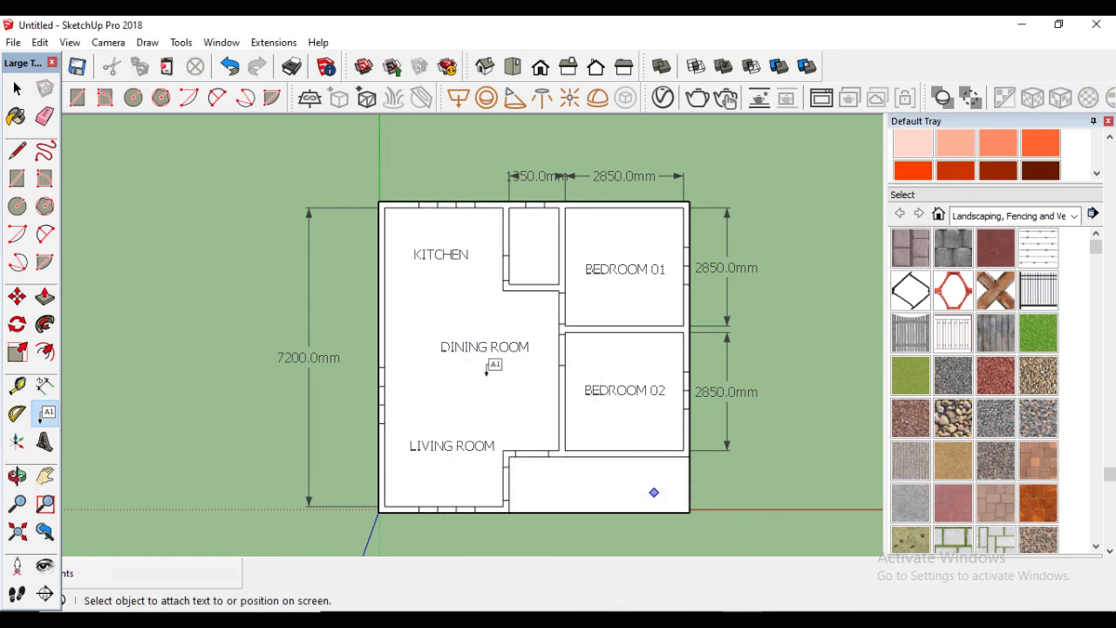
left_click_drag(487, 349, 455, 353)
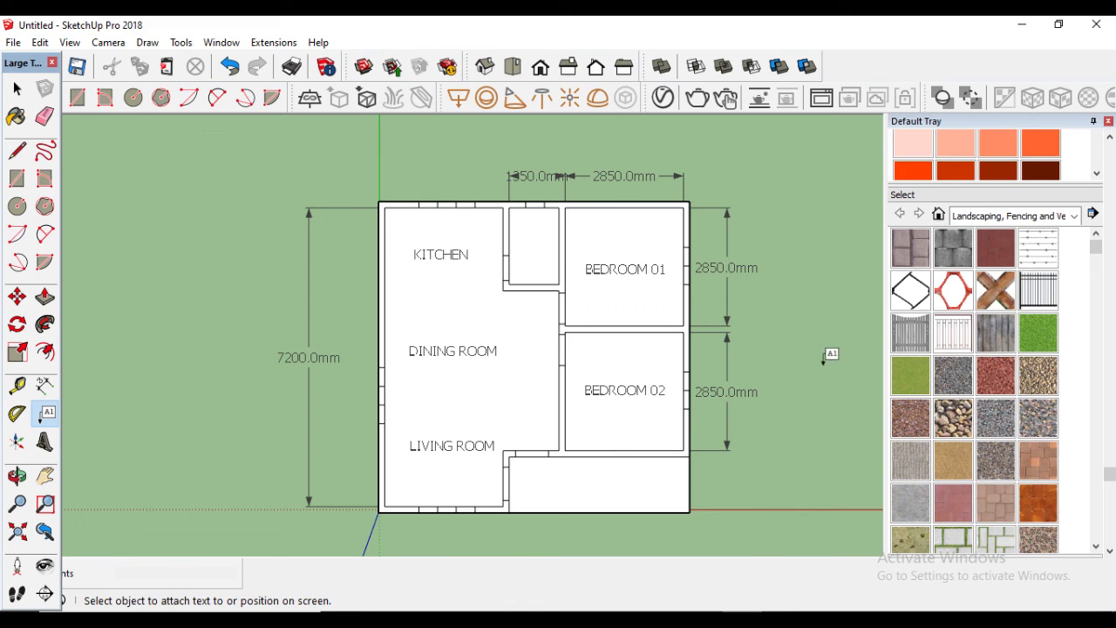
left_click(824, 358)
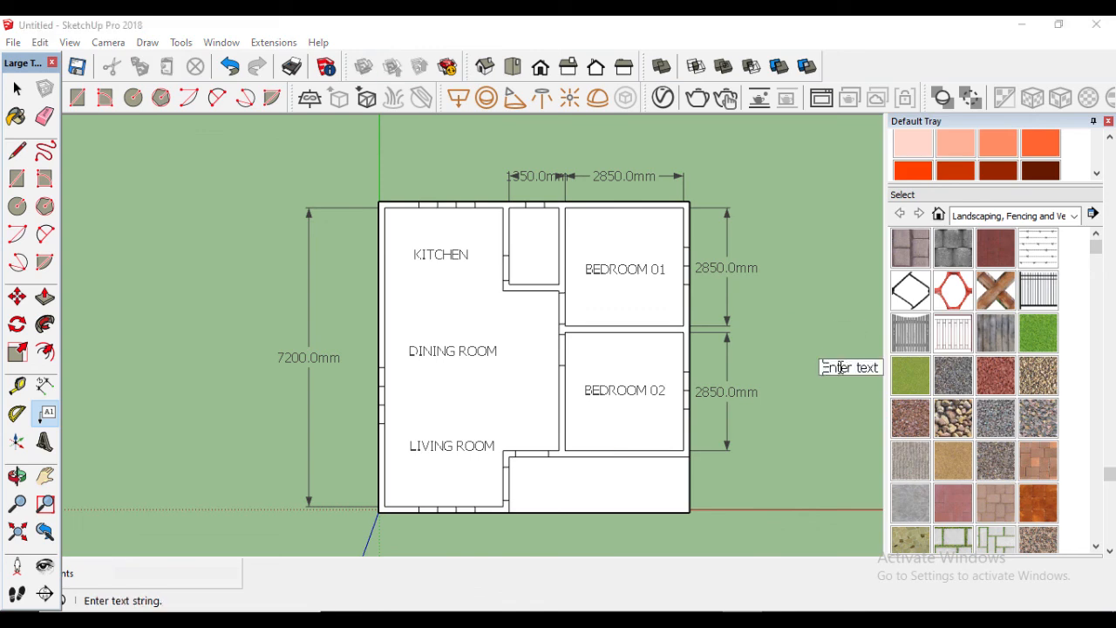
left_click(803, 436)
- Try to save the model to the Desktop as "2 BEDROOM FLOOR PLAN 21/07", and start editing the date in the file name
left_click(13, 42)
left_click(42, 117)
type("2 BEDROOM FLOOR PLAN 21/07")
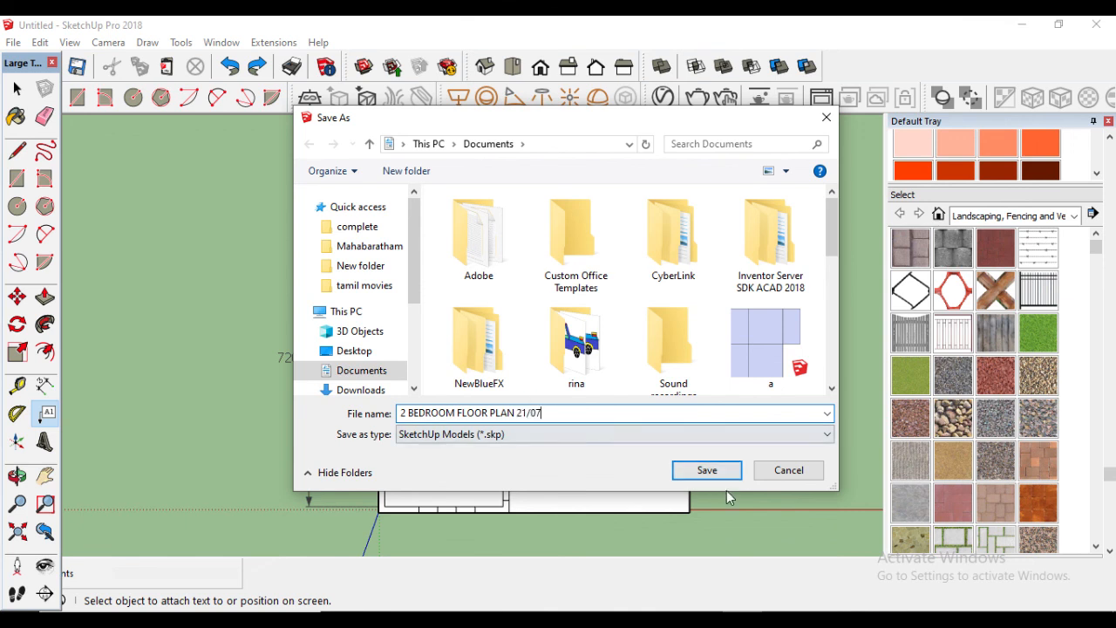
left_click(359, 353)
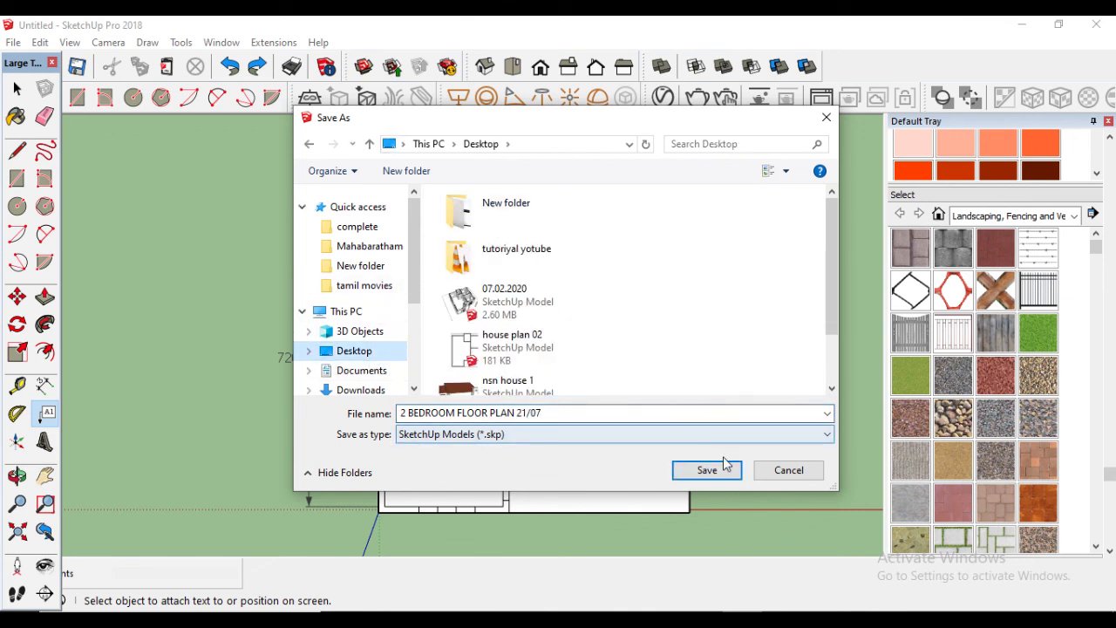
left_click(710, 470)
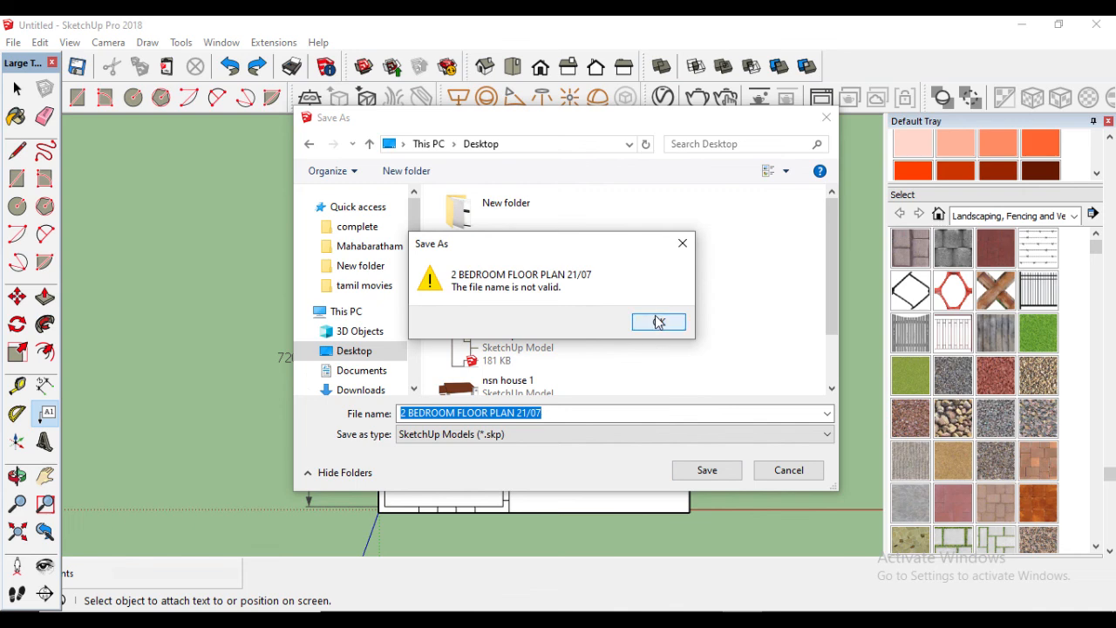
left_click(658, 322)
left_click_drag(542, 412, 527, 413)
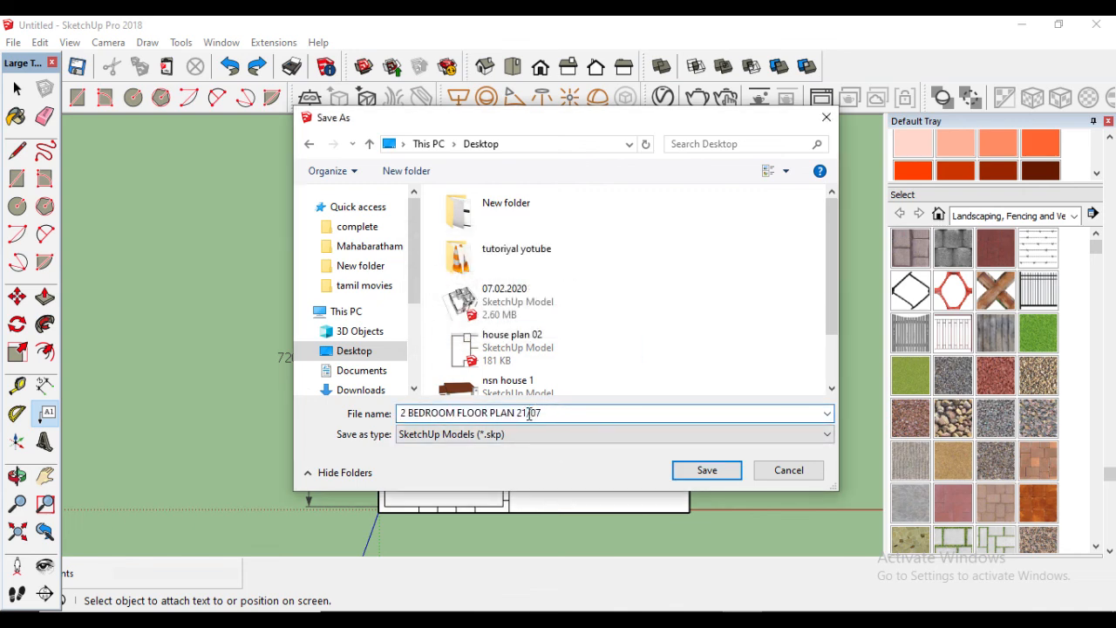